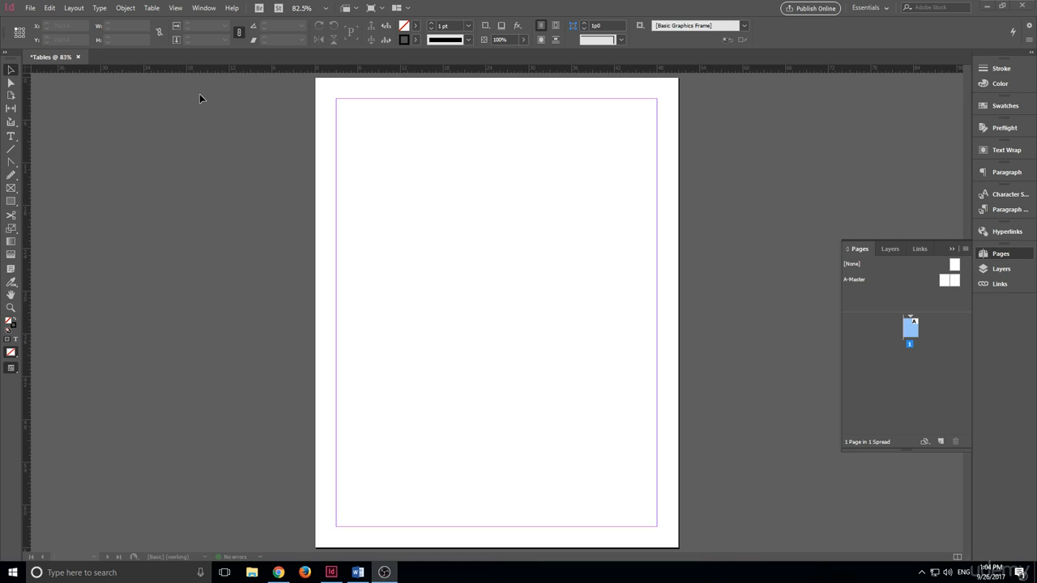
click(148, 8)
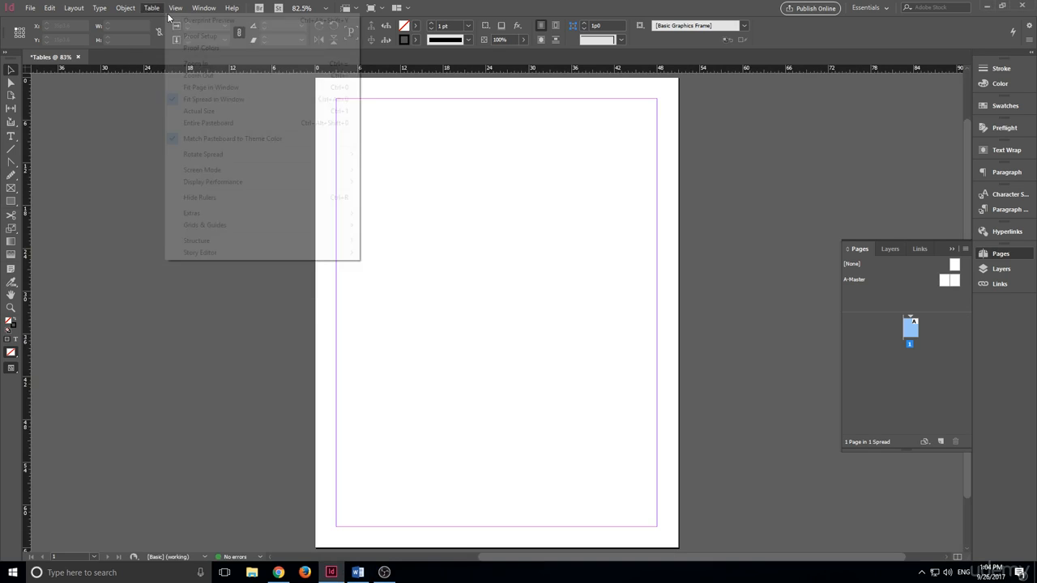
click(149, 8)
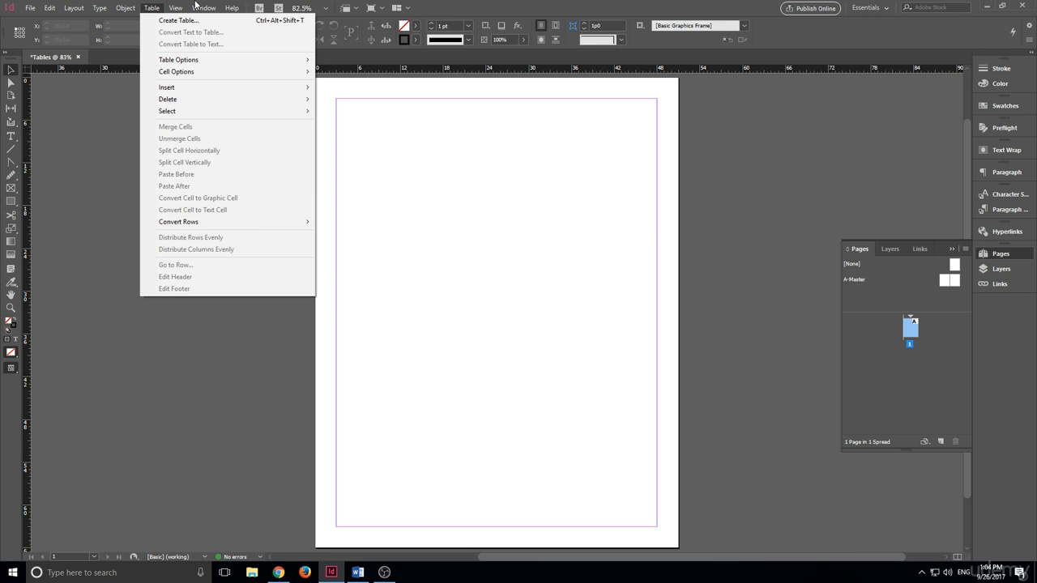
click(80, 180)
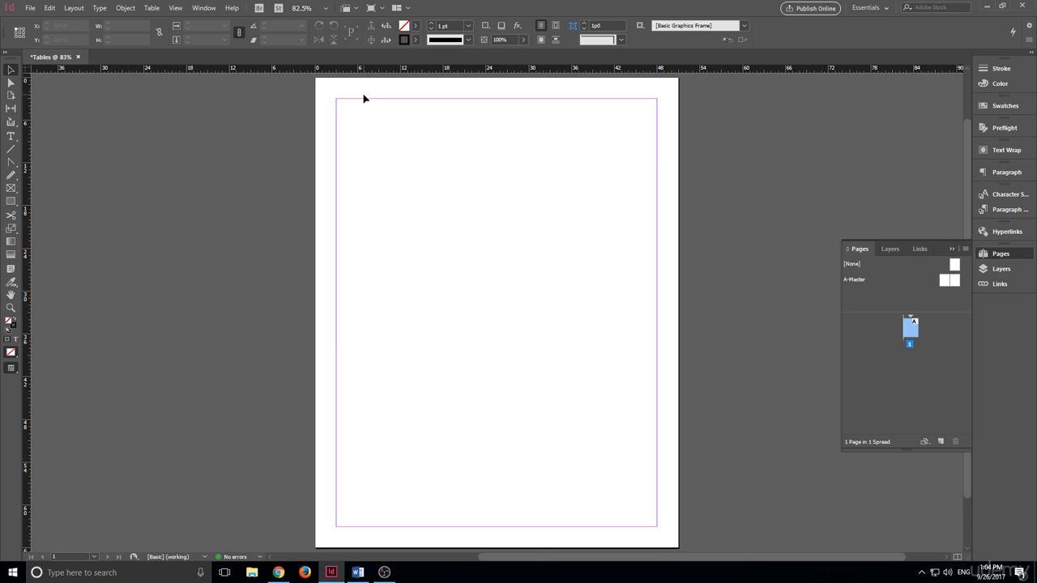
Step: Create a table with 5 body rows and 3 columns, placed in a frame about 44p5 by 35p11 across the page's upper part
click(149, 10)
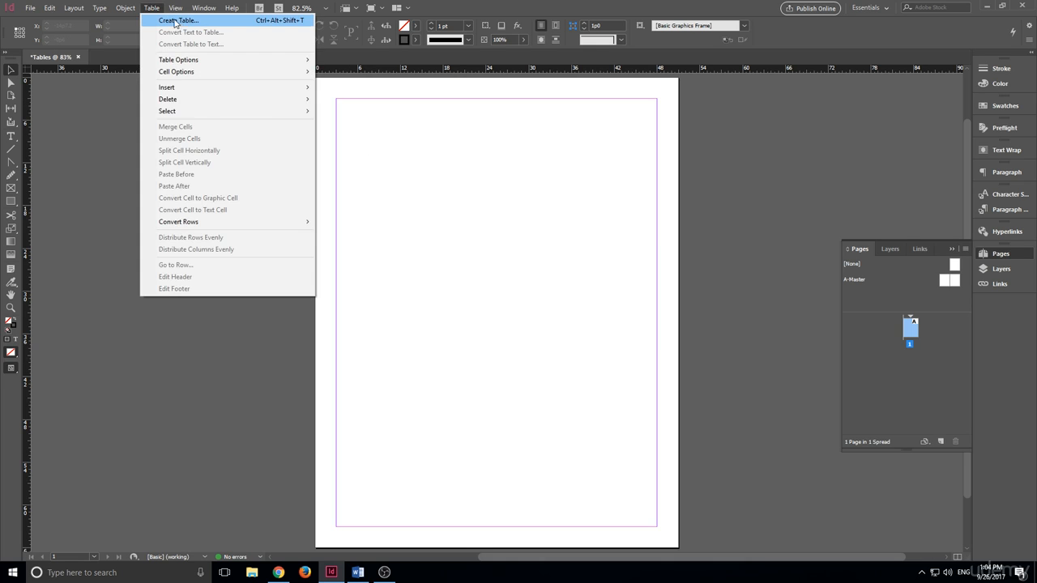
click(179, 22)
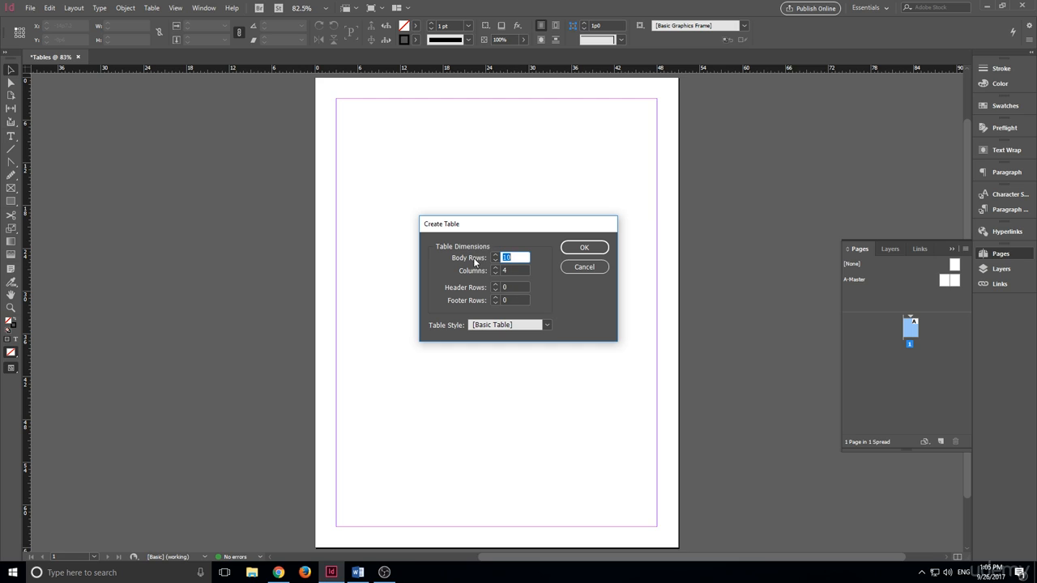
text(5)
click(496, 268)
click(584, 247)
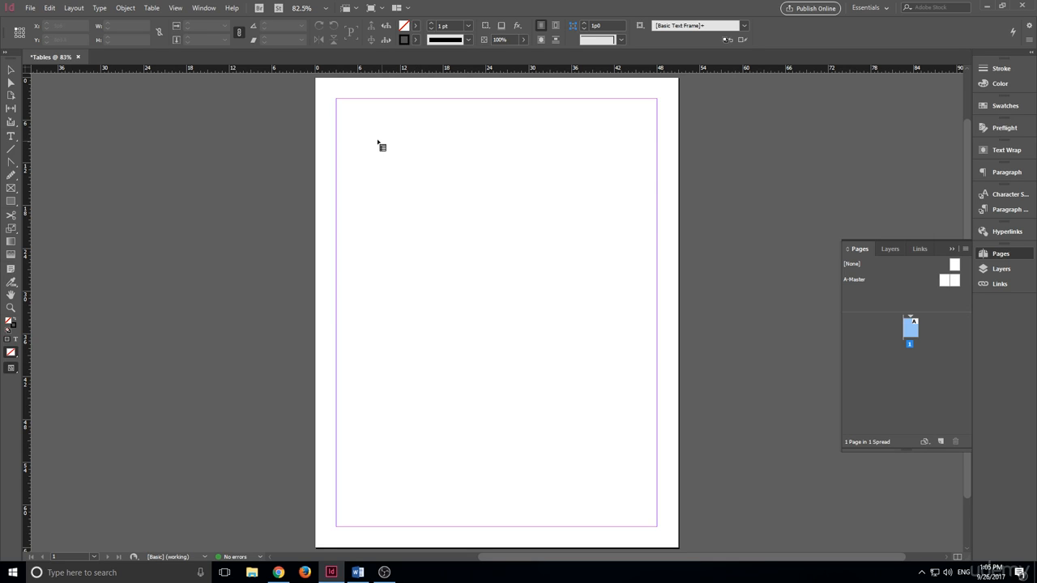
drag(341, 116, 656, 371)
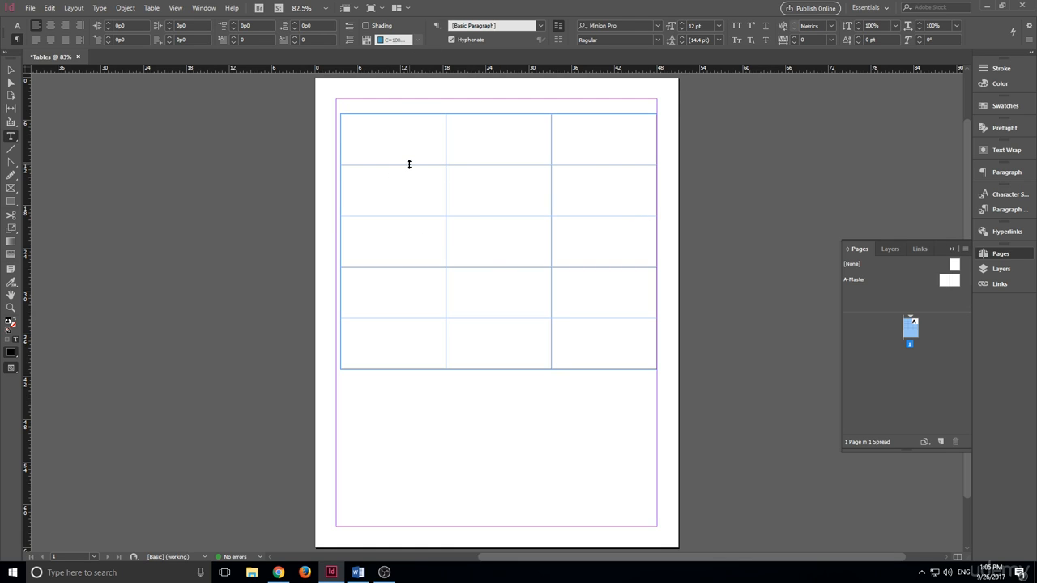
Step: Shrink the table's first row and first column, and fill the first row's cells with "This", "Is a" and "Table"
drag(409, 164, 405, 132)
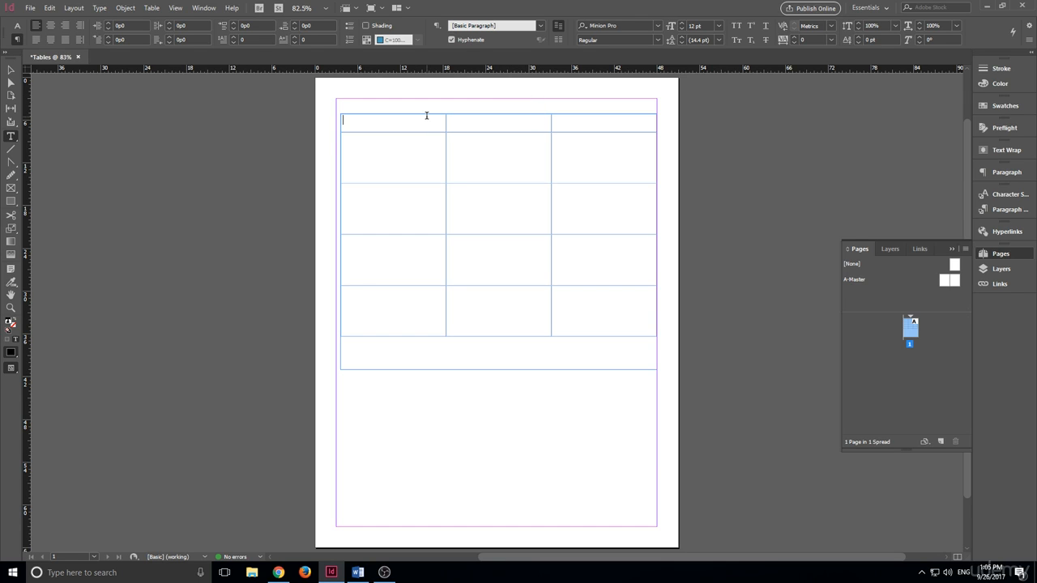
text(This )
text(Is a)
key(Tab)
text(Table)
key(Tab)
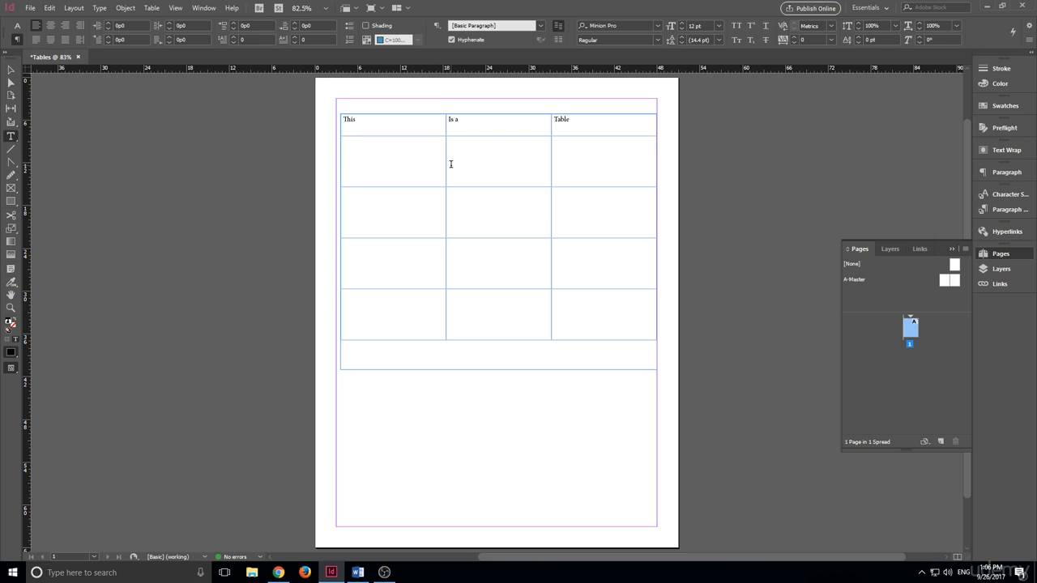
drag(446, 162, 407, 138)
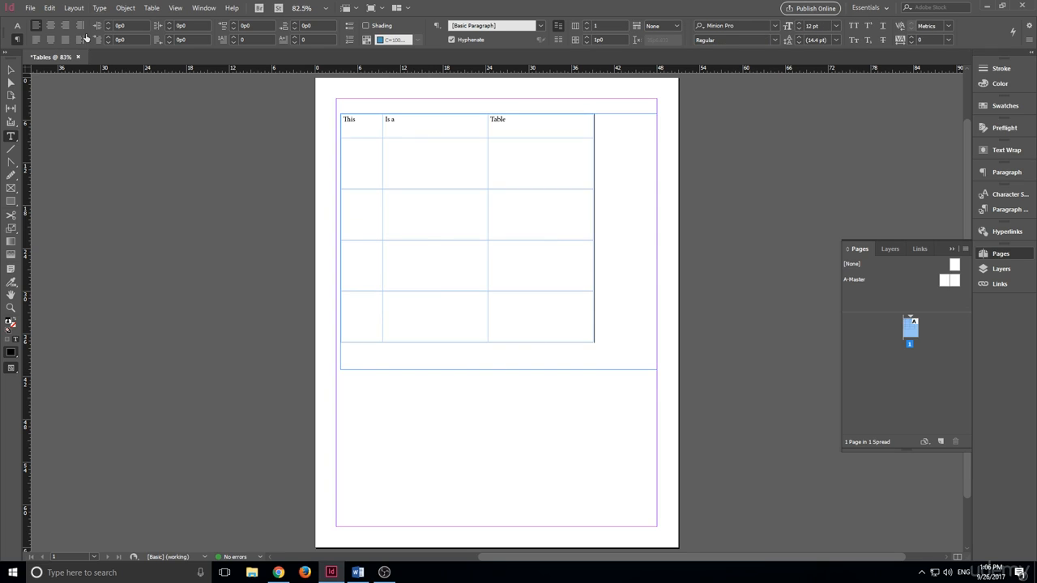
click(10, 71)
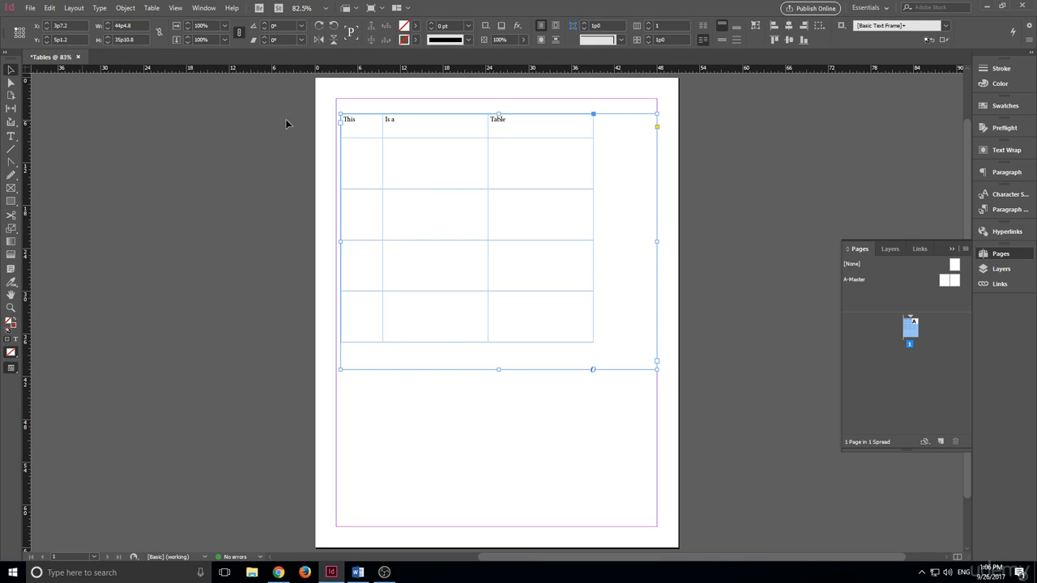
Step: Make the table's first row much taller, and delete the whole table frame
double_click(452, 114)
click(454, 124)
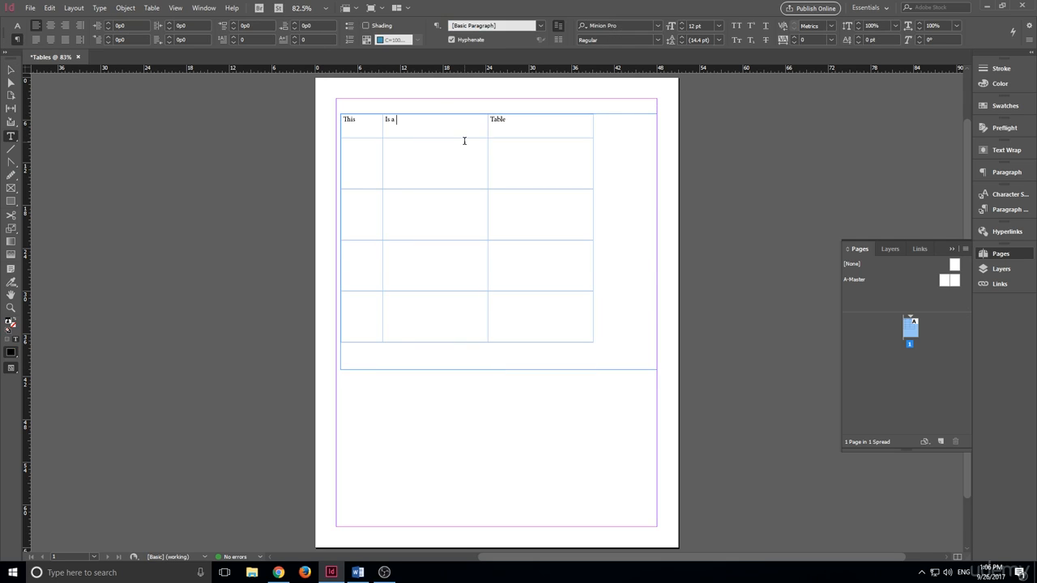
drag(462, 138, 451, 274)
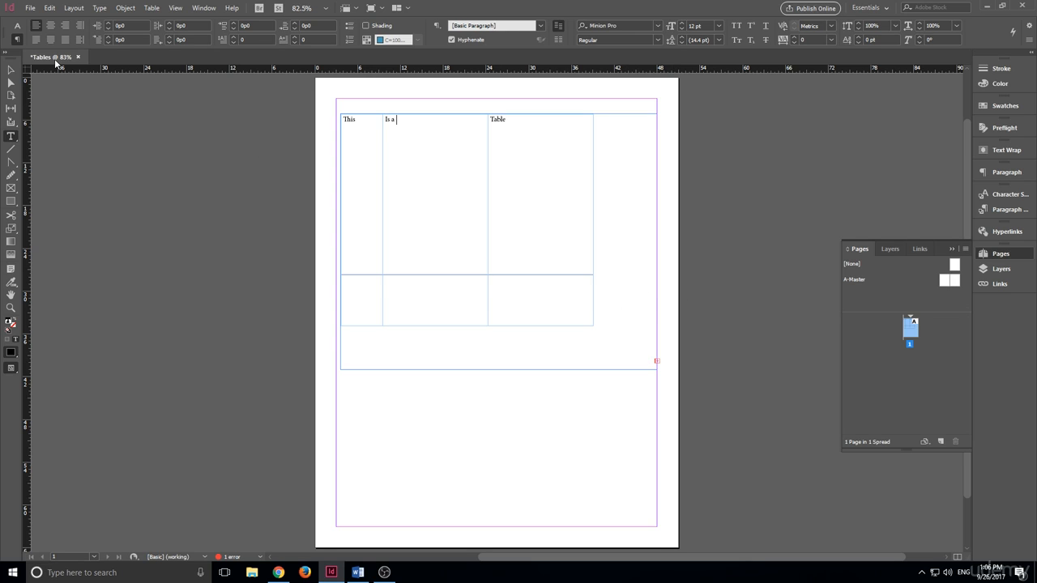
click(10, 69)
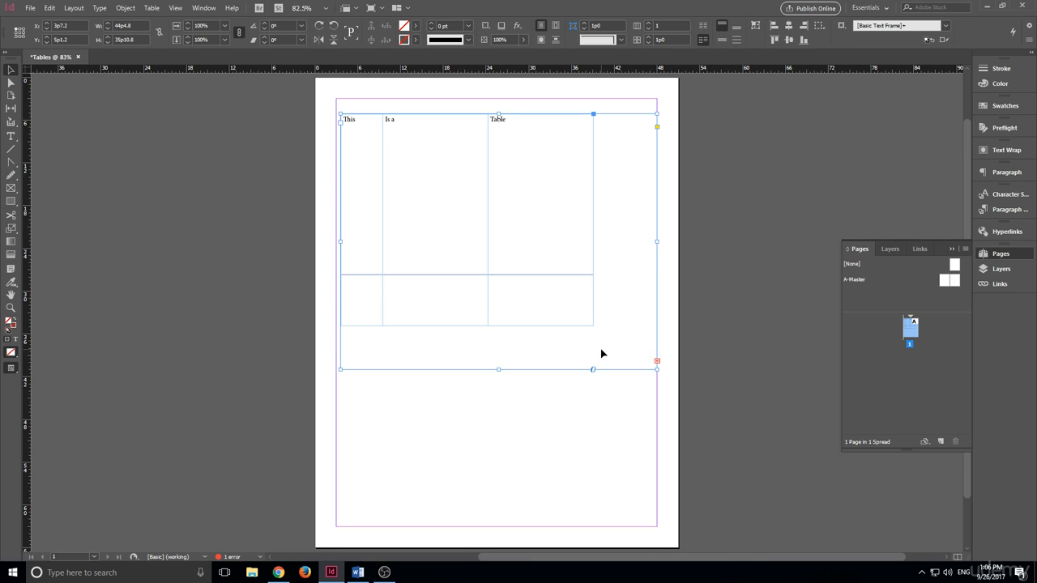
key(Delete)
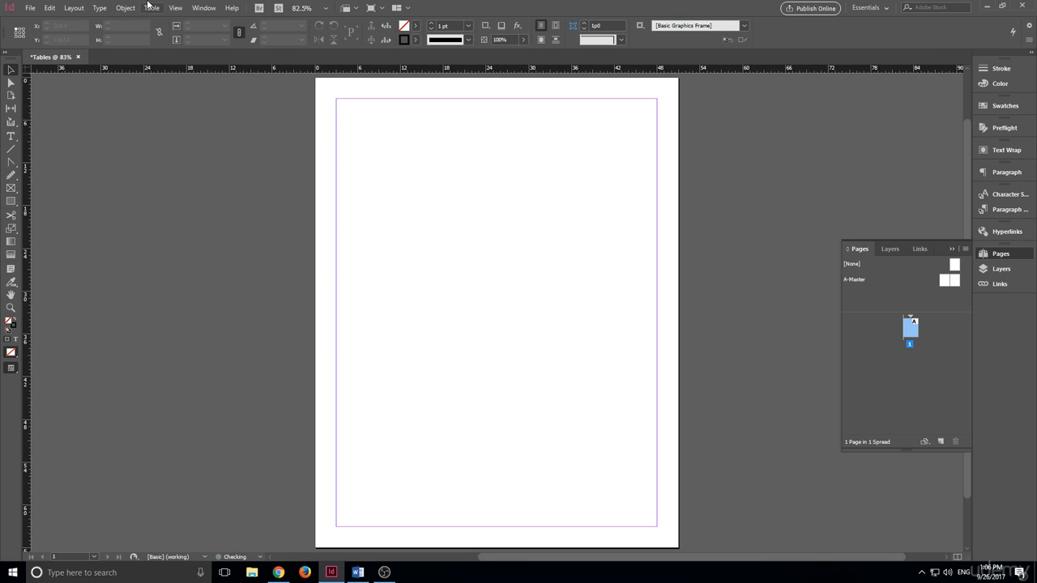
Step: Create a table with 100 body rows and 3 columns, placed to fill the page from margin to margin
click(152, 7)
click(157, 22)
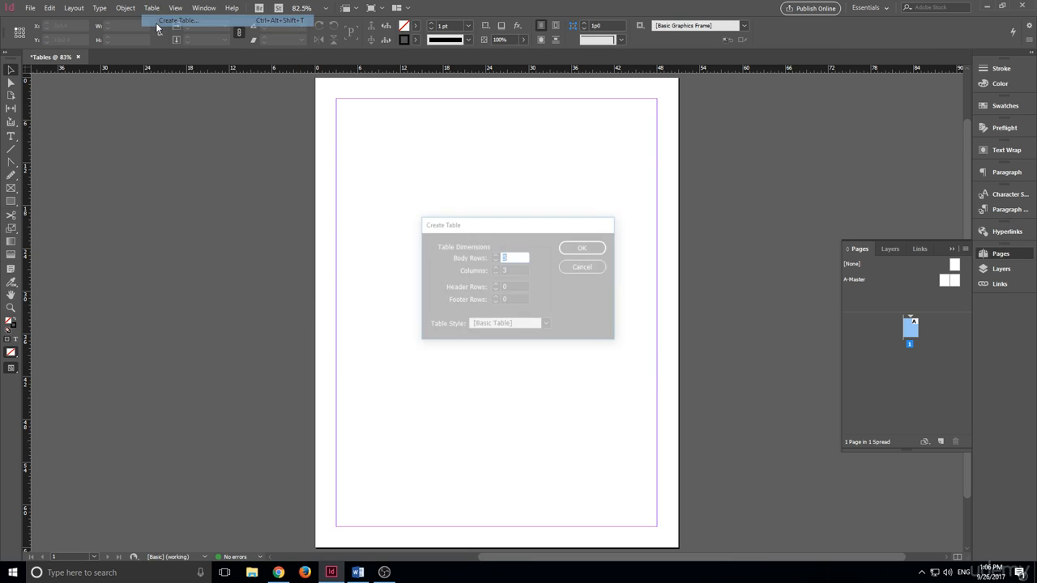
text(1)
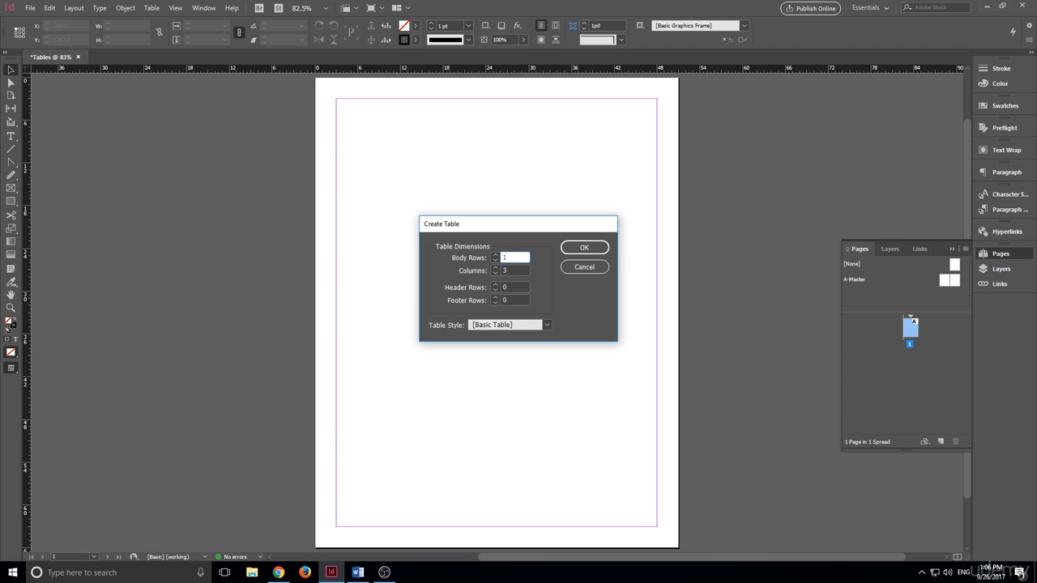
text(00)
drag(500, 224, 483, 166)
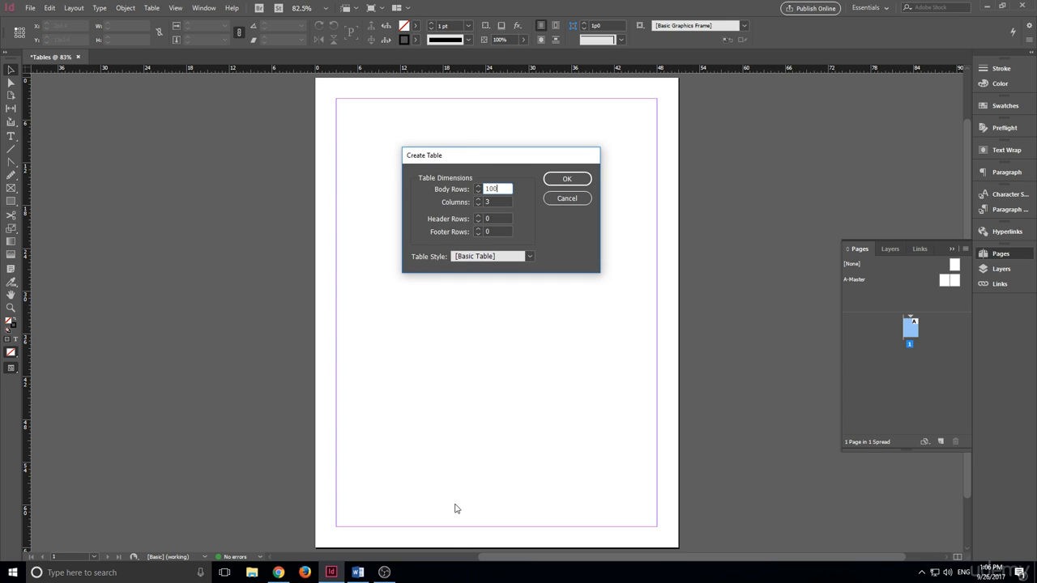
click(478, 215)
click(478, 222)
click(478, 222)
click(478, 222)
click(478, 228)
click(576, 180)
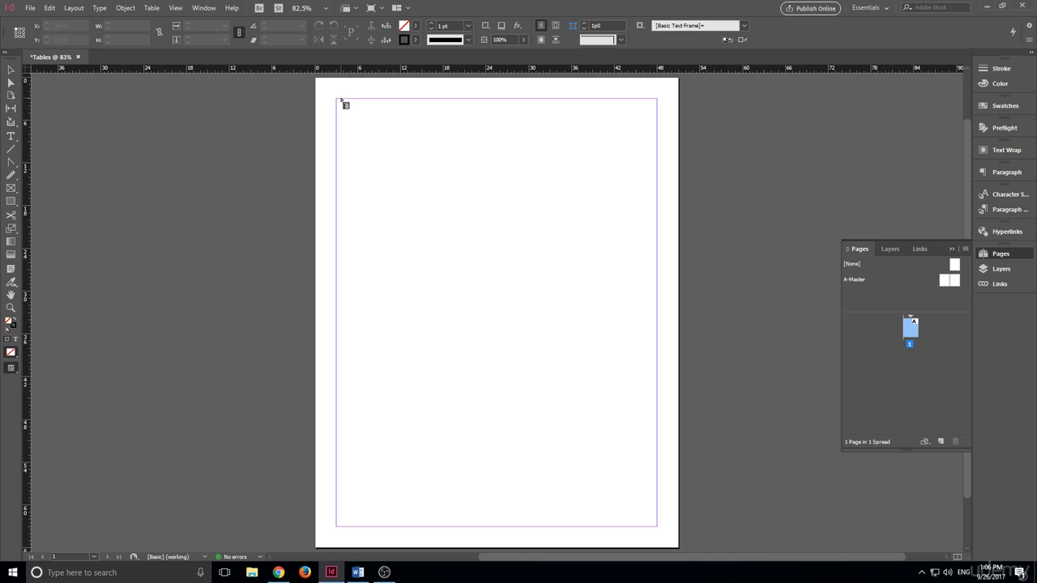
drag(337, 101, 658, 527)
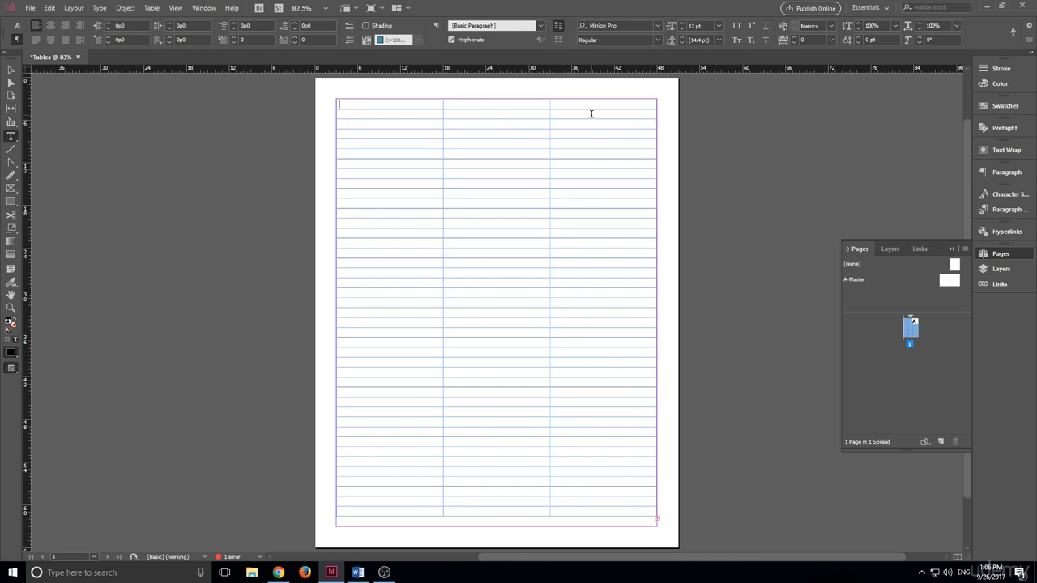
Step: Look over the long table on the page and examine the text error category in Preflight
scroll(521, 118, down, 1)
scroll(527, 154, up, 2)
scroll(526, 154, down, 1)
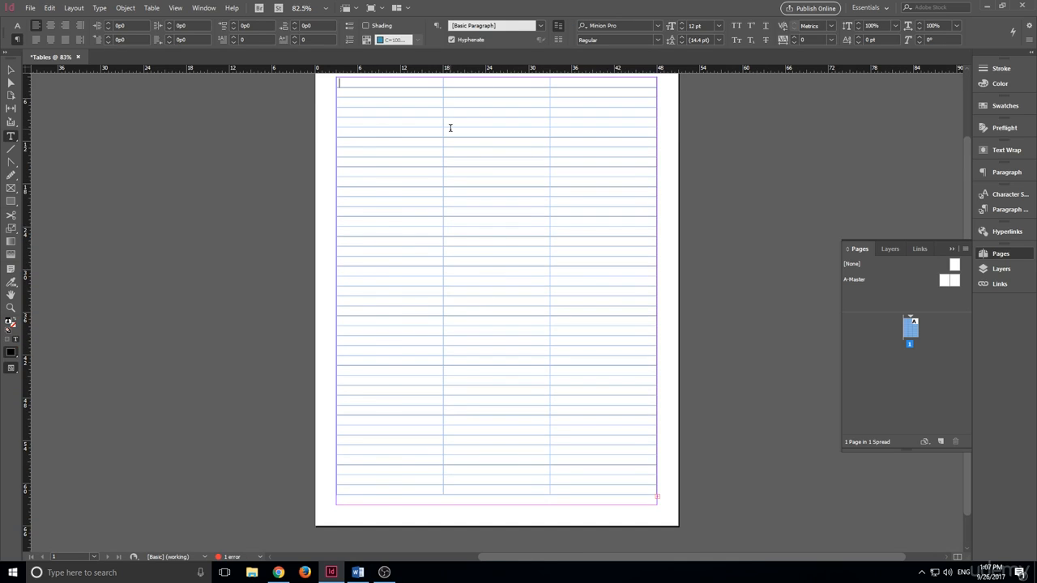
scroll(448, 139, down, 1)
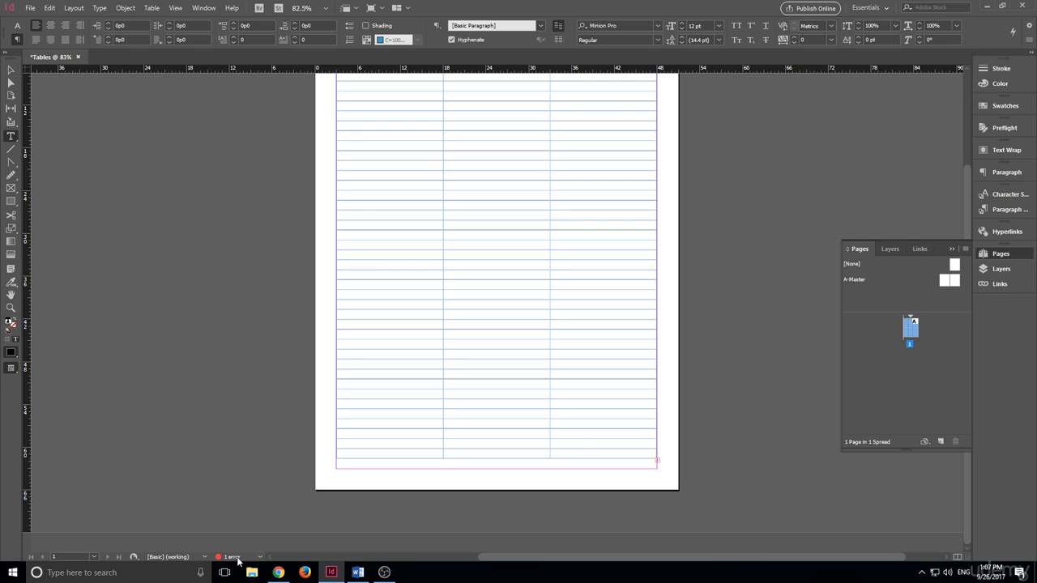
click(982, 130)
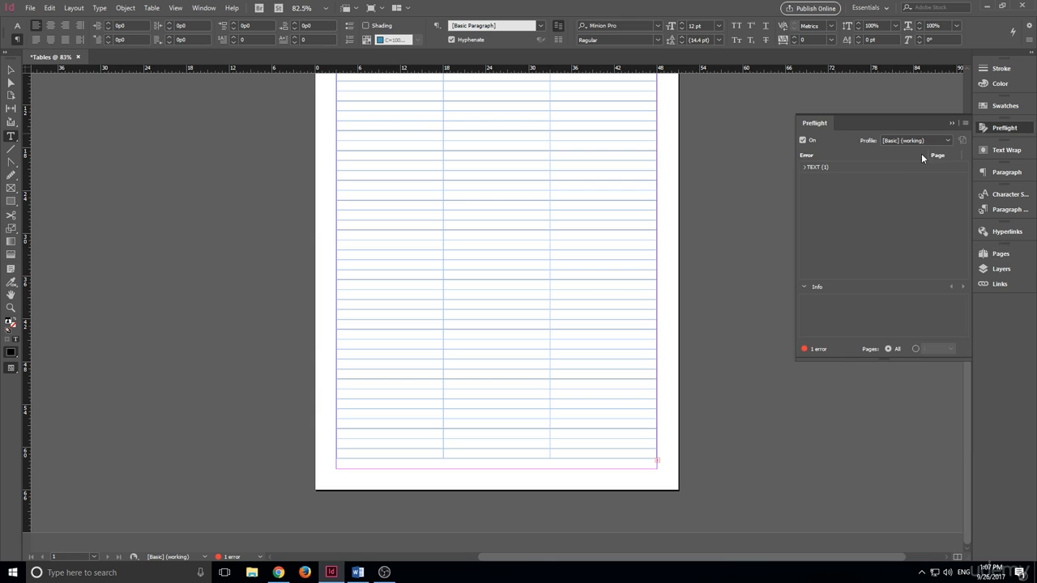
click(826, 168)
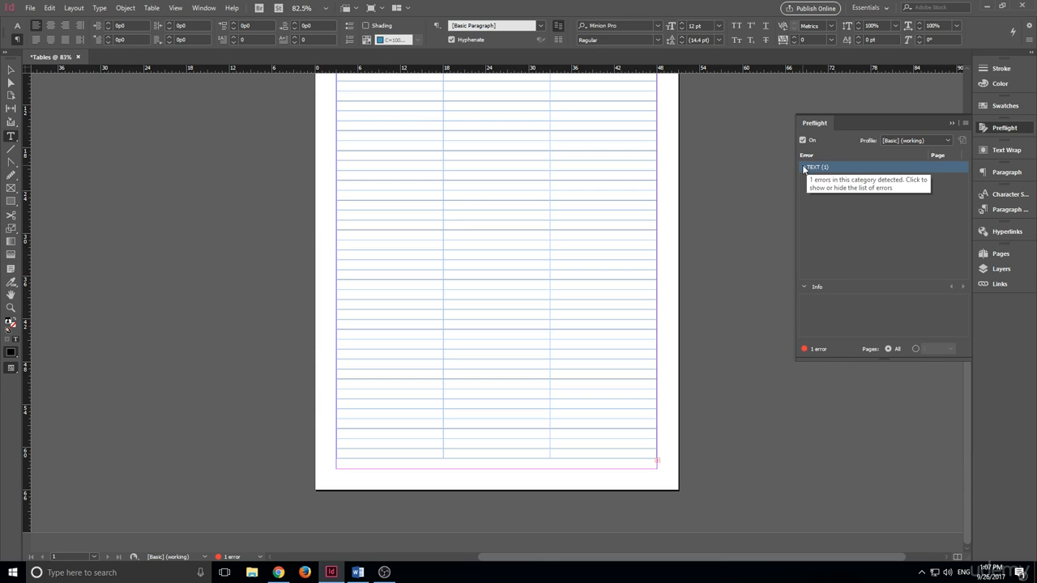
click(806, 168)
click(821, 179)
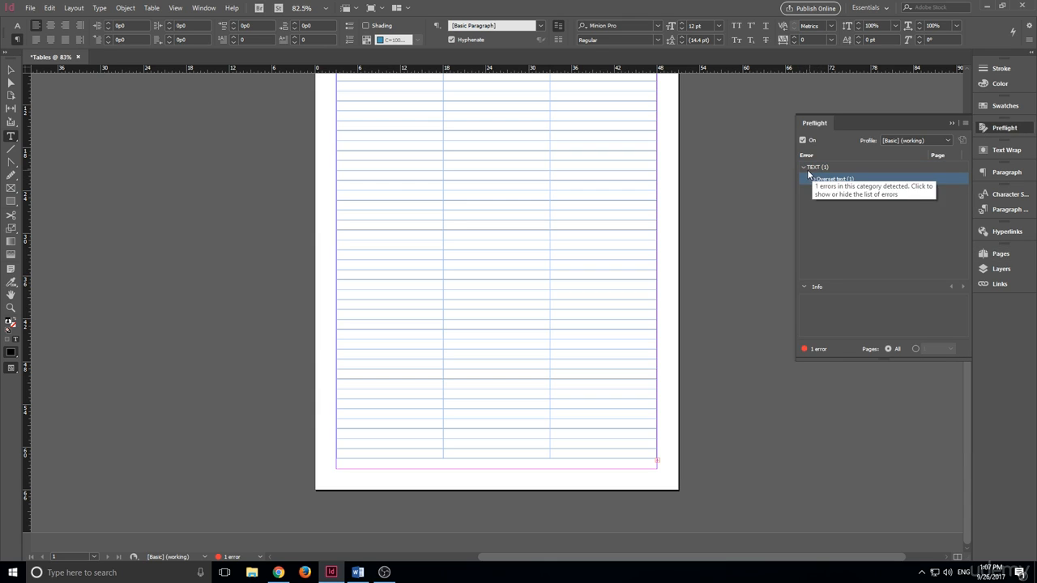
click(805, 168)
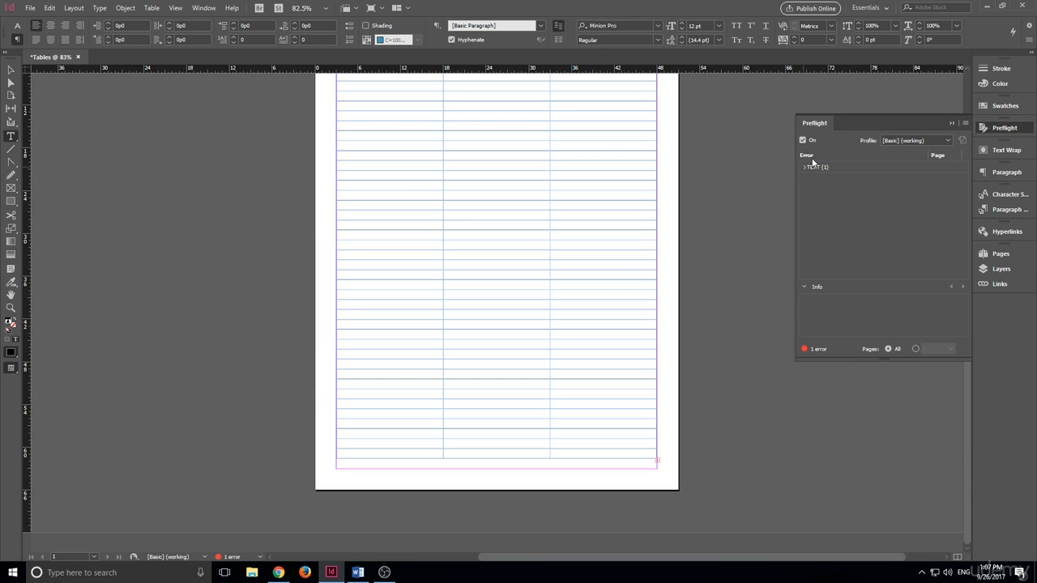
click(950, 124)
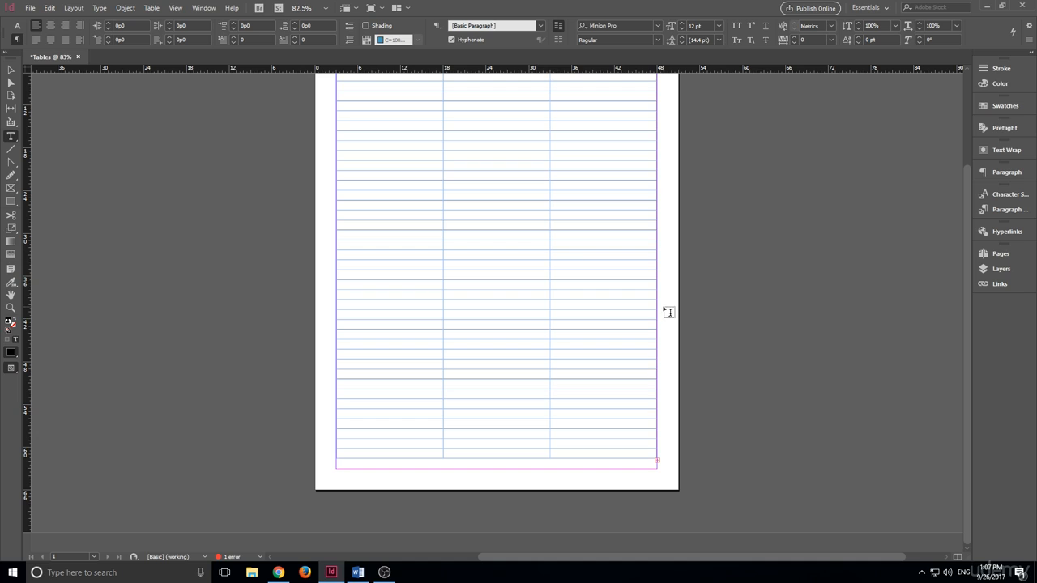
Step: Add a second page to the document and turn off Facing Pages in Document Setup
click(1002, 254)
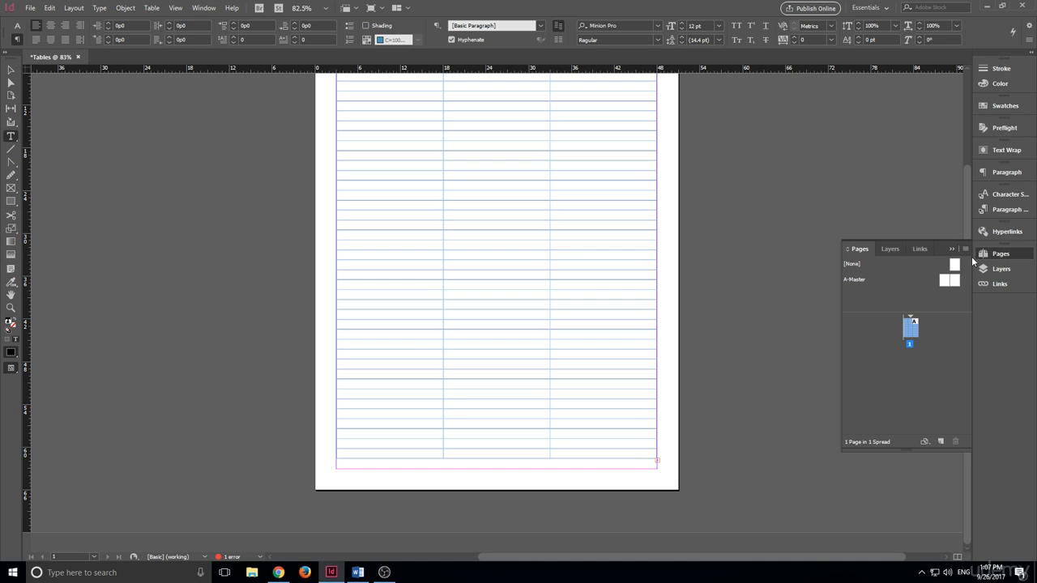
click(938, 442)
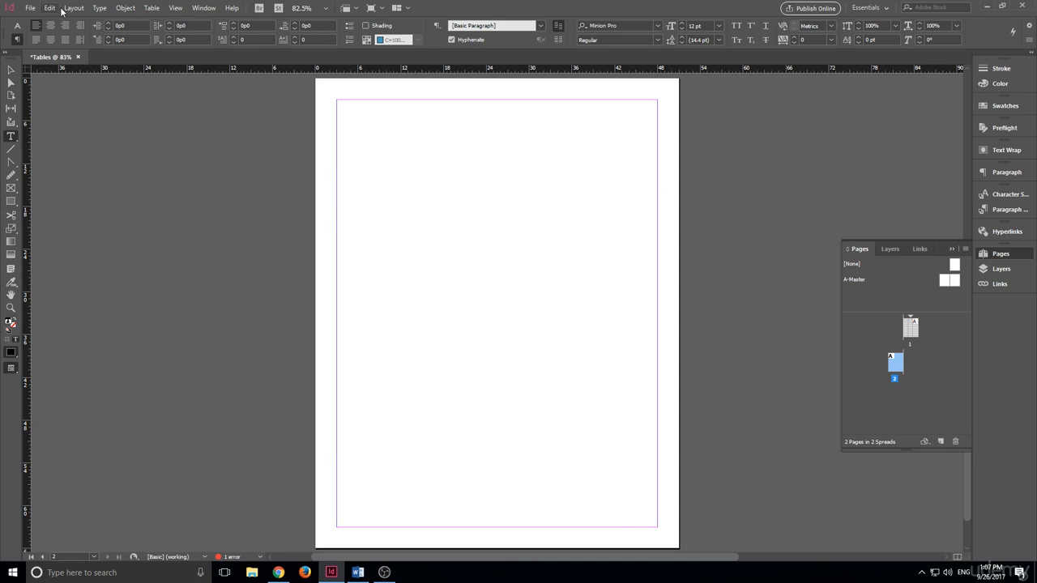
click(30, 7)
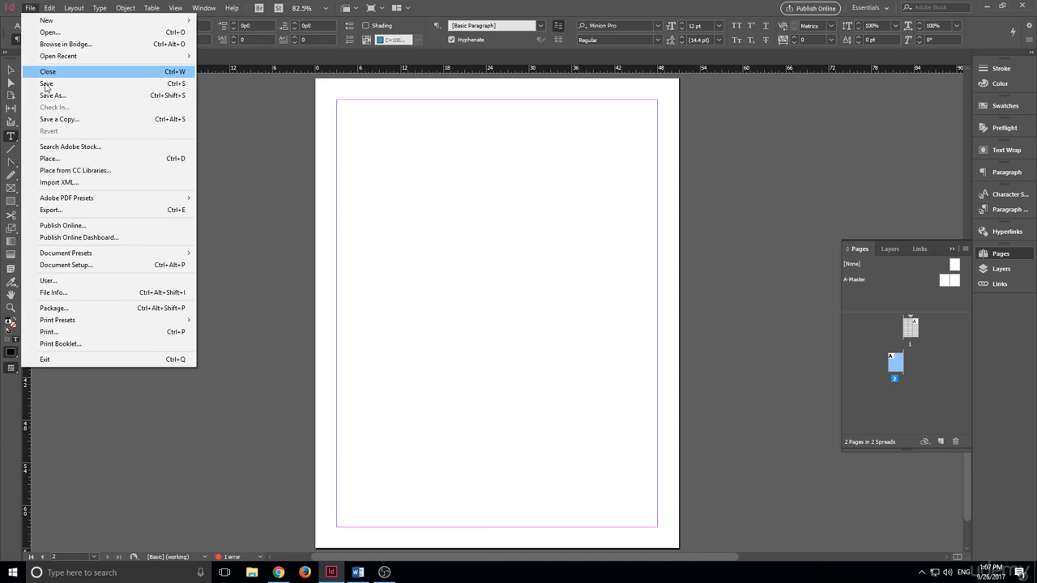
click(70, 266)
click(528, 212)
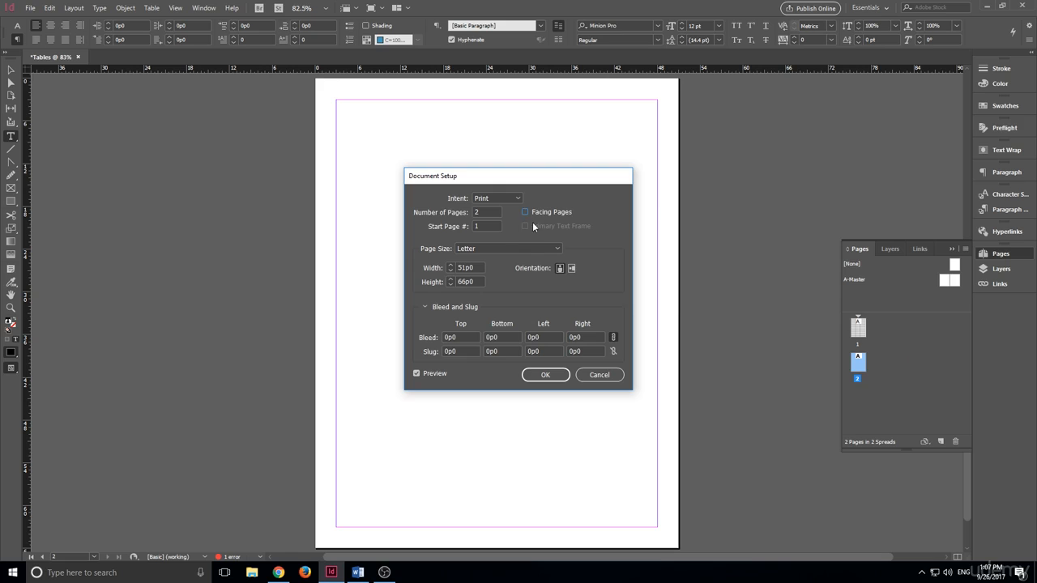
click(558, 376)
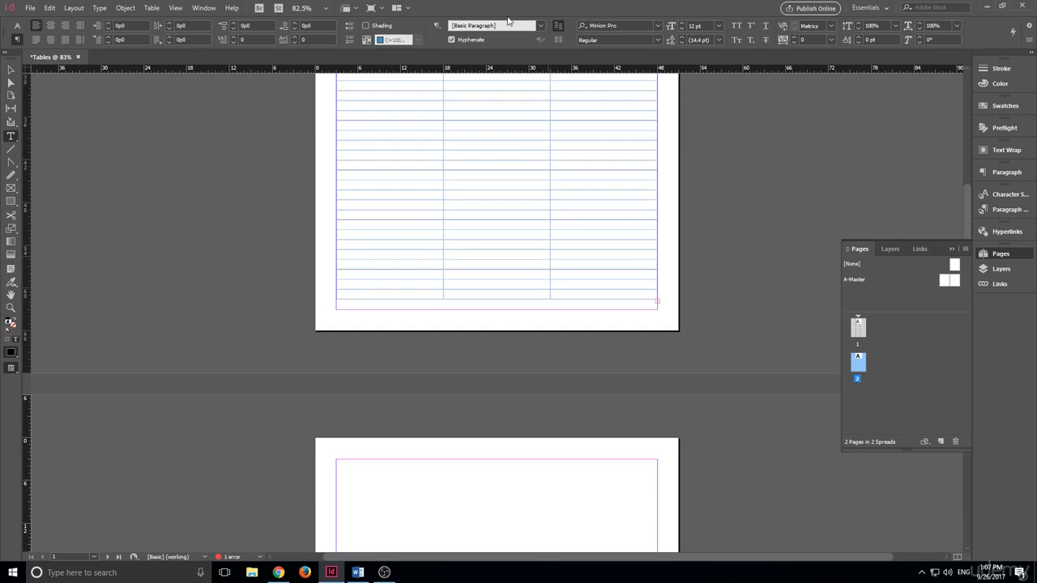
Step: Flow the overset table rows from page 1 into a new frame of about 44p6 by 59p7.2 within page 2's margins
scroll(512, 187, down, 3)
scroll(512, 187, down, 5)
scroll(548, 224, up, 4)
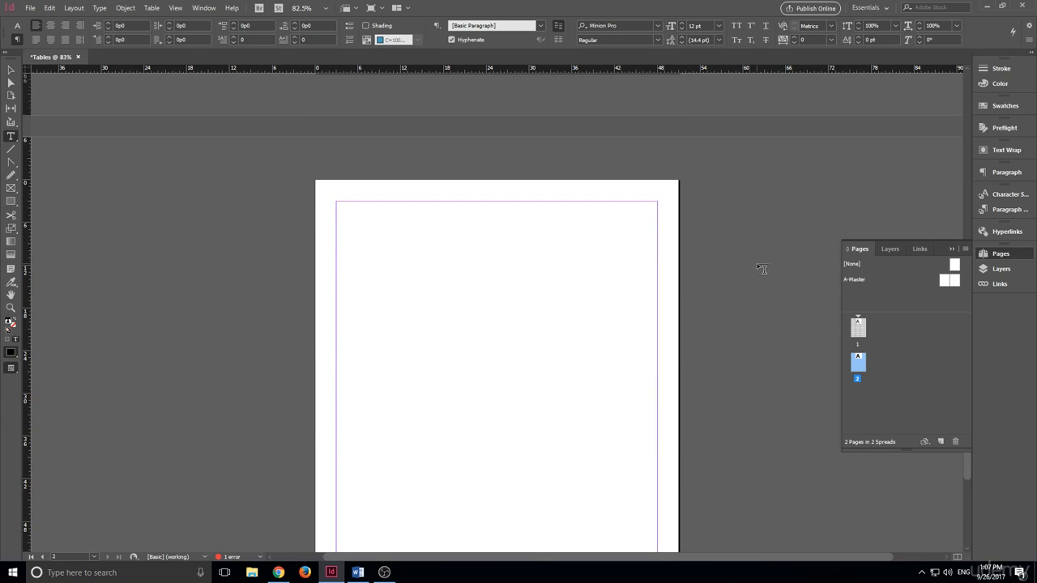
scroll(358, 217, down, 1)
scroll(358, 217, up, 5)
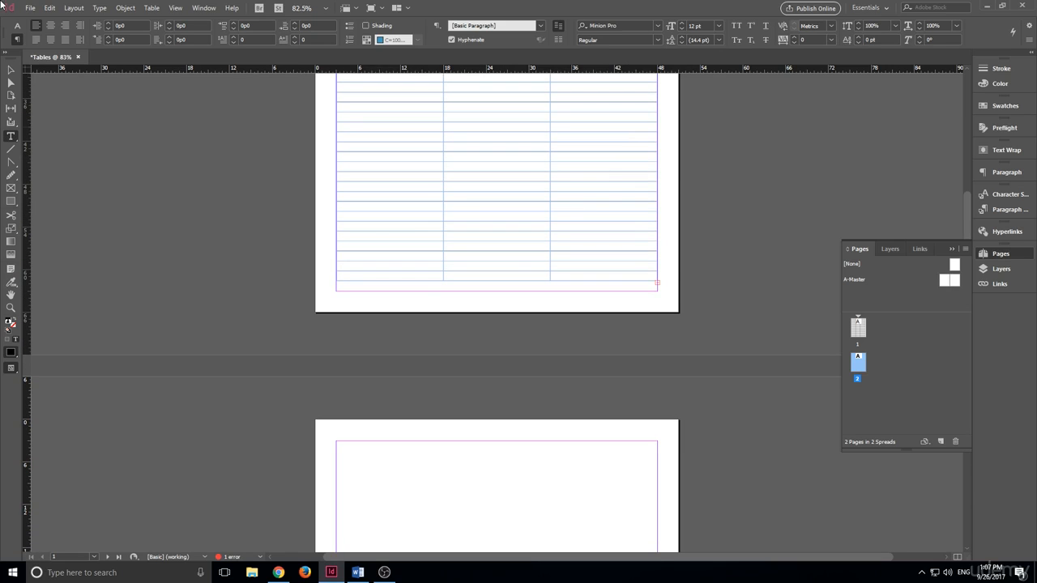
click(13, 71)
click(650, 203)
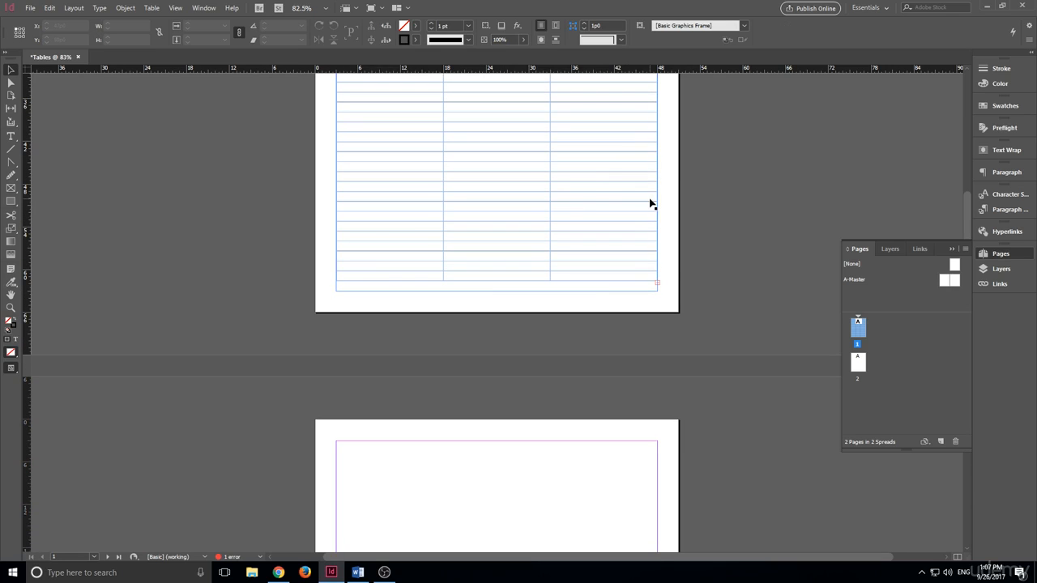
click(657, 282)
scroll(572, 289, down, 6)
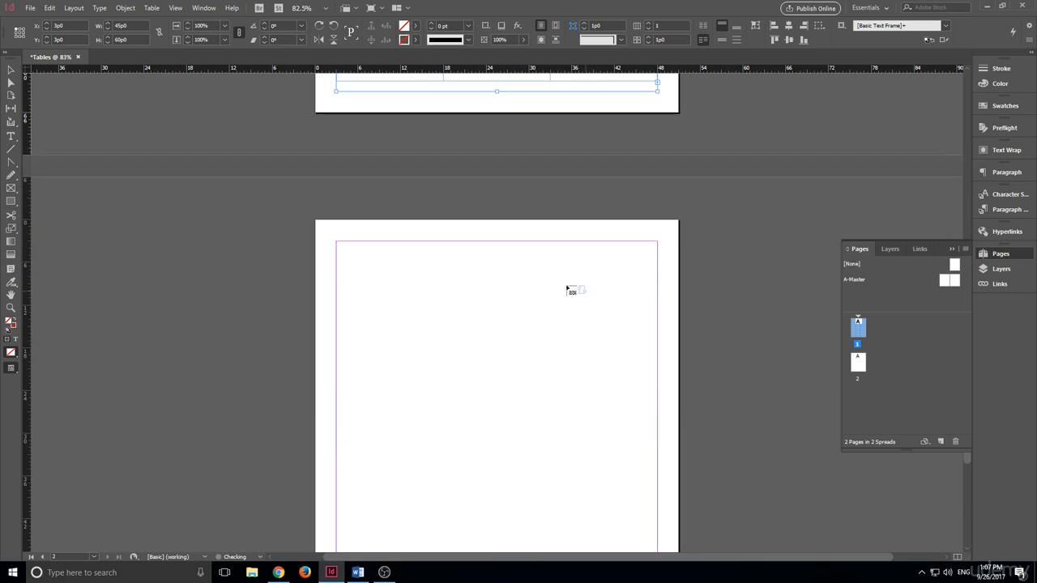
scroll(336, 121, down, 1)
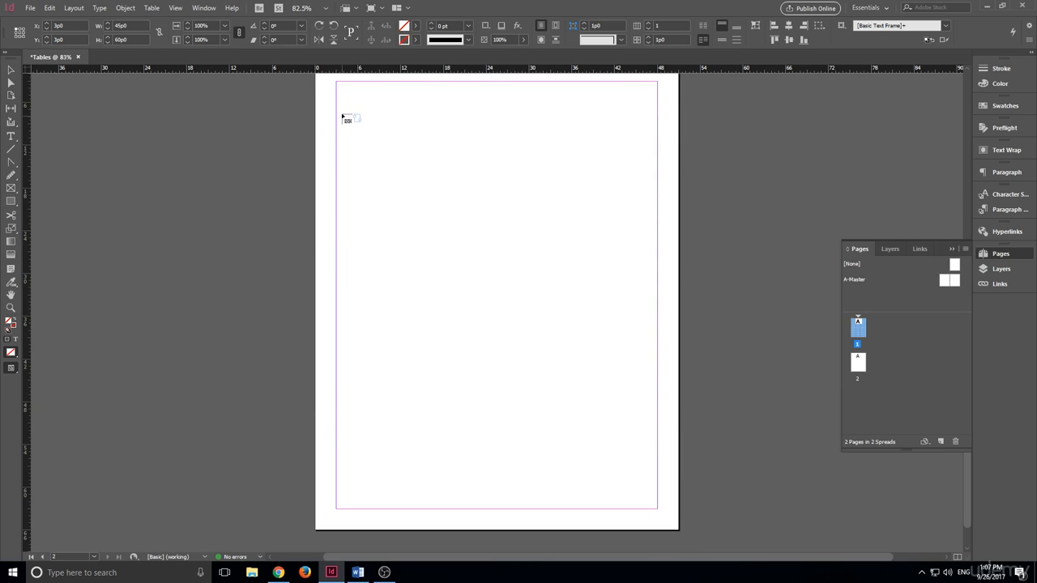
drag(340, 88, 659, 508)
Step: Add a third page and flow the remaining table rows into a new frame of about 44p3.6 by 60p0 within its margins
scroll(570, 259, down, 1)
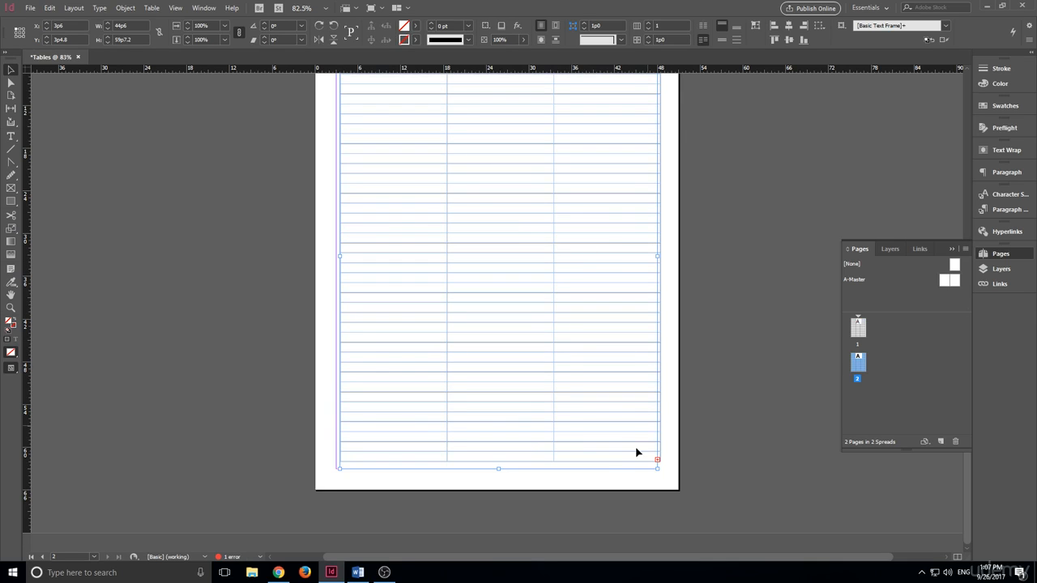
click(940, 441)
scroll(616, 315, up, 6)
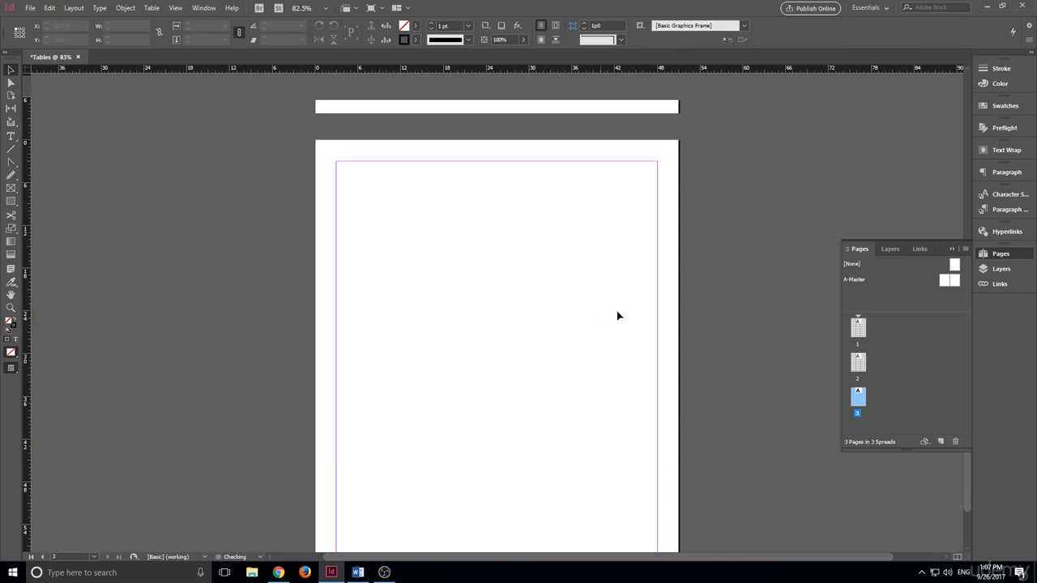
scroll(673, 212, down, 2)
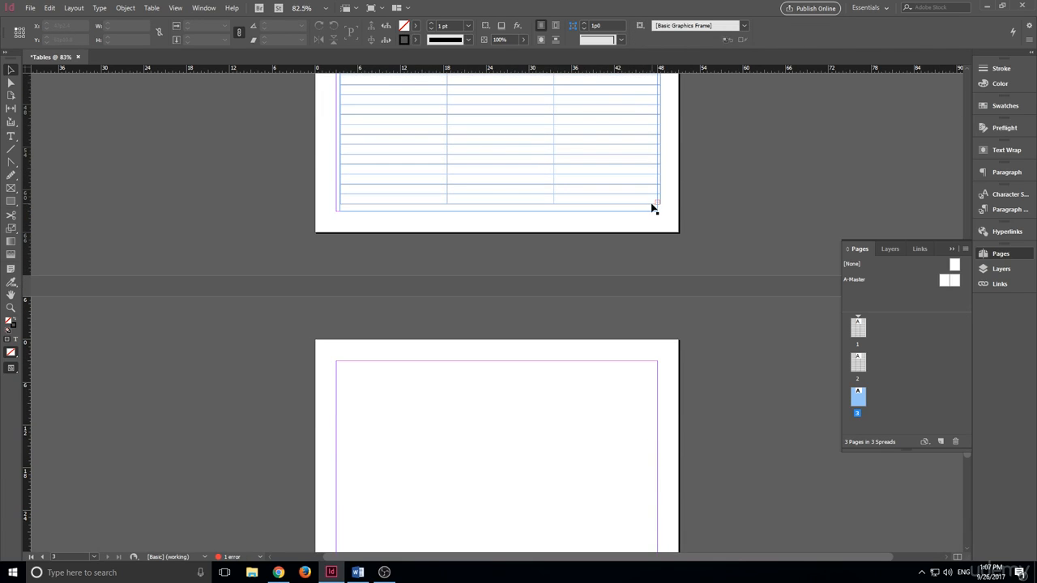
click(658, 206)
scroll(364, 255, down, 6)
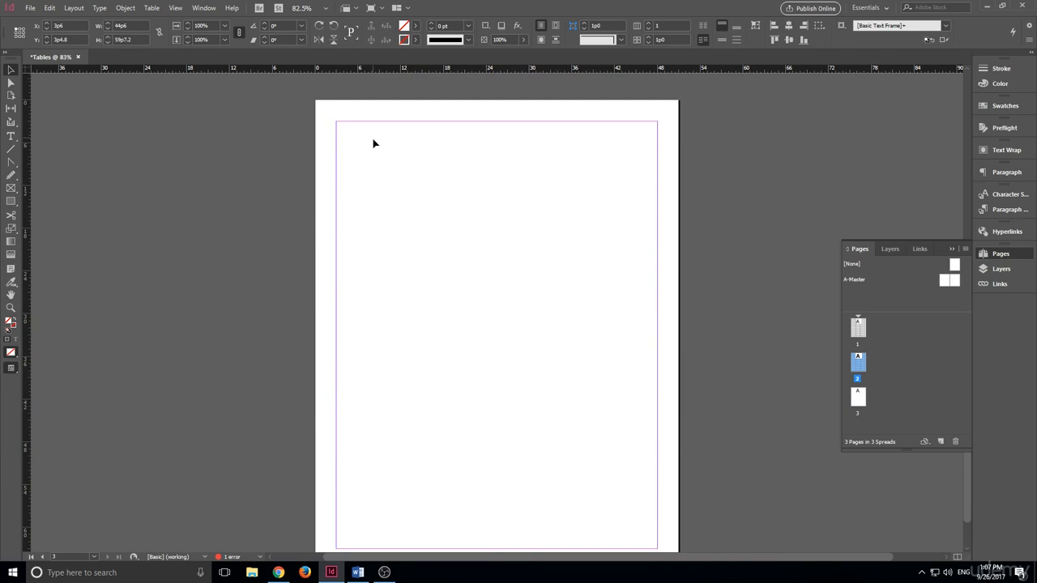
scroll(669, 149, up, 3)
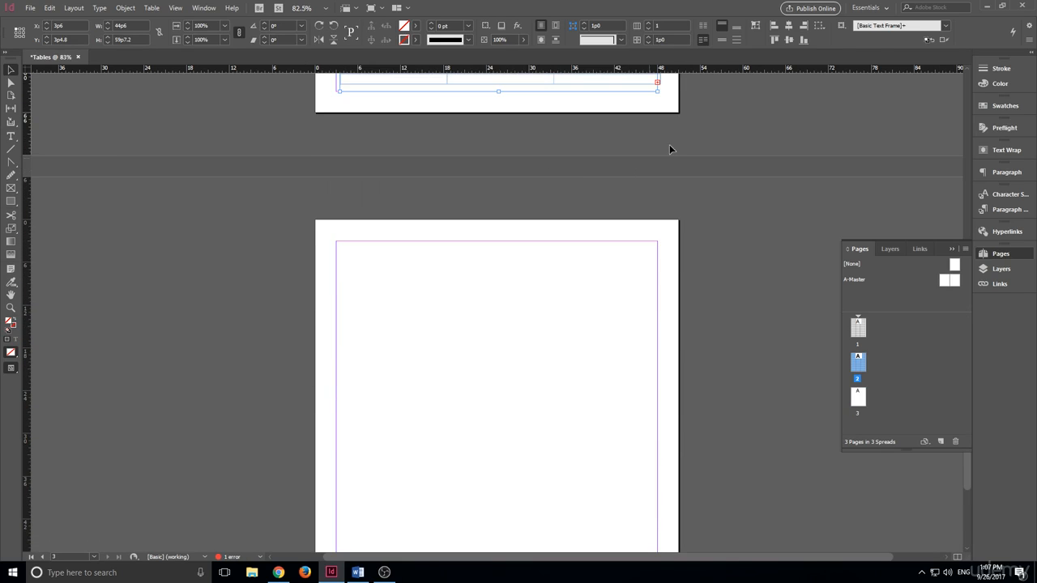
click(657, 84)
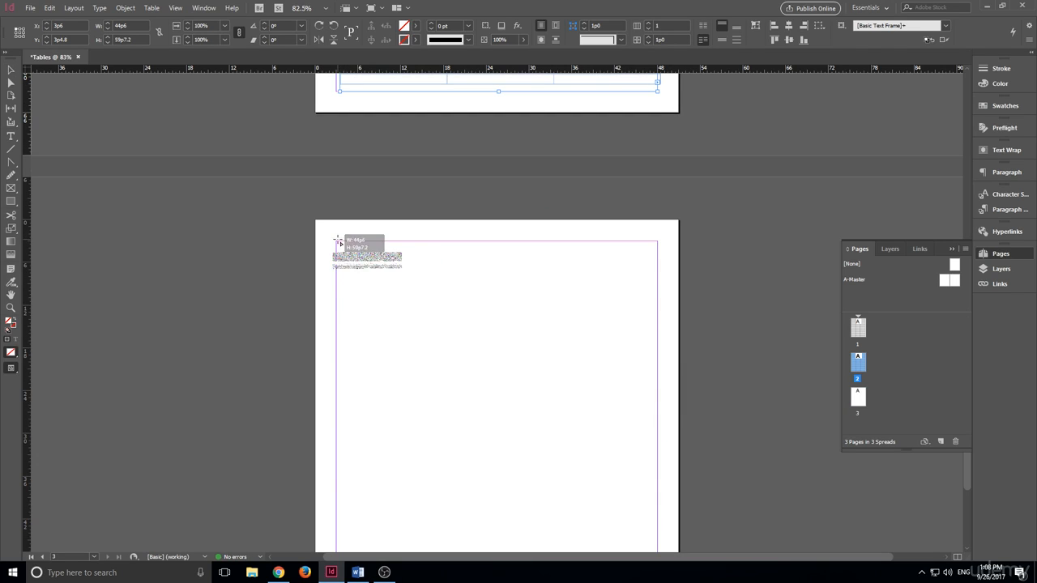
drag(338, 241, 653, 467)
Step: Look over how the table runs across the three pages, including the top and bottom rows on each page
scroll(672, 397, up, 3)
scroll(495, 332, down, 1)
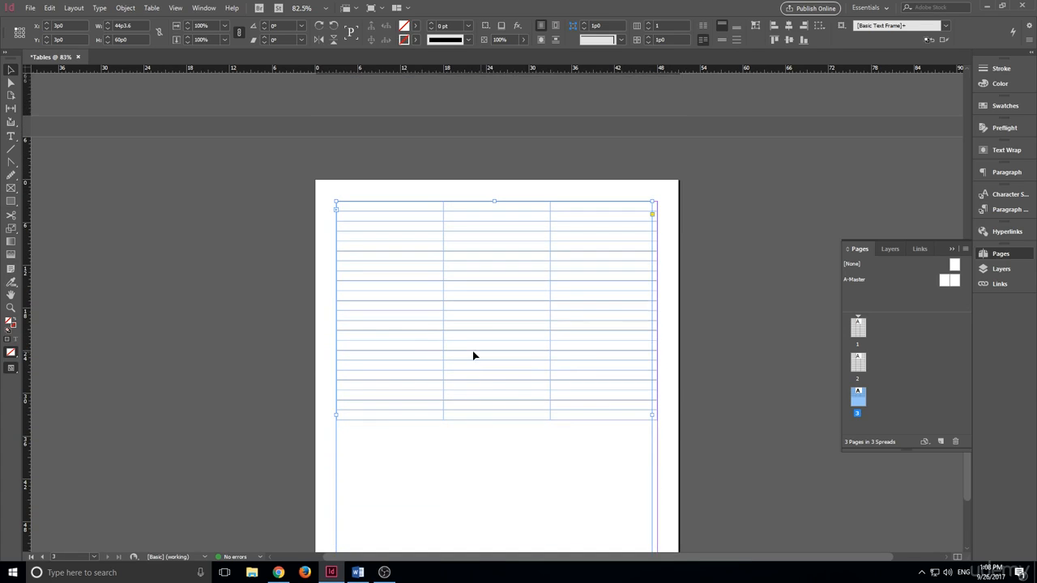
scroll(533, 305, down, 1)
scroll(493, 336, up, 3)
scroll(493, 336, down, 2)
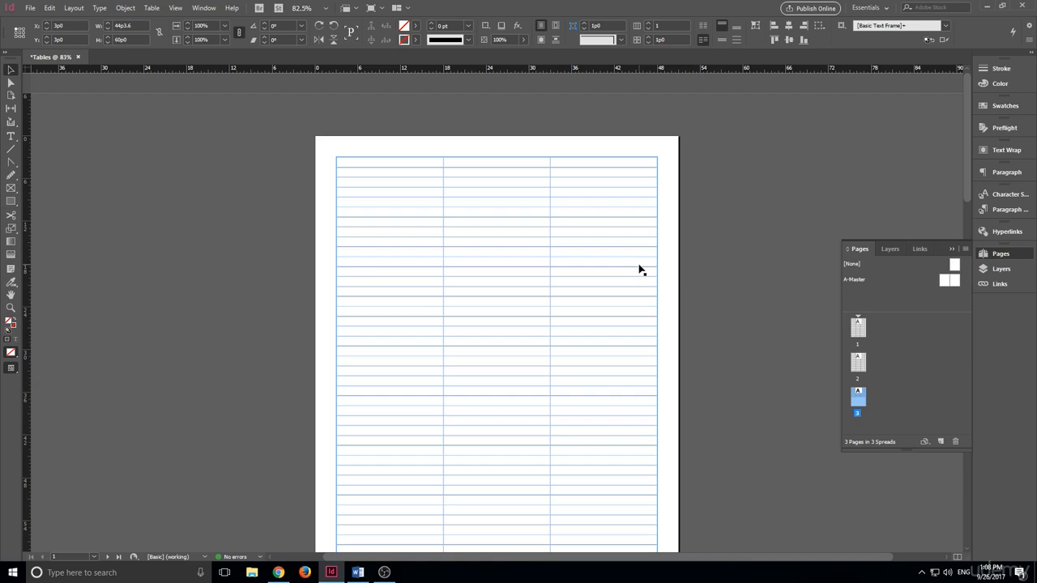
scroll(678, 271, down, 6)
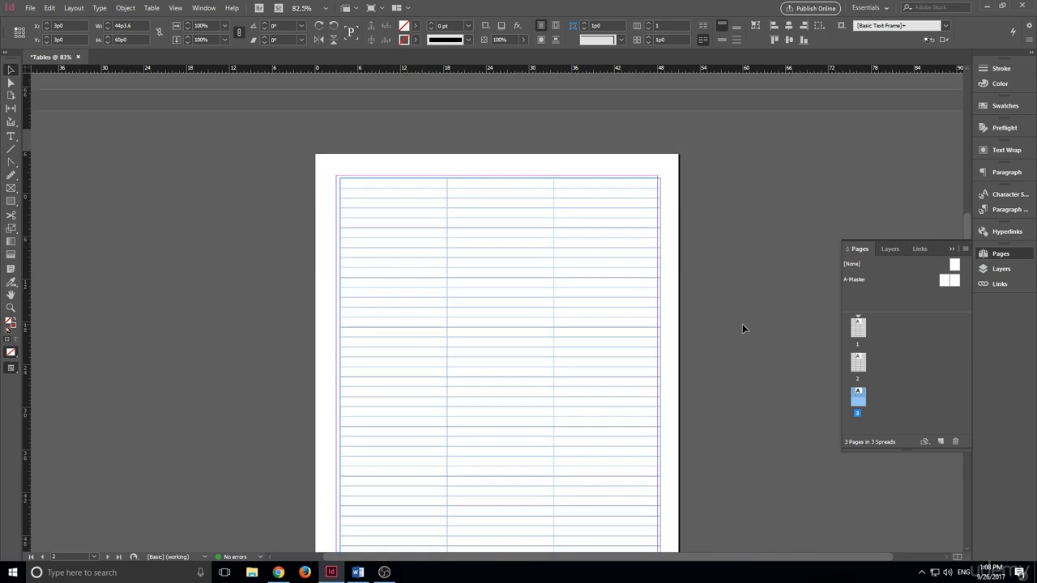
scroll(743, 316, down, 8)
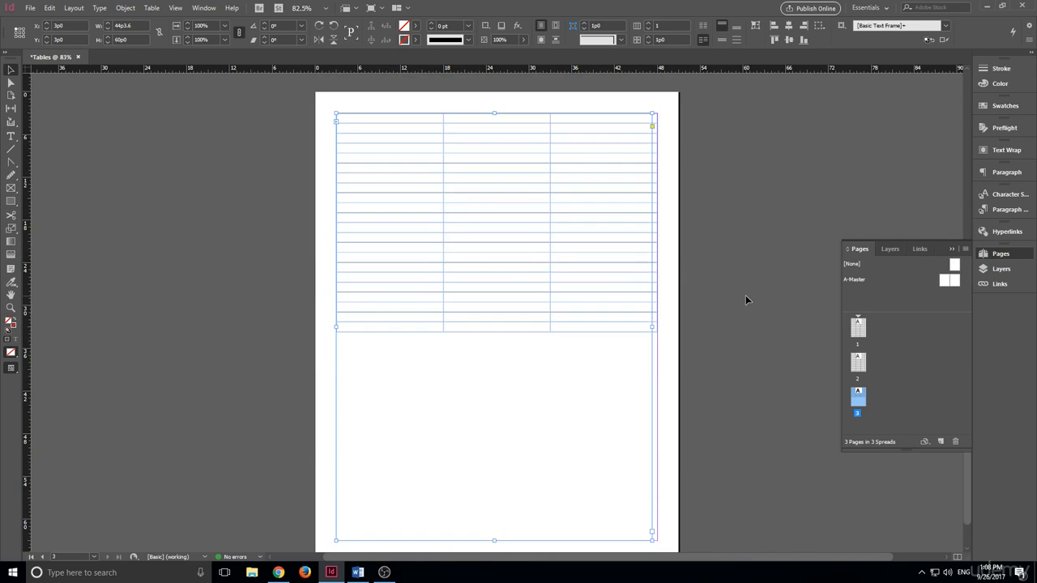
scroll(746, 300, up, 4)
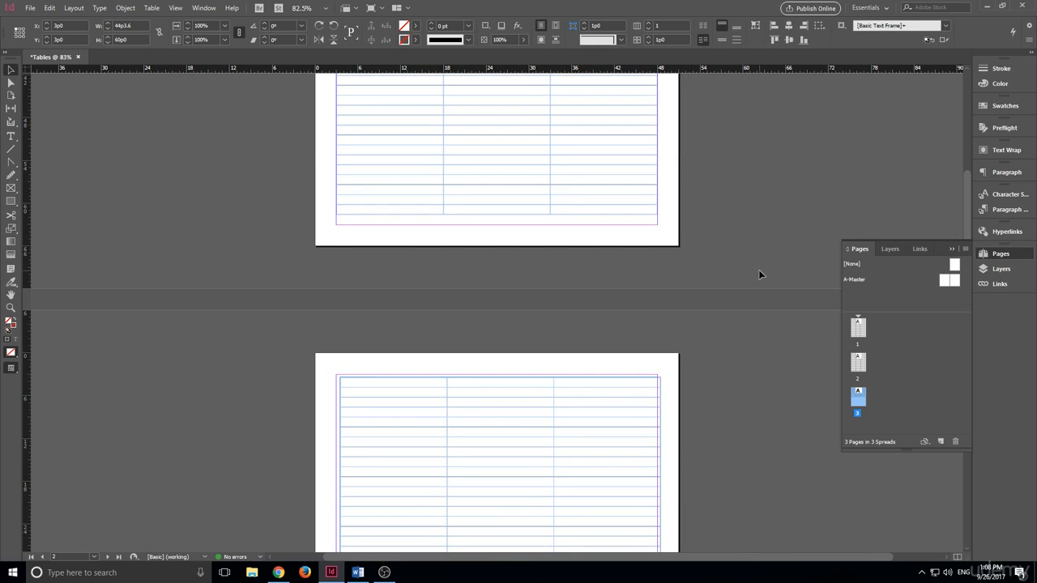
scroll(724, 269, up, 3)
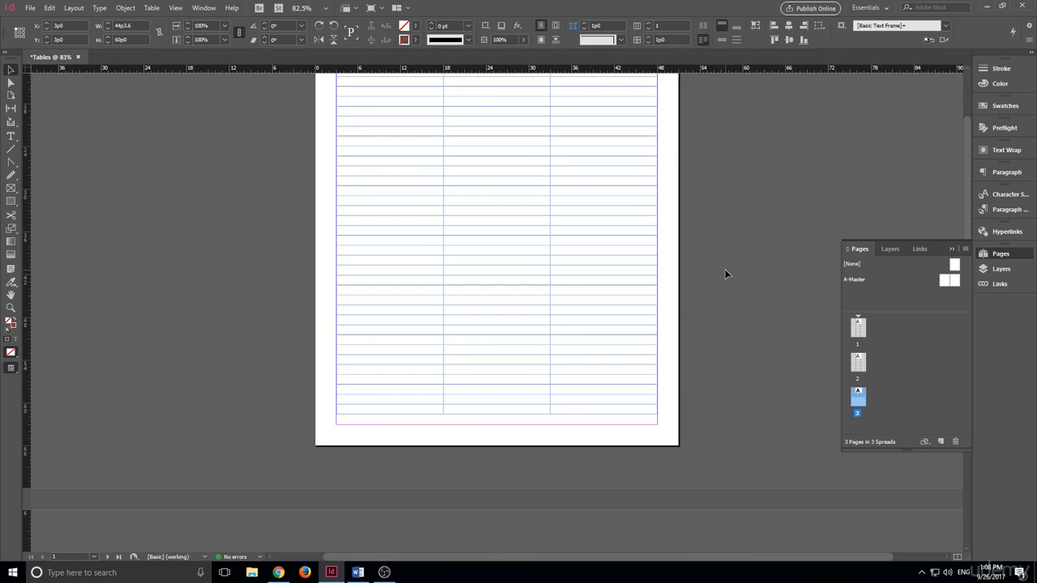
scroll(724, 269, up, 3)
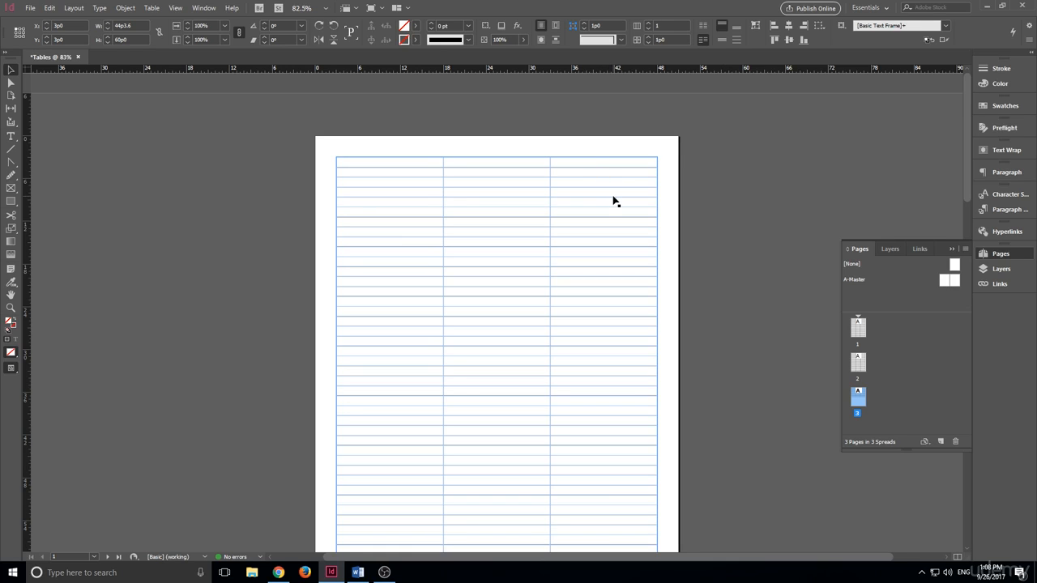
scroll(613, 200, down, 10)
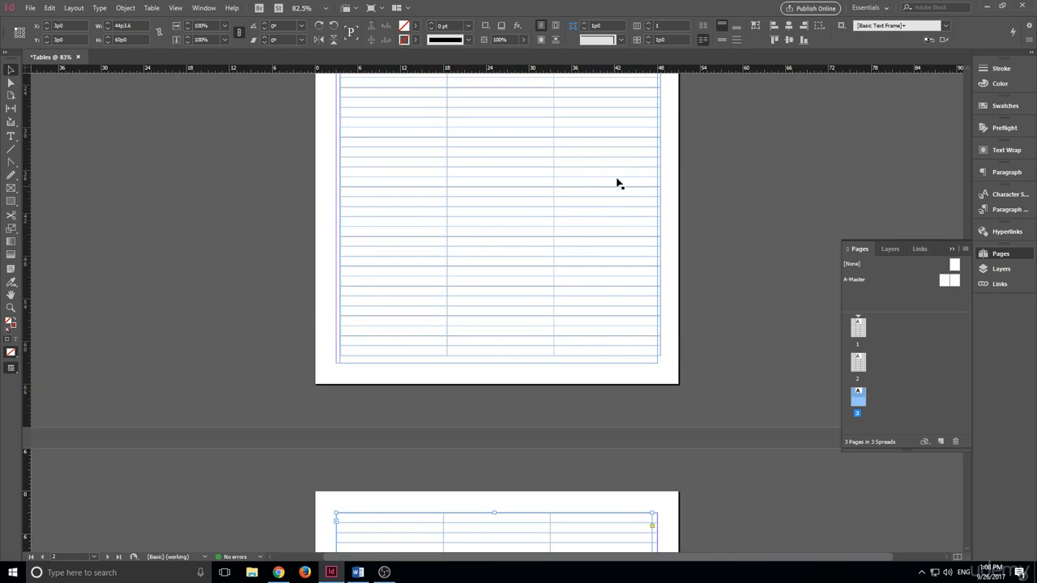
scroll(618, 184, down, 4)
scroll(639, 216, up, 4)
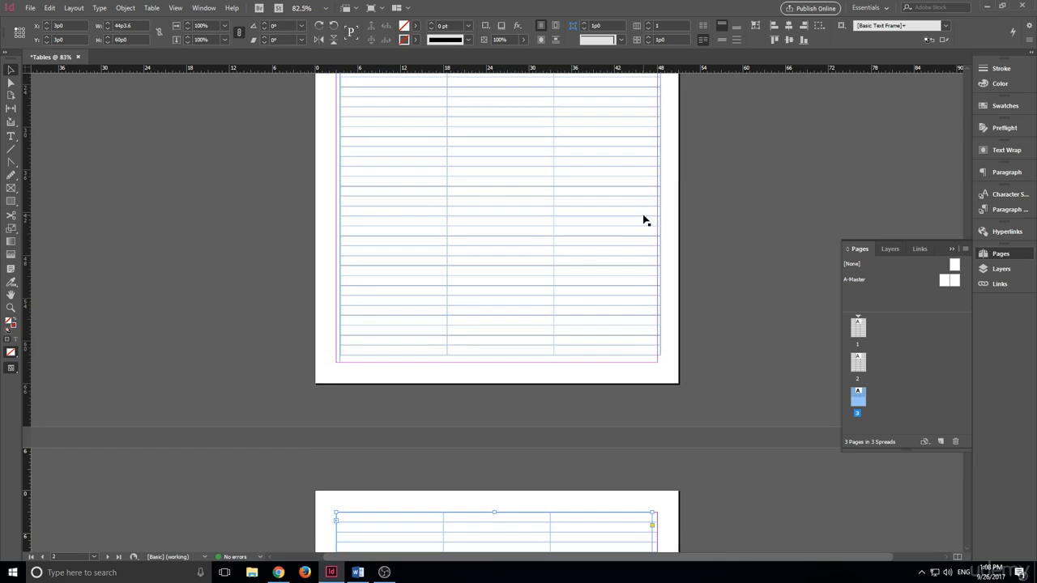
scroll(644, 219, up, 8)
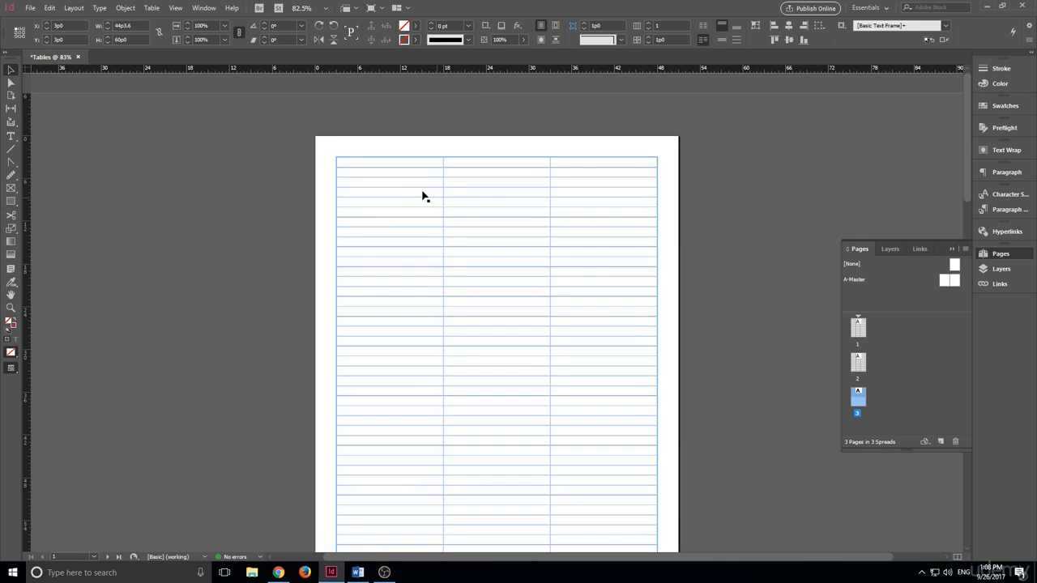
scroll(468, 182, down, 8)
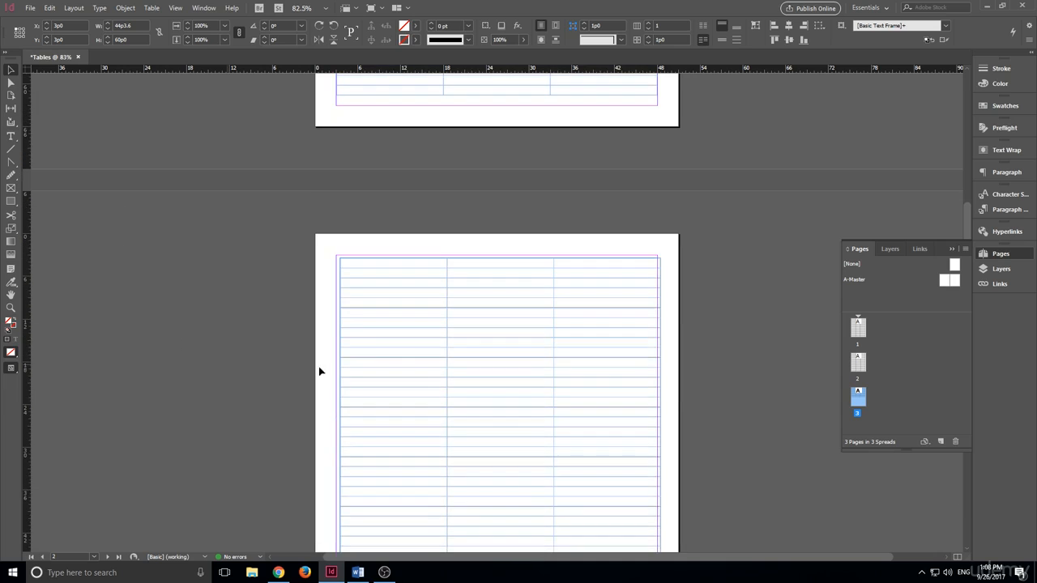
scroll(319, 371, up, 8)
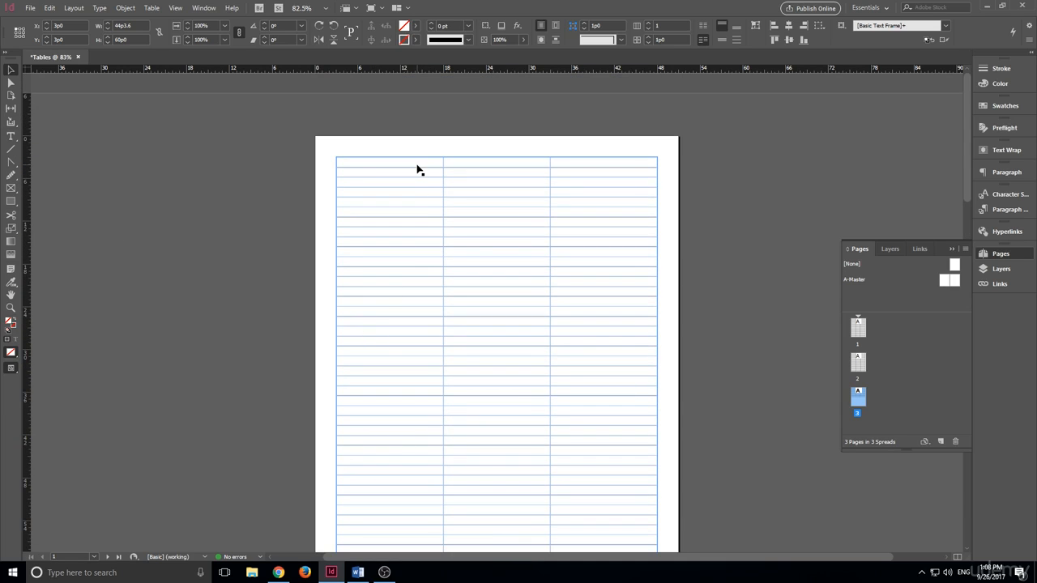
Step: Enter the headings Name, Salary and Position in the table's header row on page 1
double_click(405, 160)
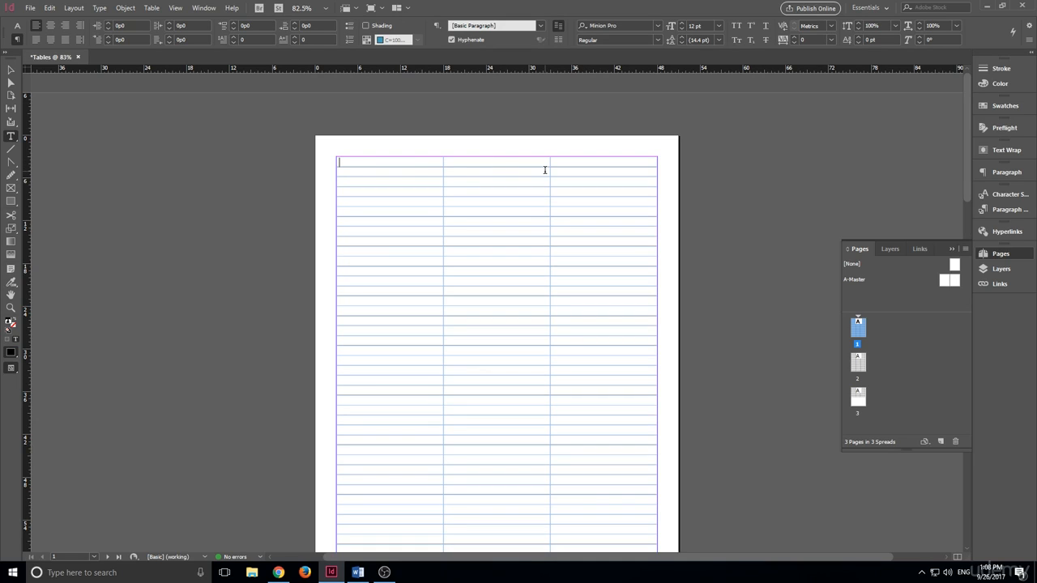
text(Name)
key(Tab)
text(S)
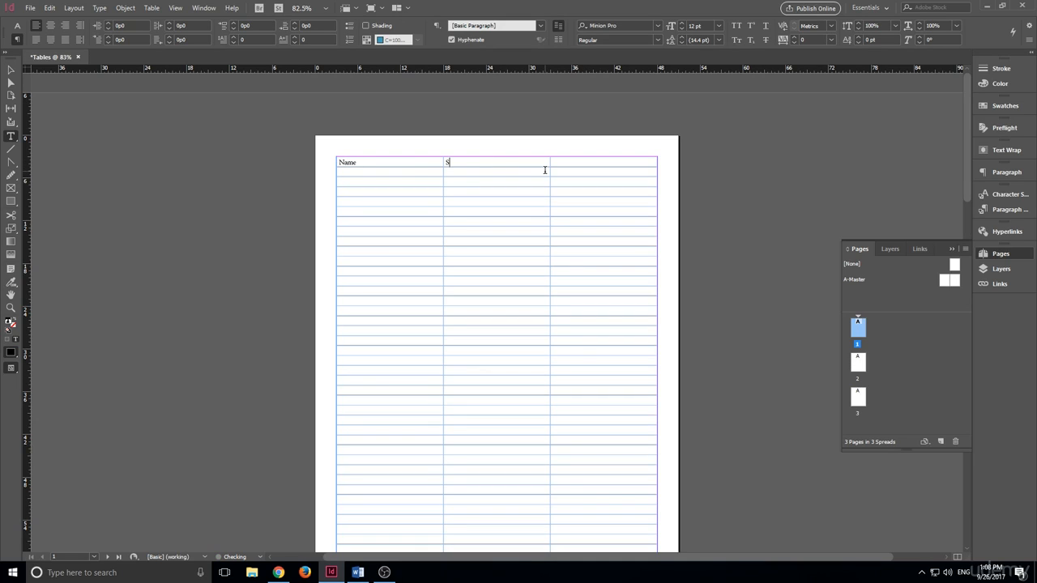
text(alary)
key(Tab)
text(Position)
click(763, 163)
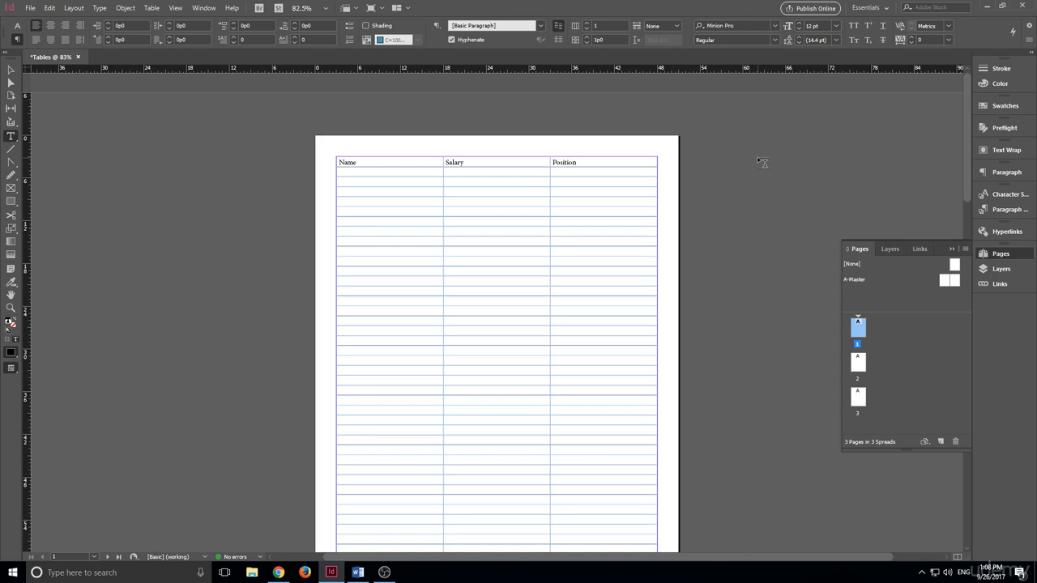
Step: Examine the table's header row on pages 2 and 3
click(11, 72)
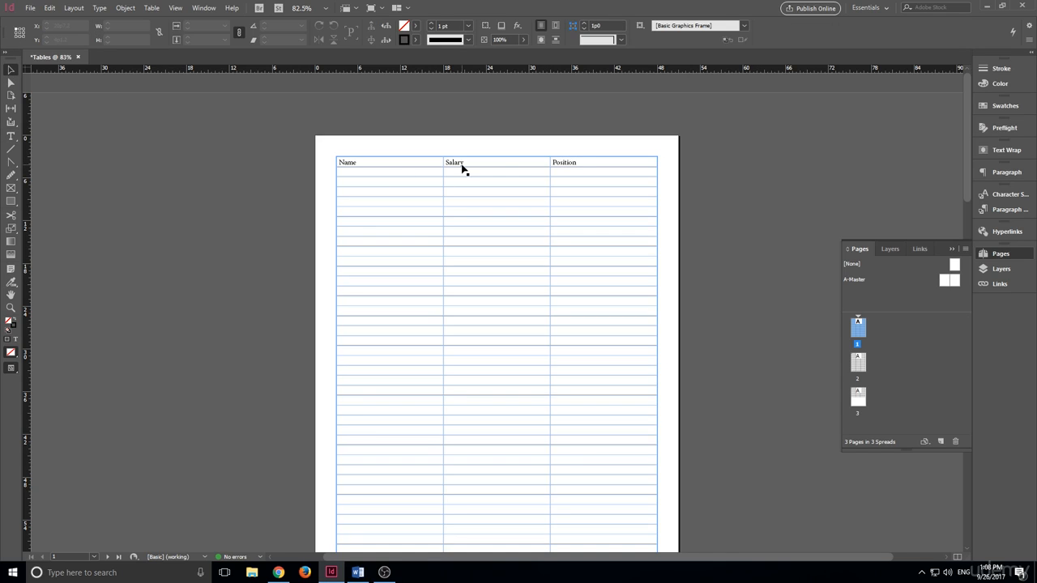
scroll(695, 176, down, 8)
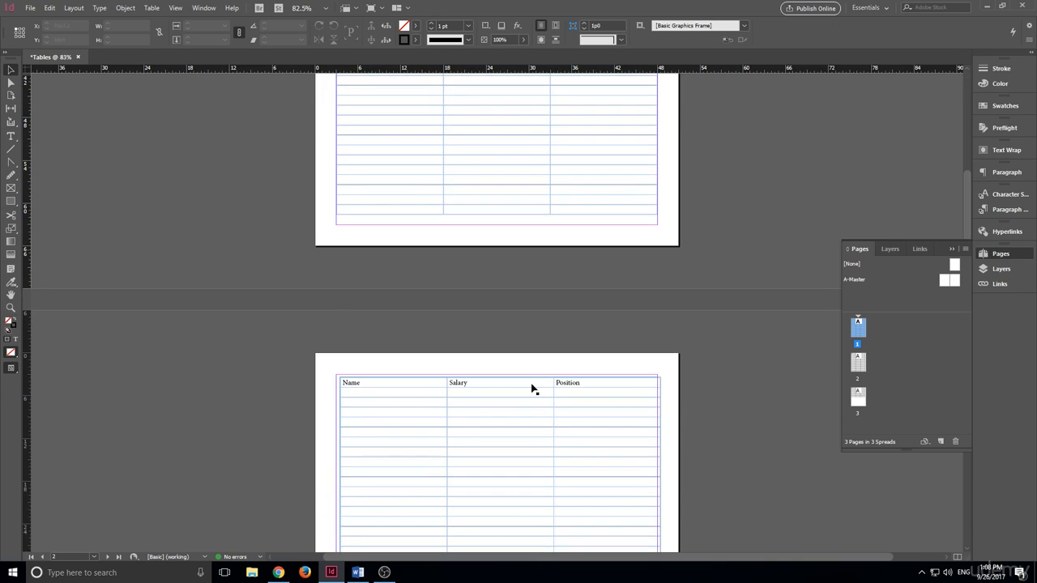
scroll(701, 255, down, 3)
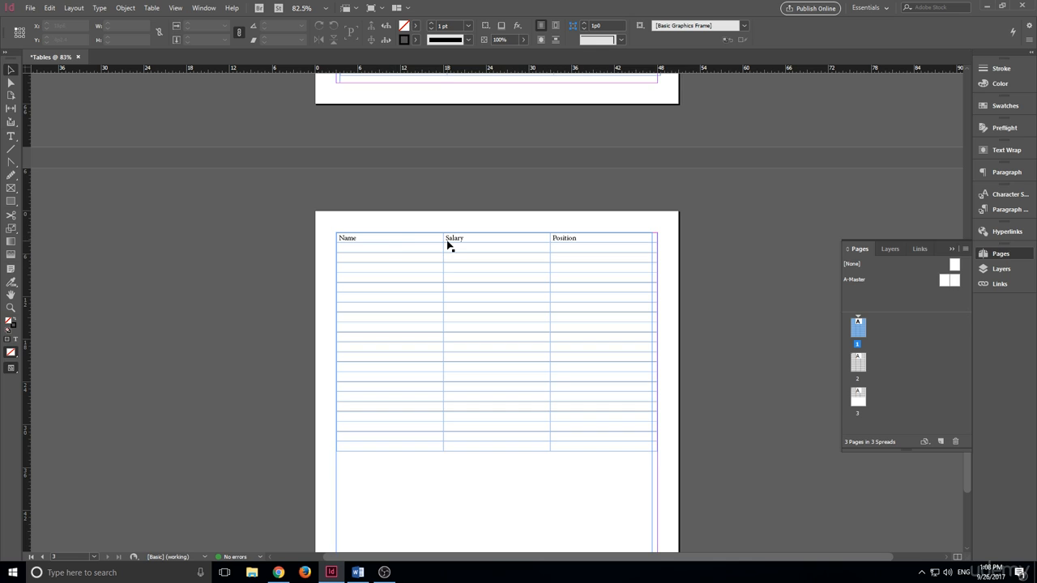
scroll(700, 353, up, 3)
scroll(701, 353, down, 3)
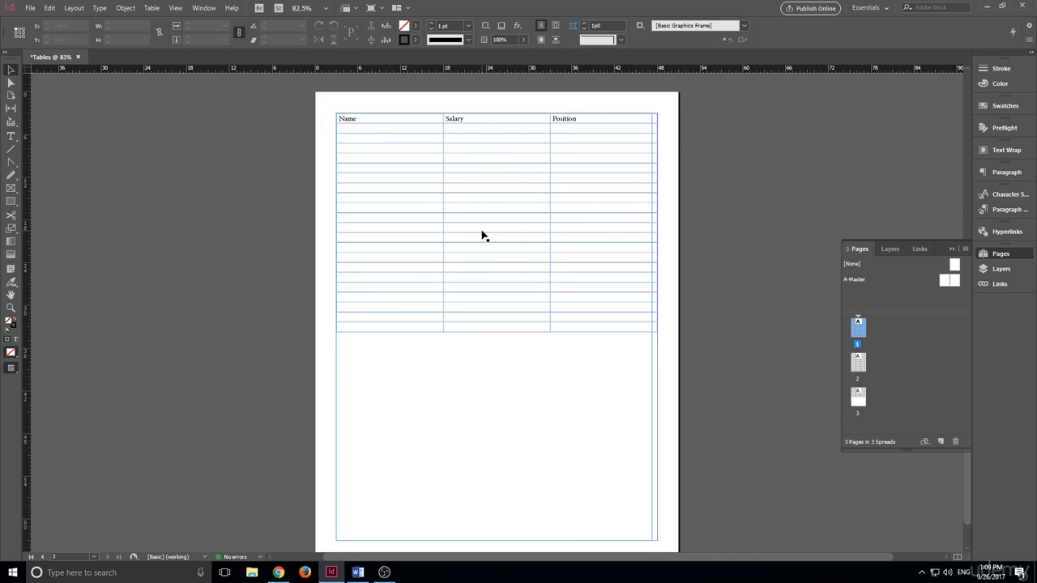
scroll(482, 236, up, 3)
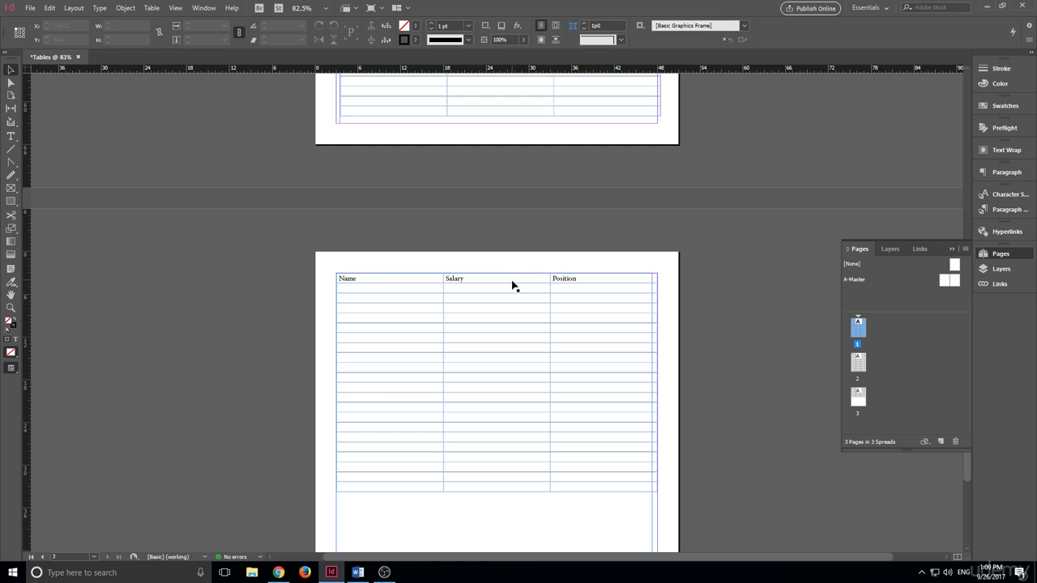
scroll(430, 389, up, 9)
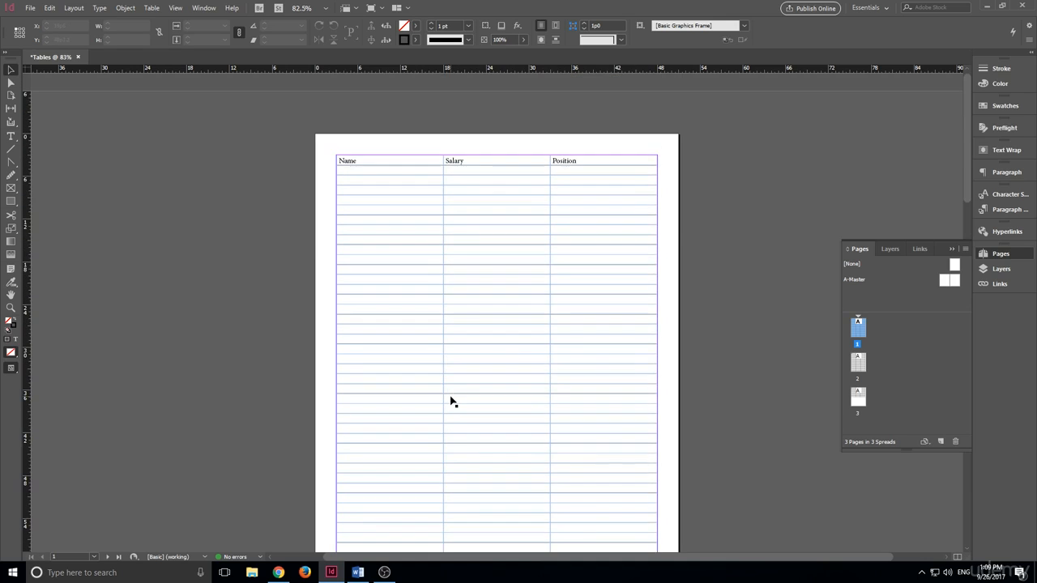
Step: Enter Copyright in the first cell of the table's footer row on page 1, and check the footer on the other pages
scroll(452, 399, down, 2)
double_click(365, 447)
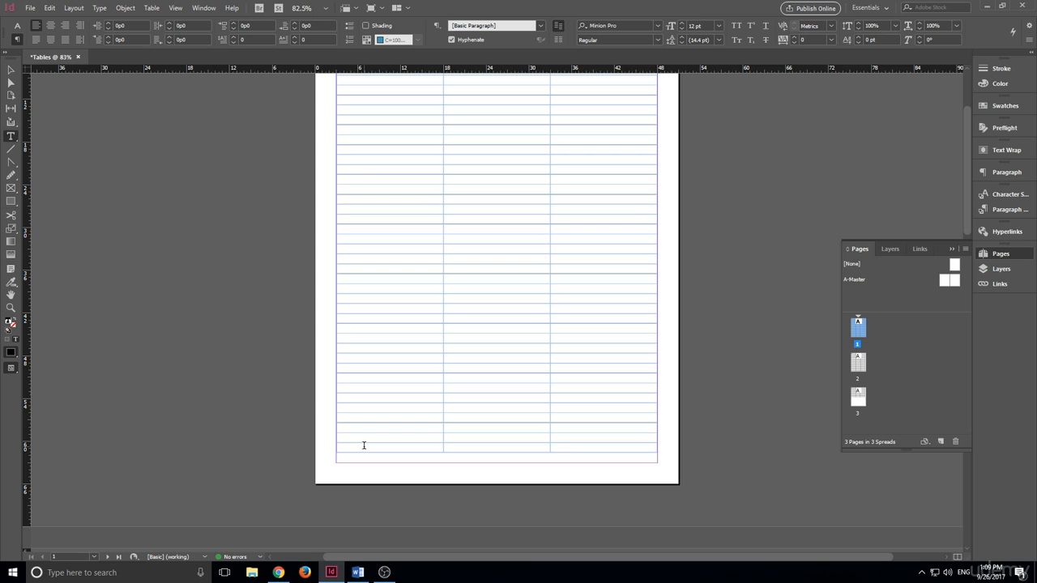
text(copyrigh)
scroll(324, 290, down, 10)
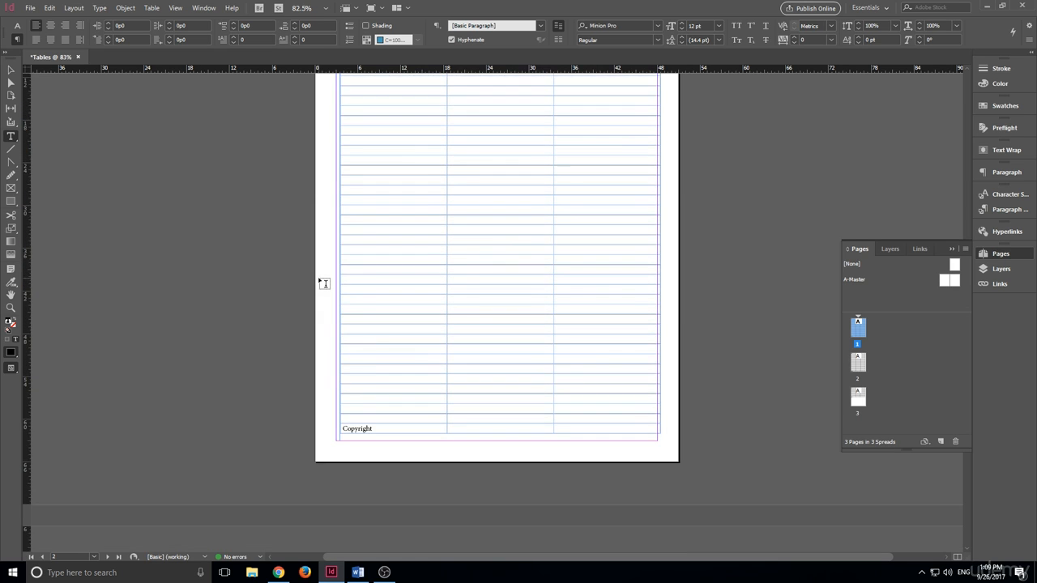
scroll(374, 436, down, 5)
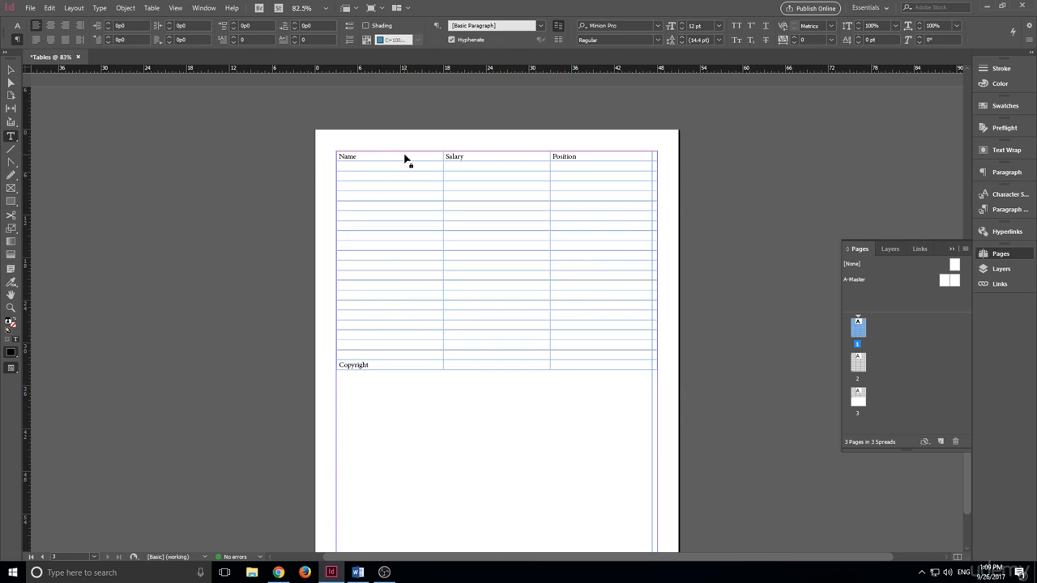
Step: Enter a person's full name in the first body cell under the Name heading on page 1
scroll(419, 189, up, 2)
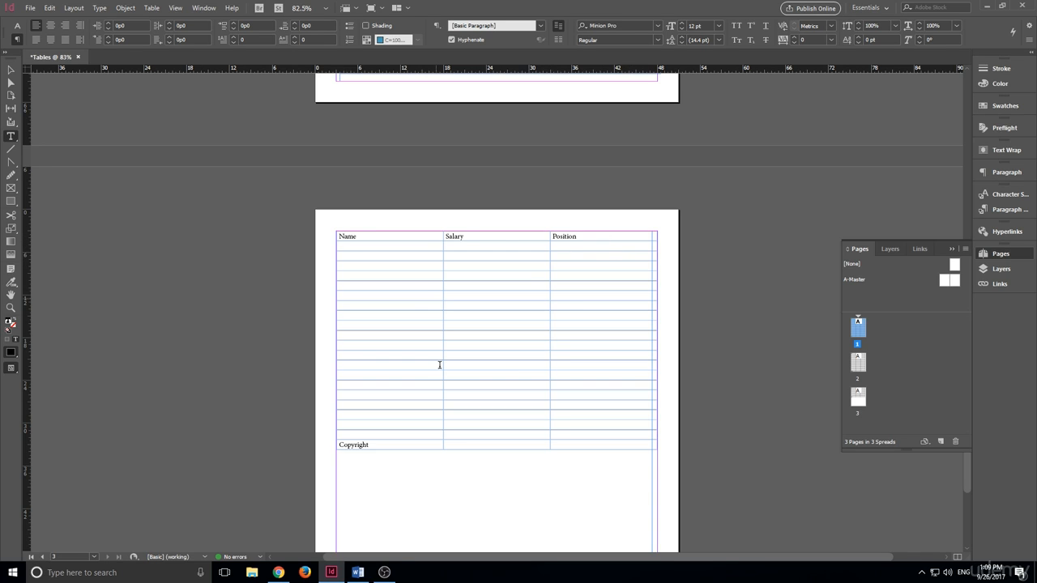
scroll(444, 444, up, 20)
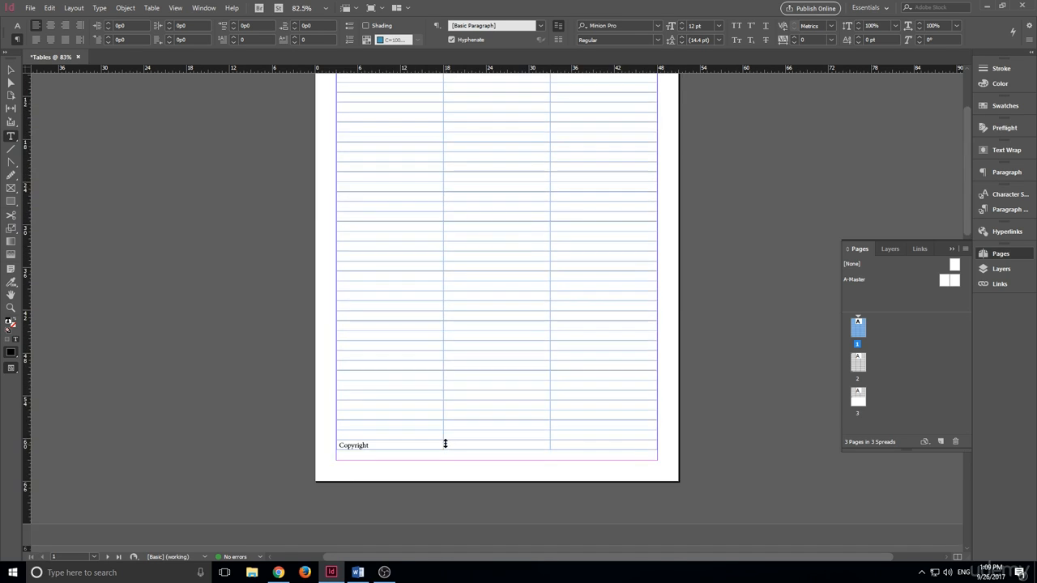
scroll(445, 444, up, 4)
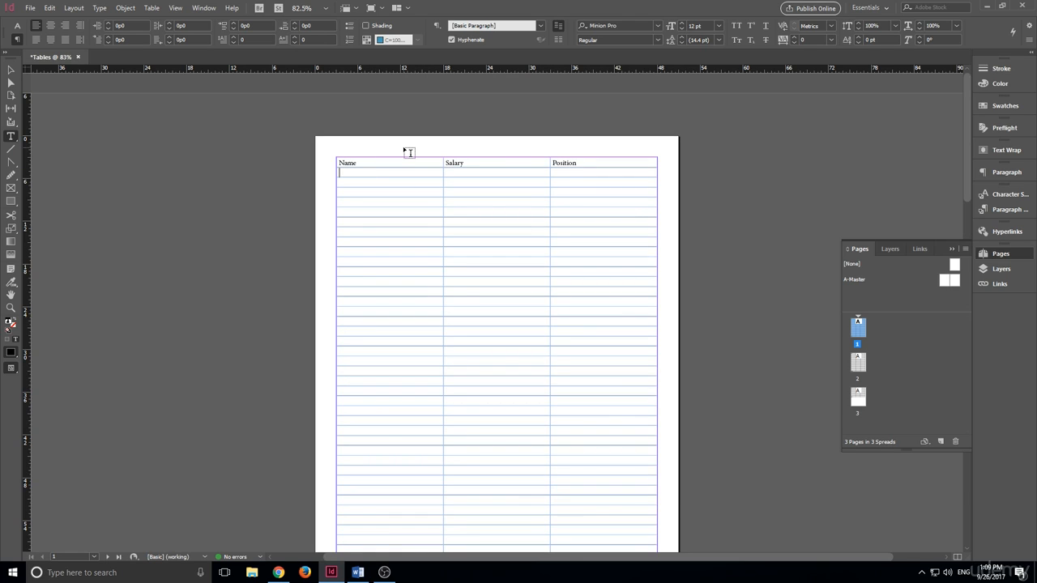
text(John S)
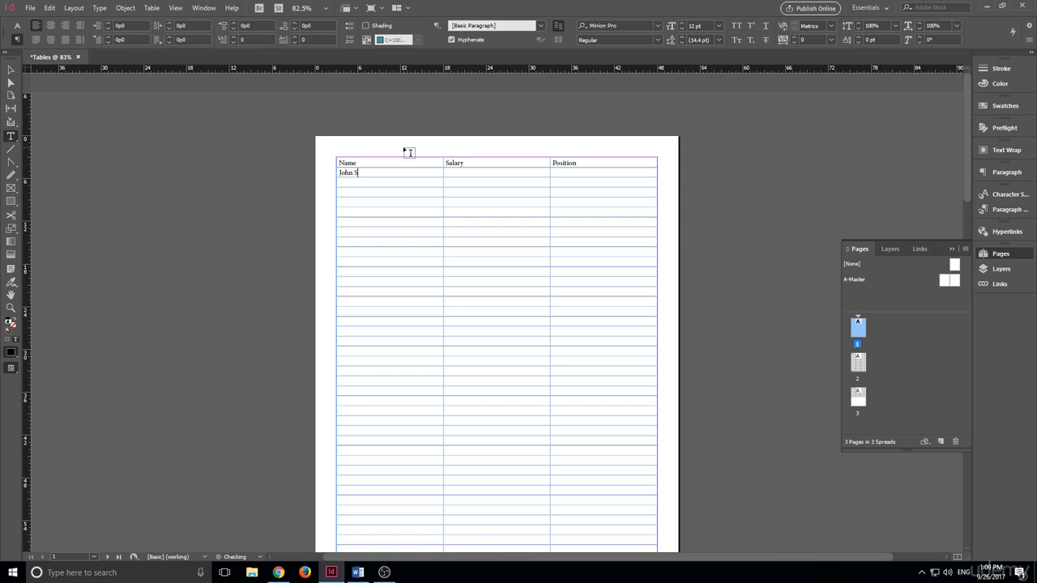
text(mith)
Step: Compare the first body row with the header and footer rows across all three pages
scroll(486, 169, down, 10)
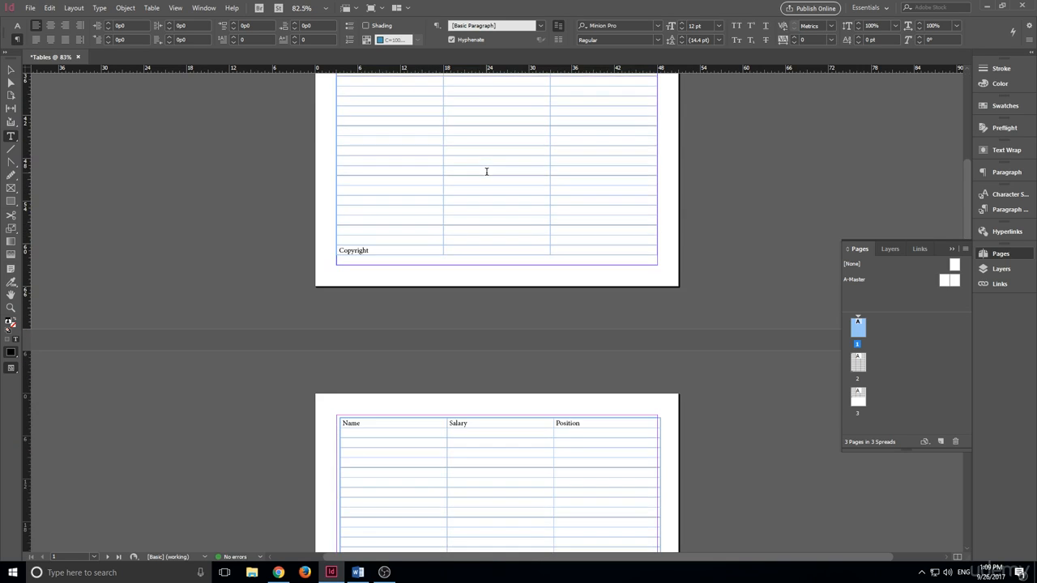
scroll(360, 307, down, 10)
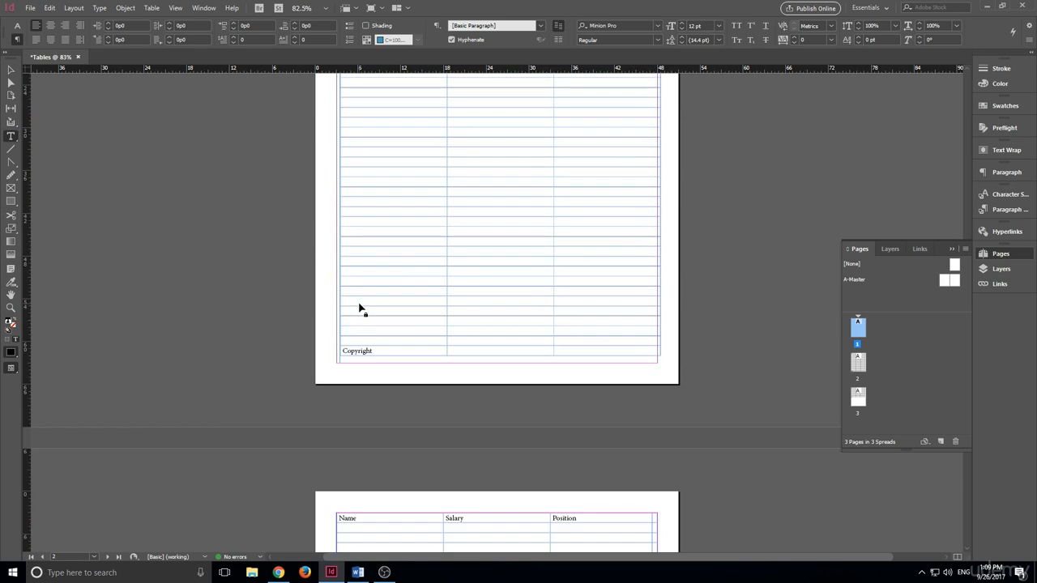
scroll(405, 319, down, 3)
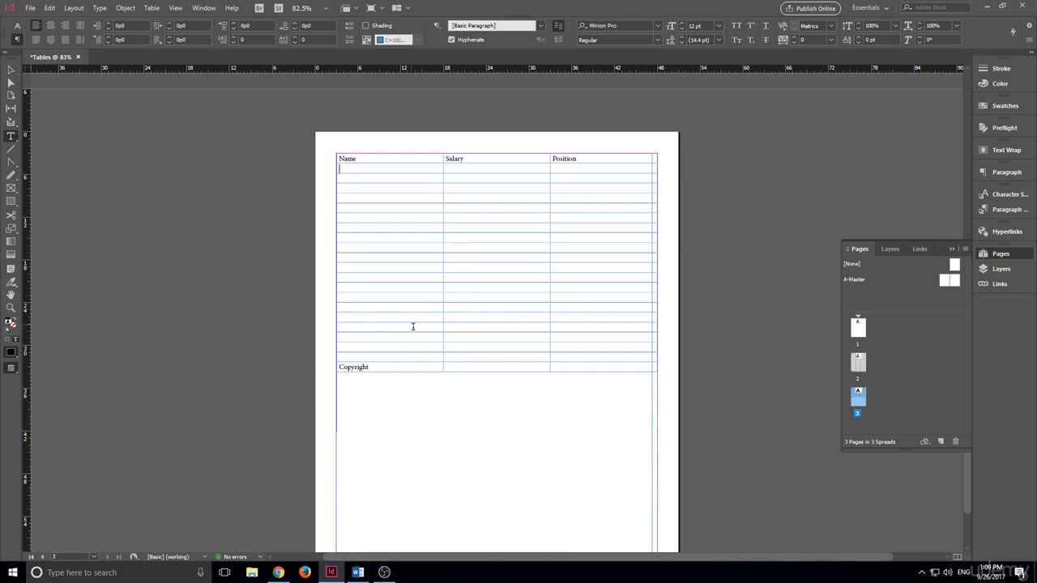
scroll(426, 298, up, 20)
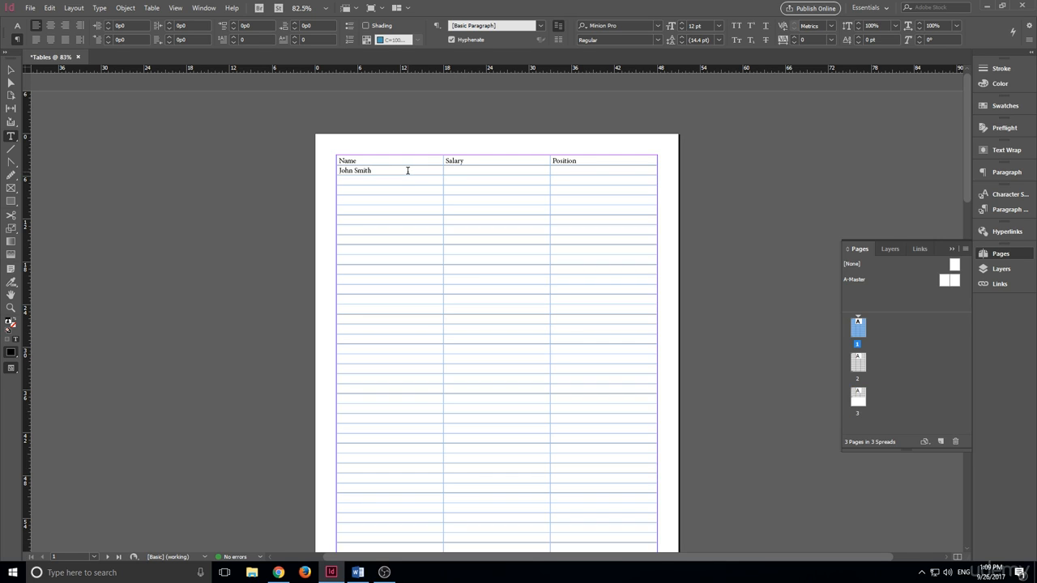
scroll(398, 170, down, 2)
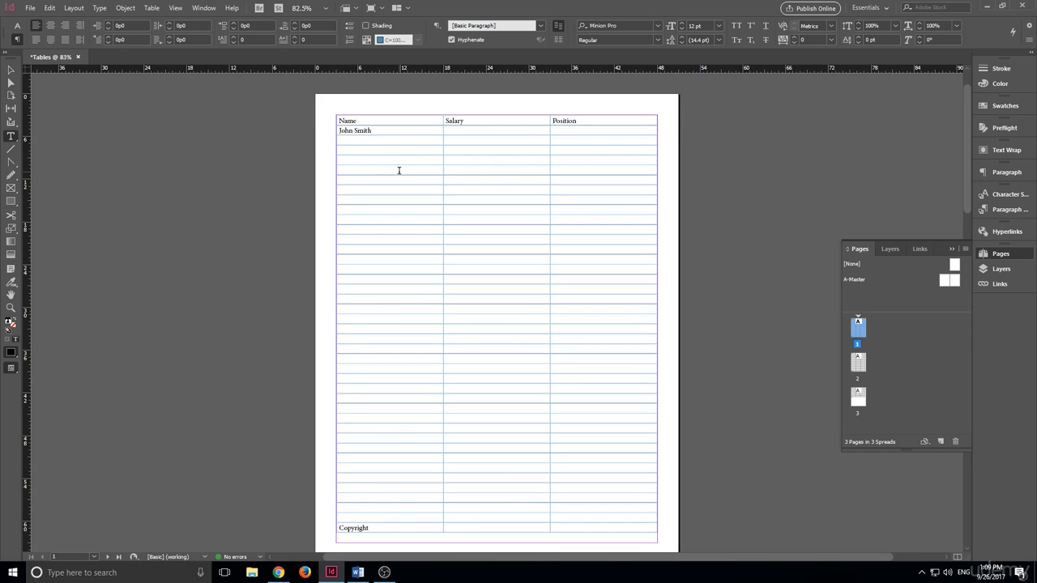
scroll(493, 192, down, 5)
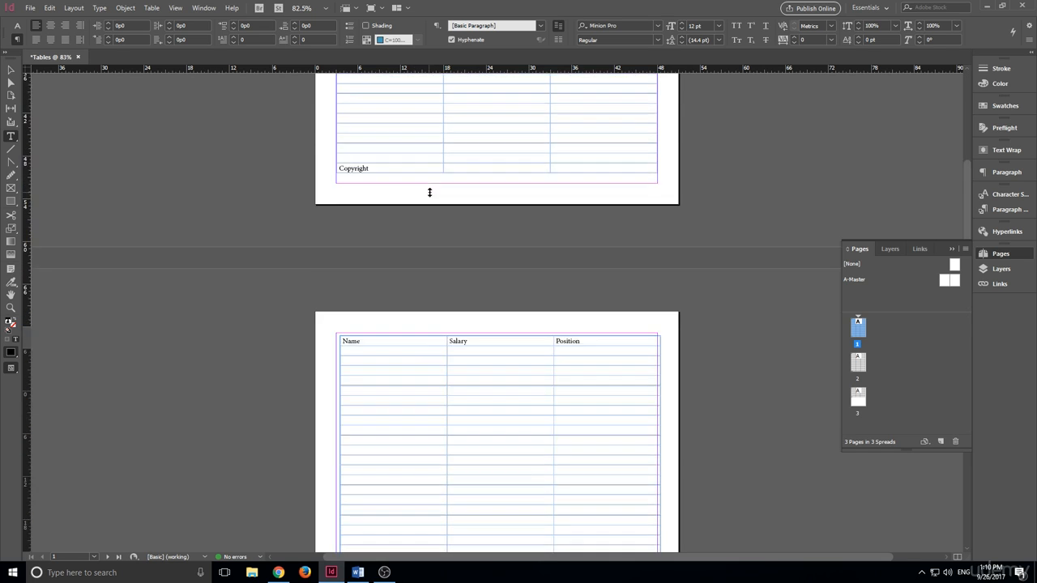
scroll(472, 241, up, 7)
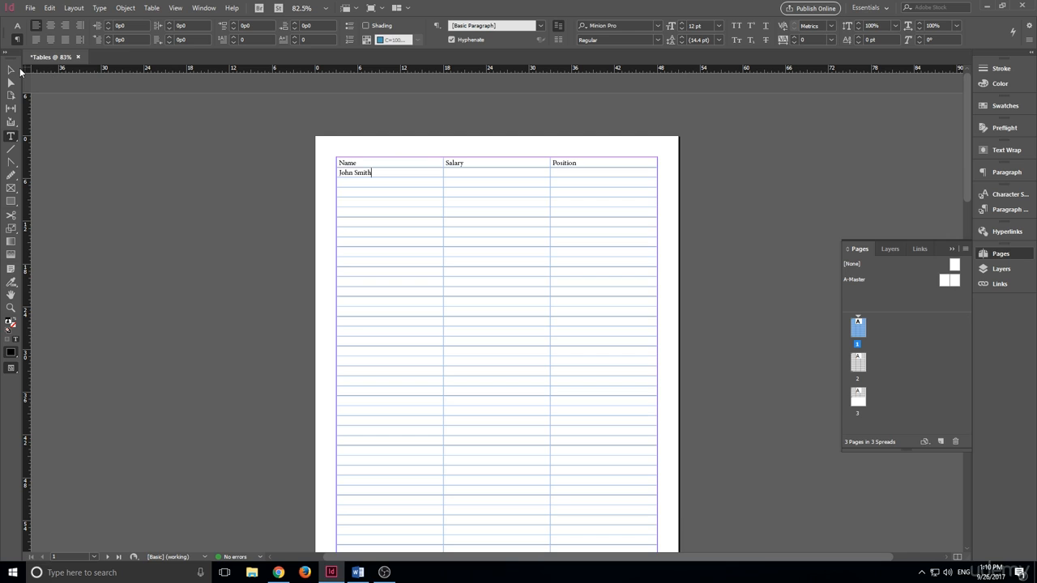
Step: Delete the text frames holding the table from pages 1, 2 and 3
click(11, 70)
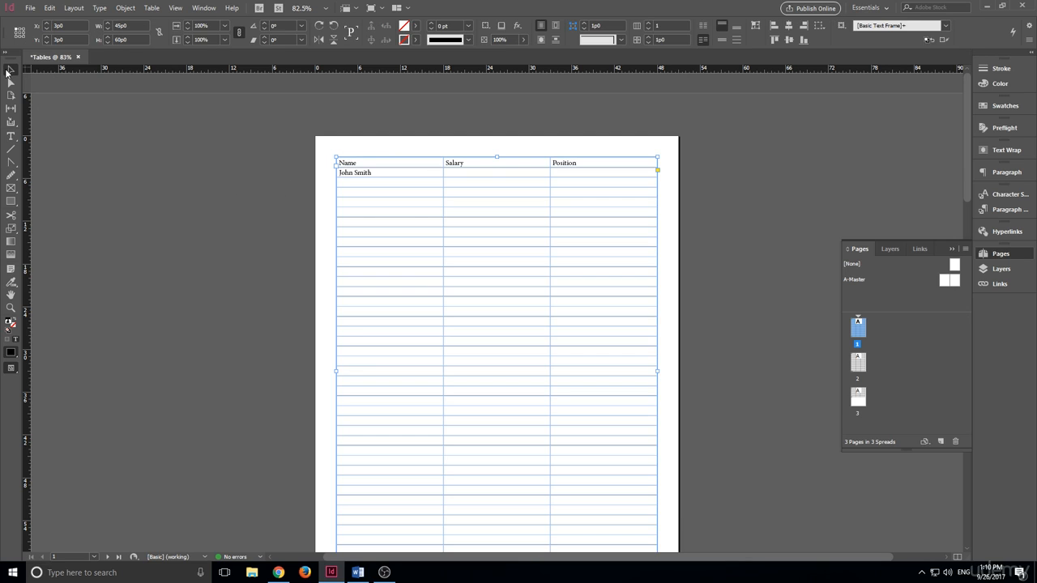
key(Delete)
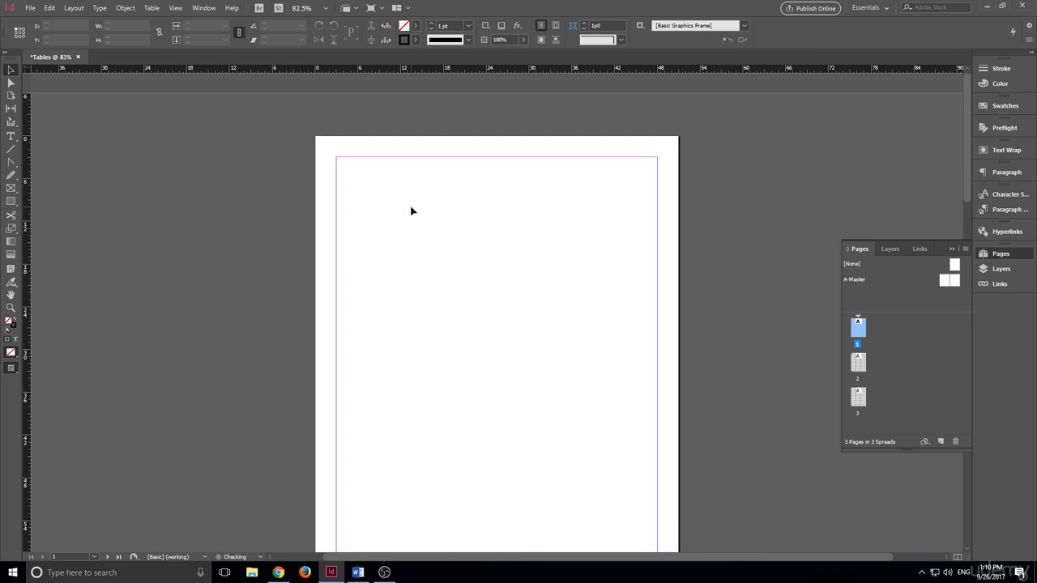
scroll(531, 143, down, 7)
click(423, 363)
key(Delete)
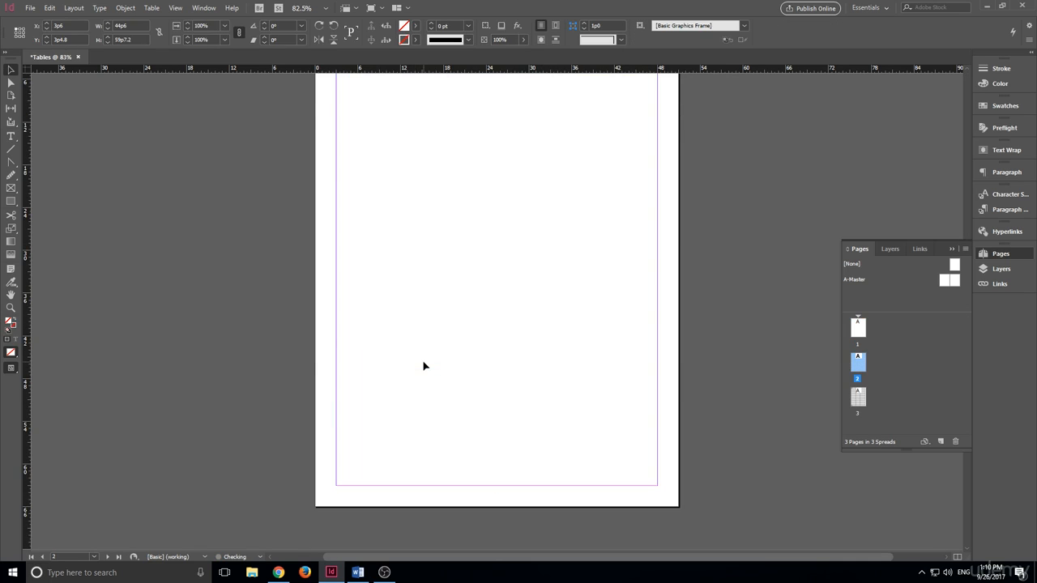
scroll(412, 361, down, 6)
click(421, 359)
key(Delete)
scroll(421, 354, down, 4)
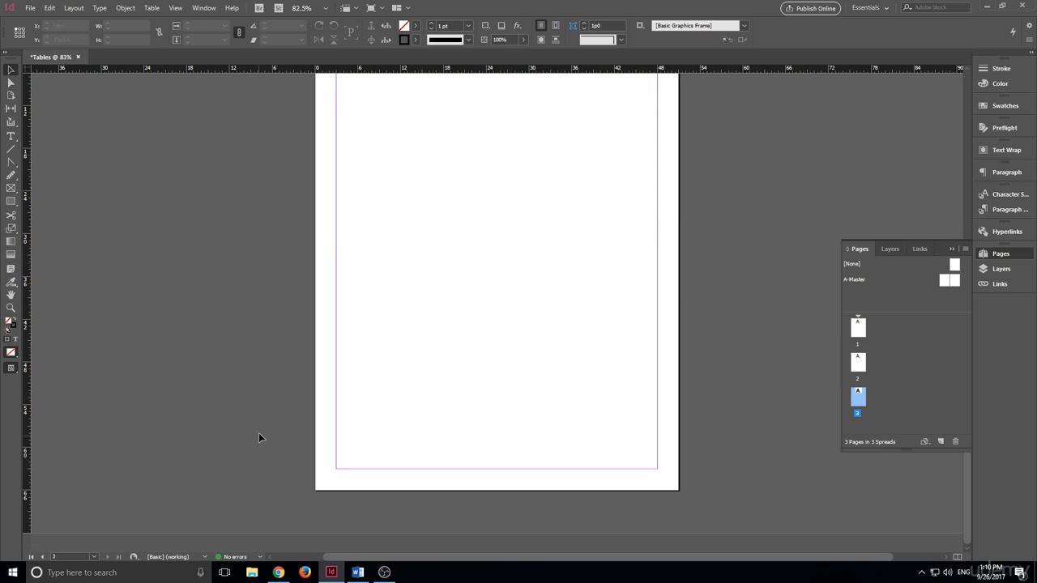
scroll(258, 433, up, 1)
scroll(283, 391, down, 1)
scroll(361, 382, up, 1)
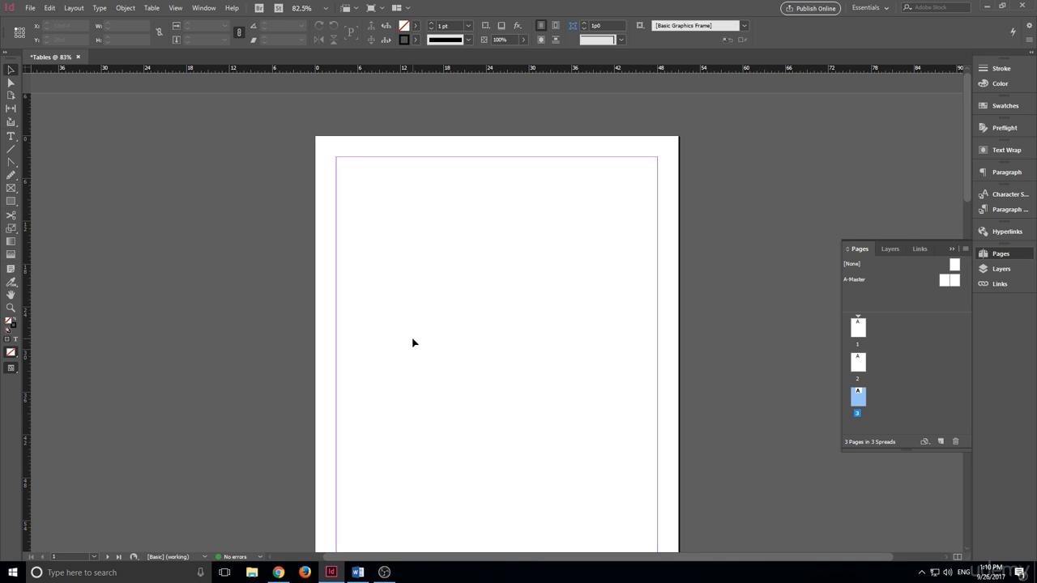
Step: Place Table Data.xlsx on page 1 in a text frame between the side margins, starting at about Y 6p0
click(29, 7)
click(90, 160)
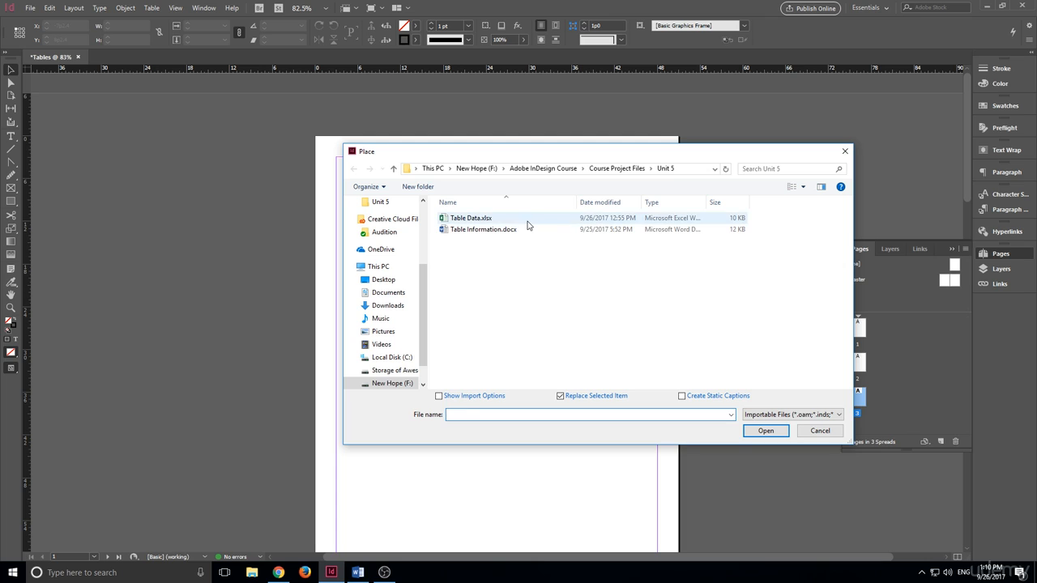
click(511, 218)
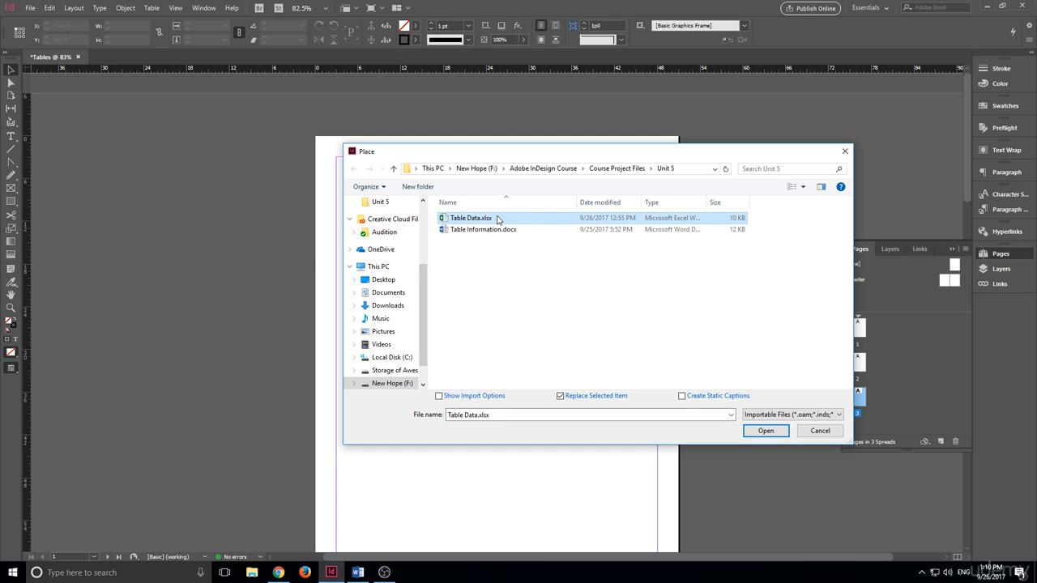
click(499, 230)
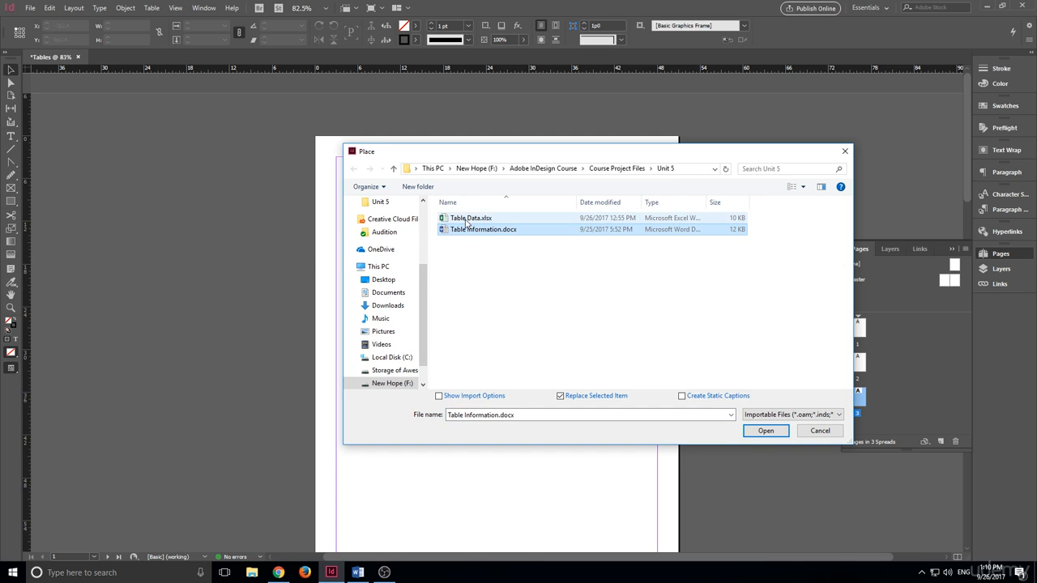
click(467, 222)
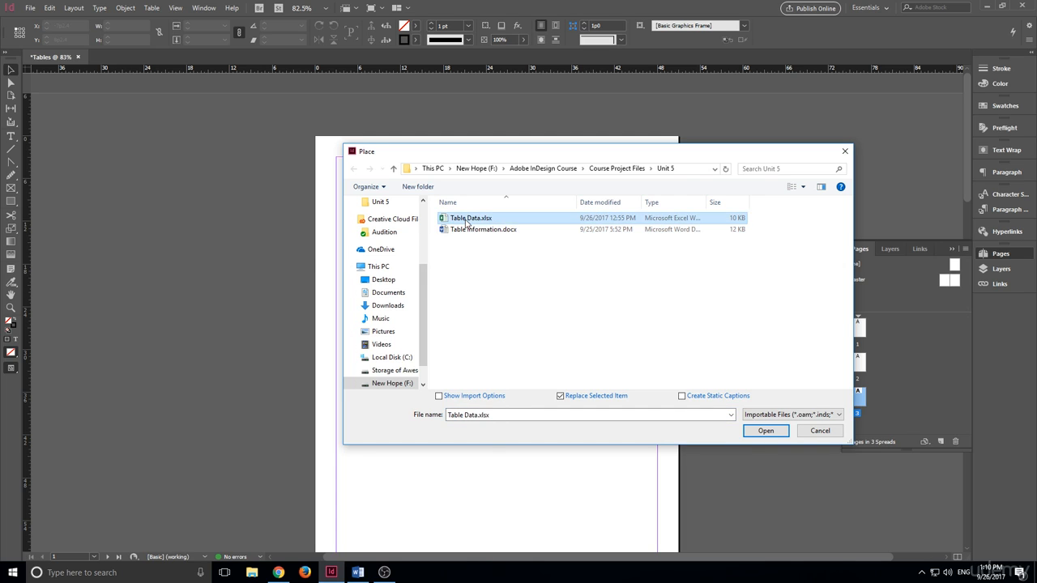
click(762, 432)
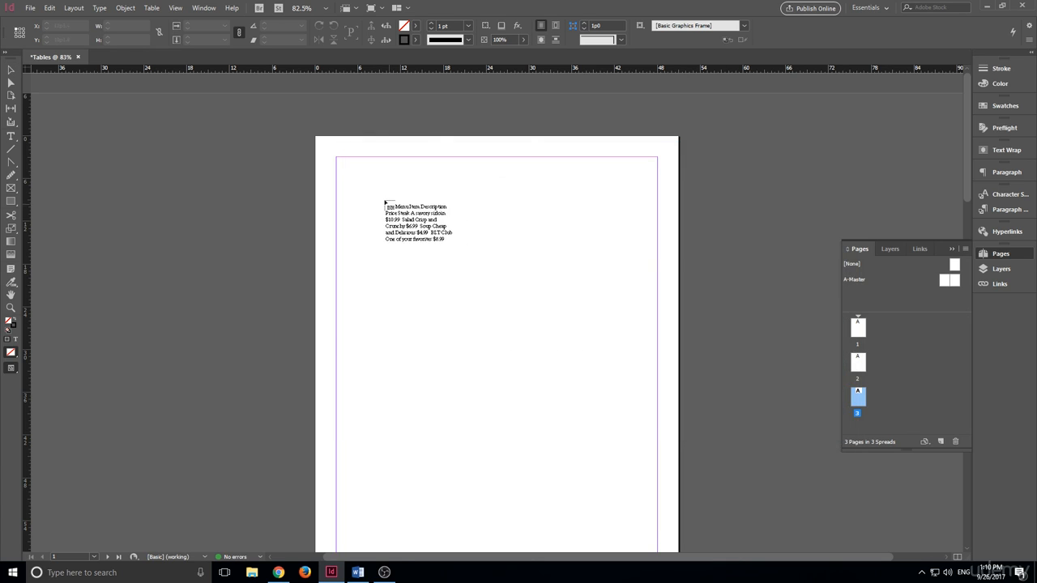
click(338, 177)
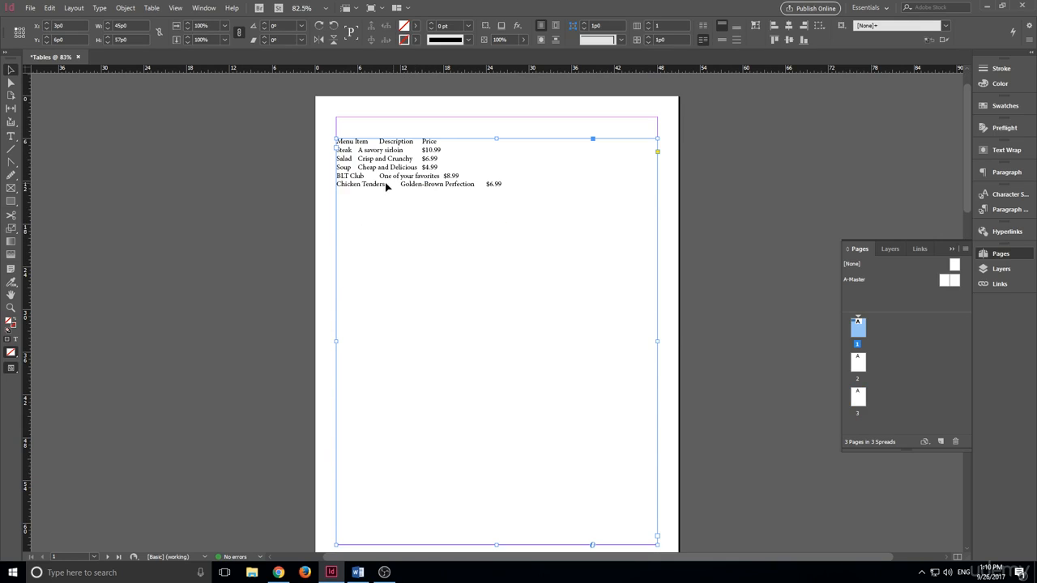
scroll(491, 231, down, 3)
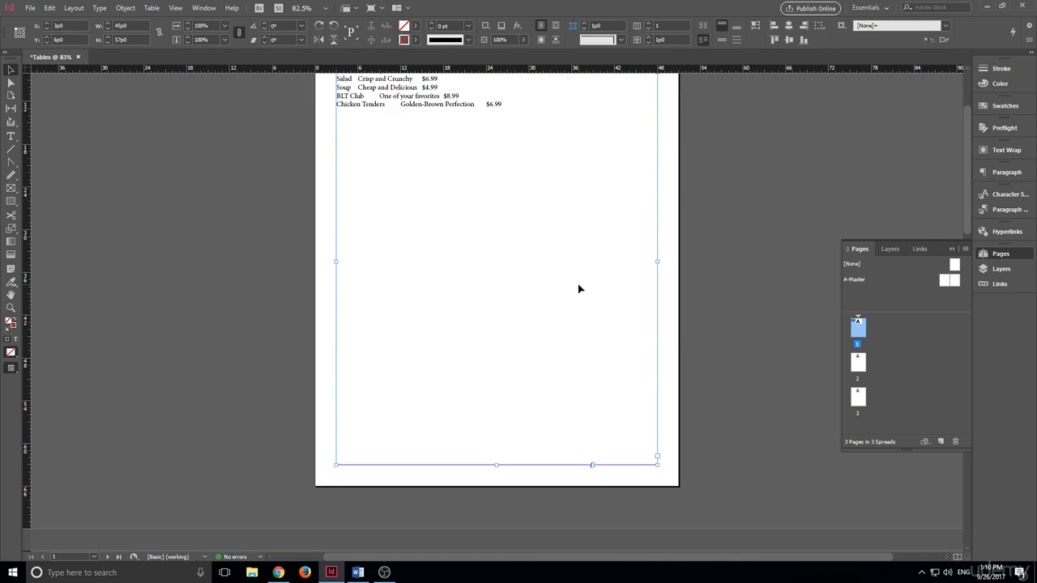
scroll(580, 287, up, 3)
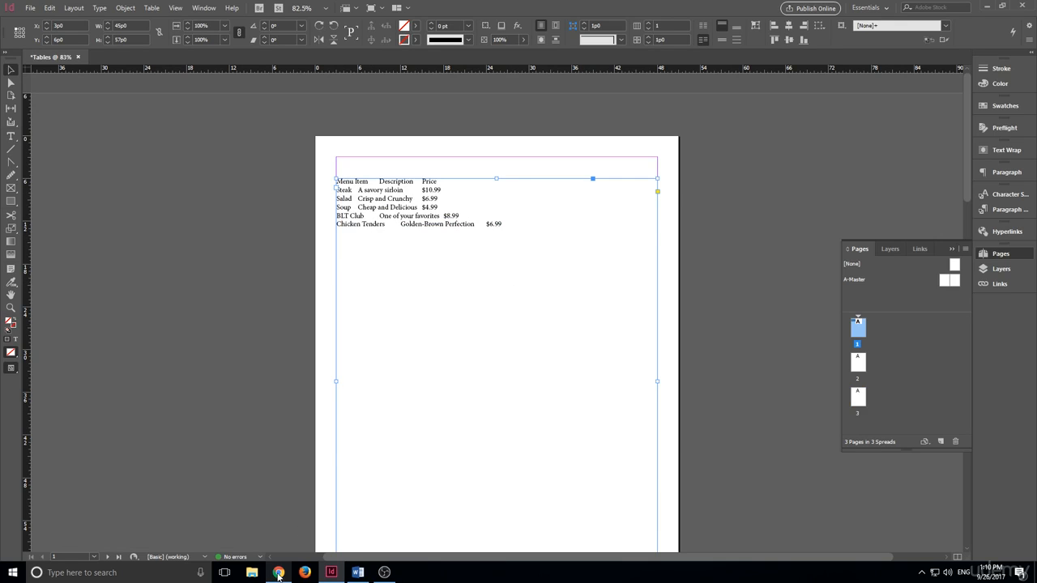
Step: Open Table Data.xlsx from File Explorer in Excel, compare its cells with the placed text, and return to InDesign
click(252, 573)
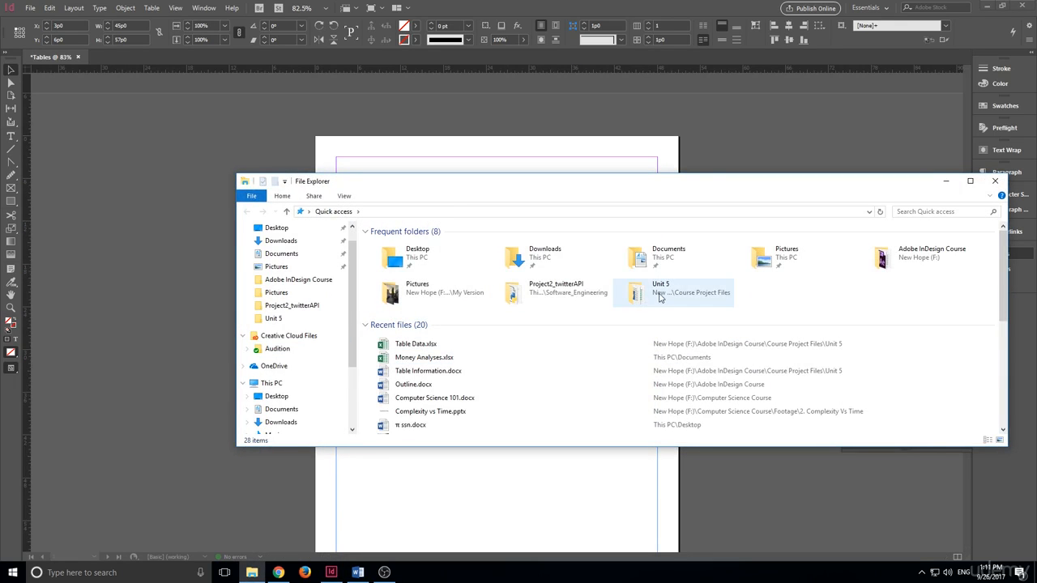
scroll(291, 389, down, 3)
click(289, 396)
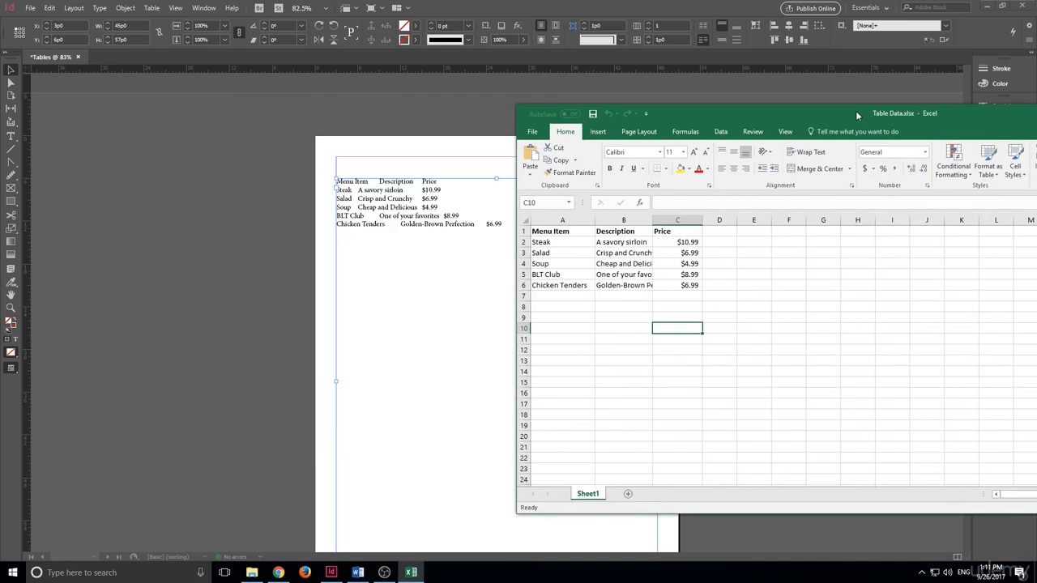
drag(856, 110, 874, 126)
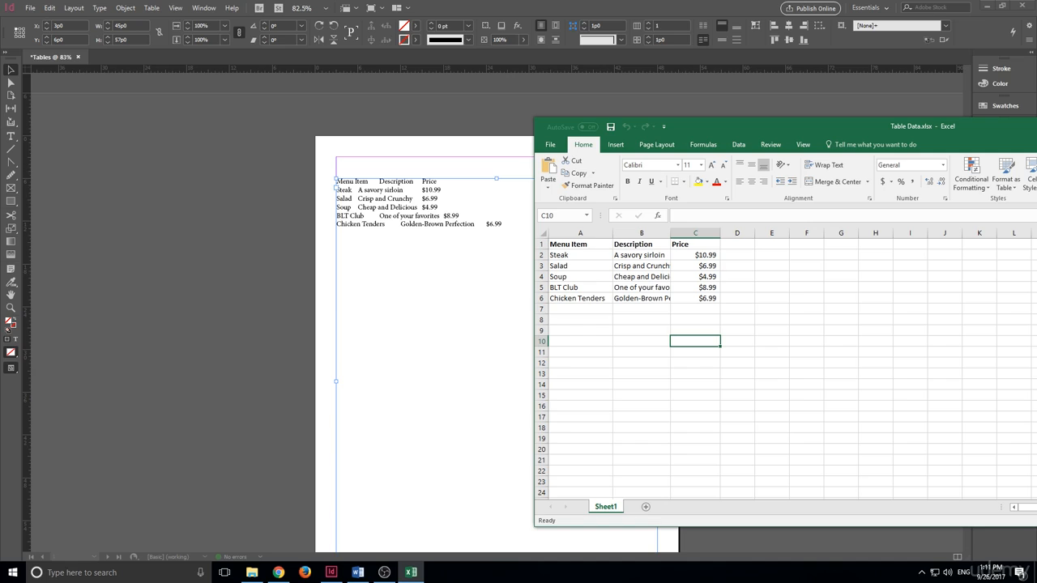
click(239, 236)
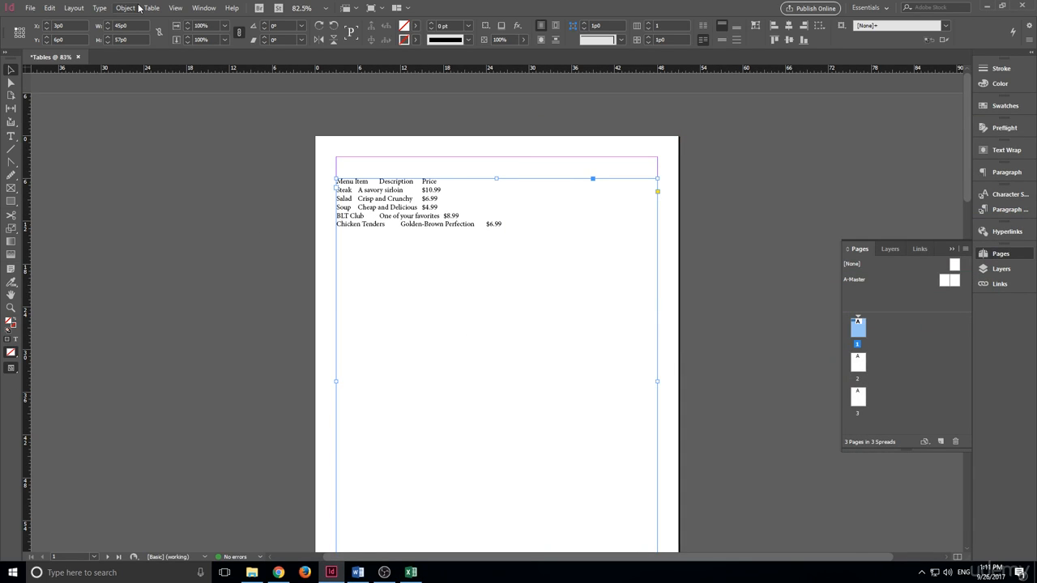
Step: Select all the placed menu text, review the Convert Text to Table separator settings, and cancel without converting
click(150, 9)
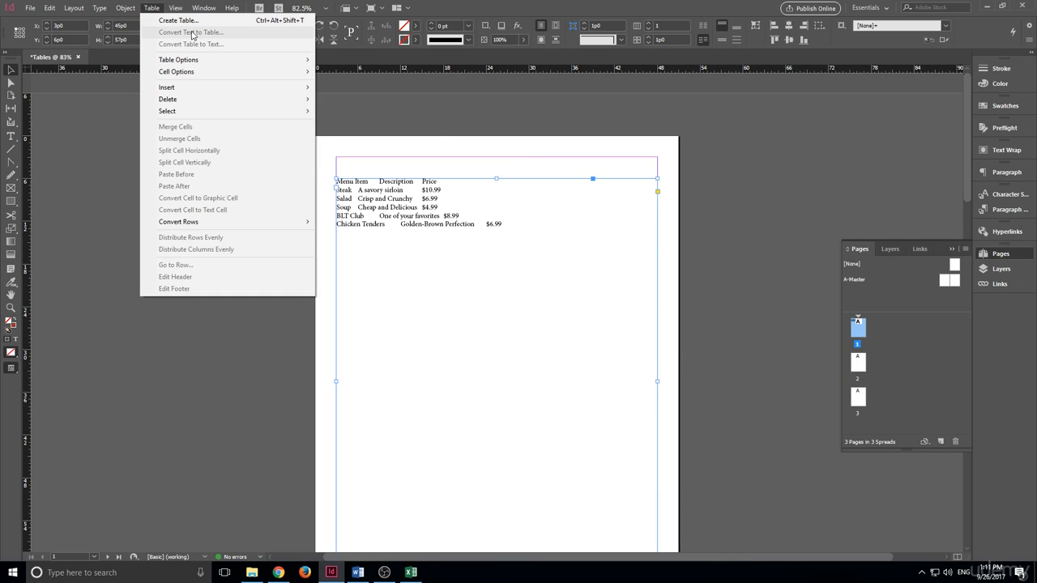
drag(429, 230, 434, 247)
double_click(428, 235)
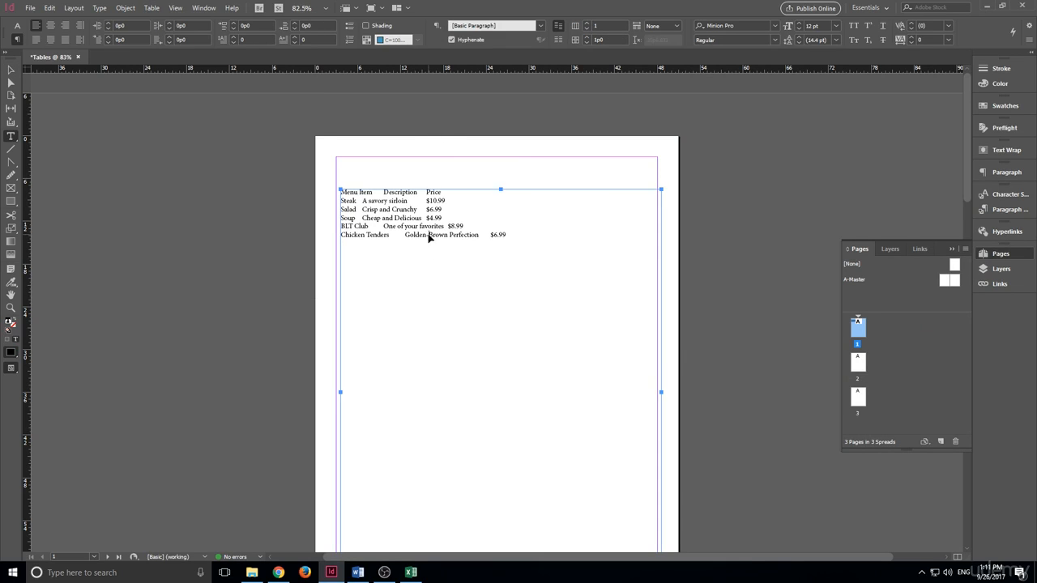
key(ctrl+a)
click(152, 9)
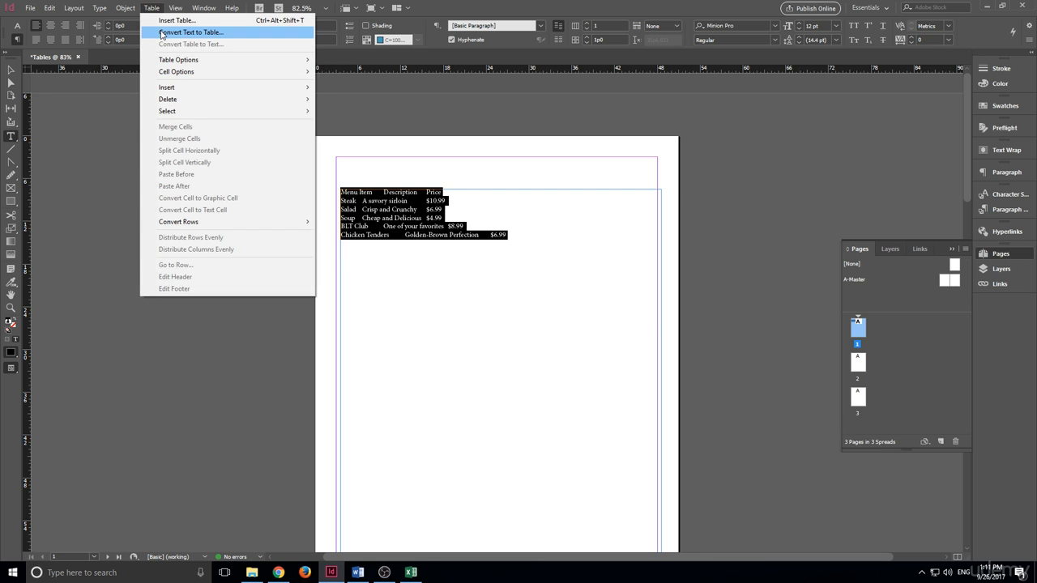
click(161, 34)
drag(485, 242, 494, 261)
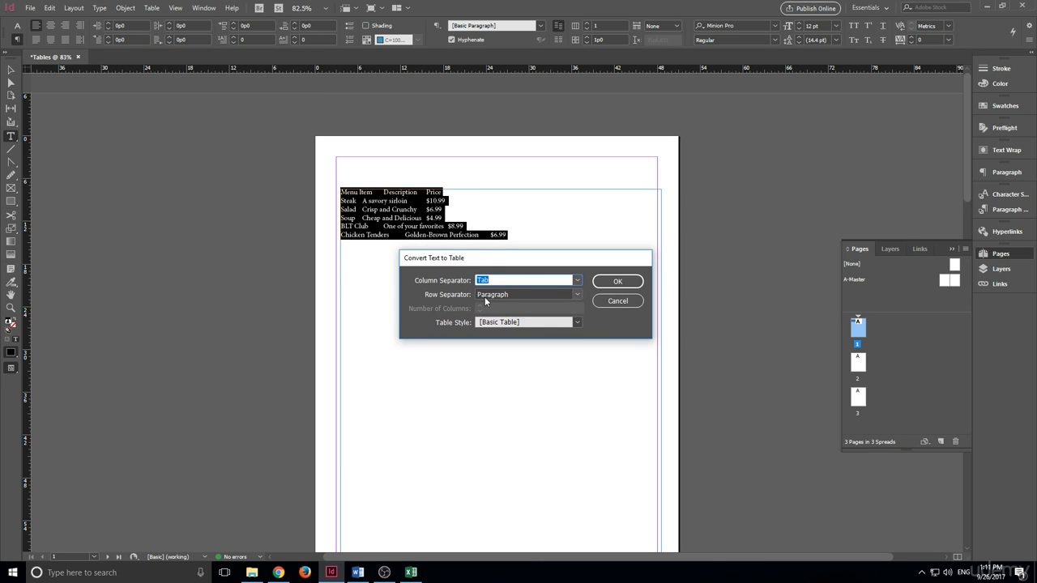
click(615, 301)
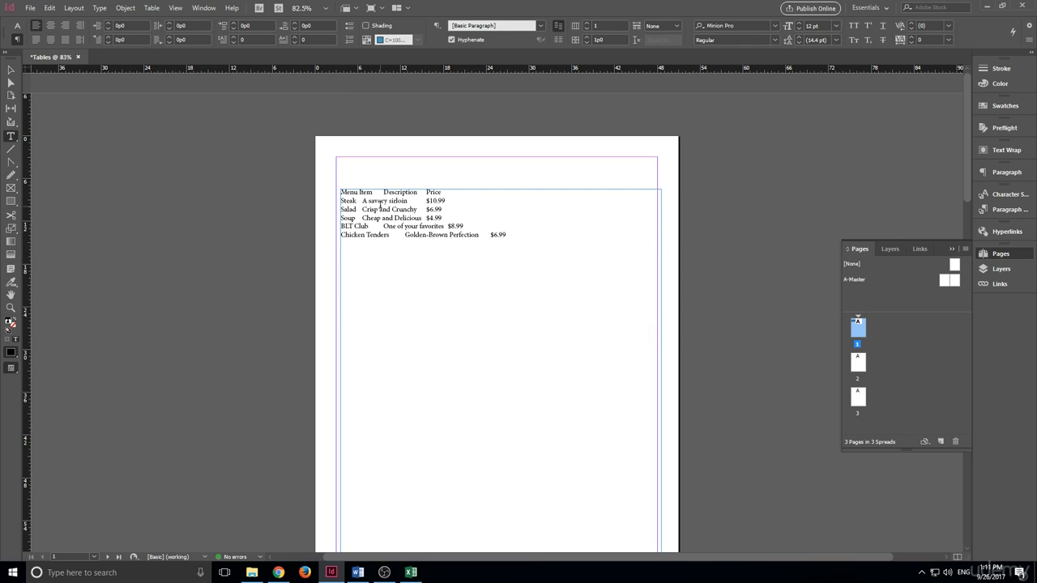
Step: Show the hidden characters in the placed menu text
key(Tab)
key(BackSpace)
click(447, 200)
click(100, 7)
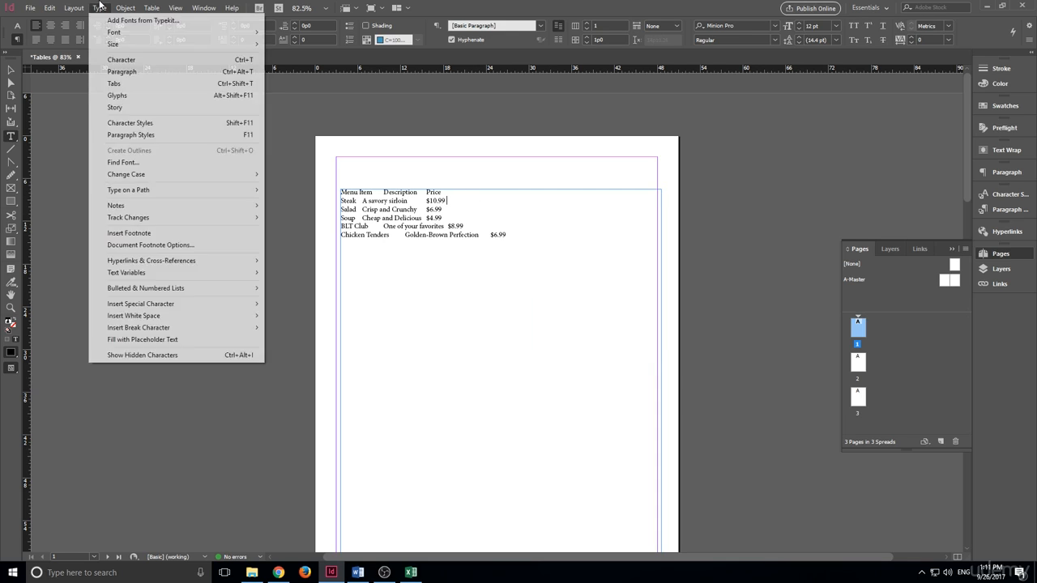
click(133, 358)
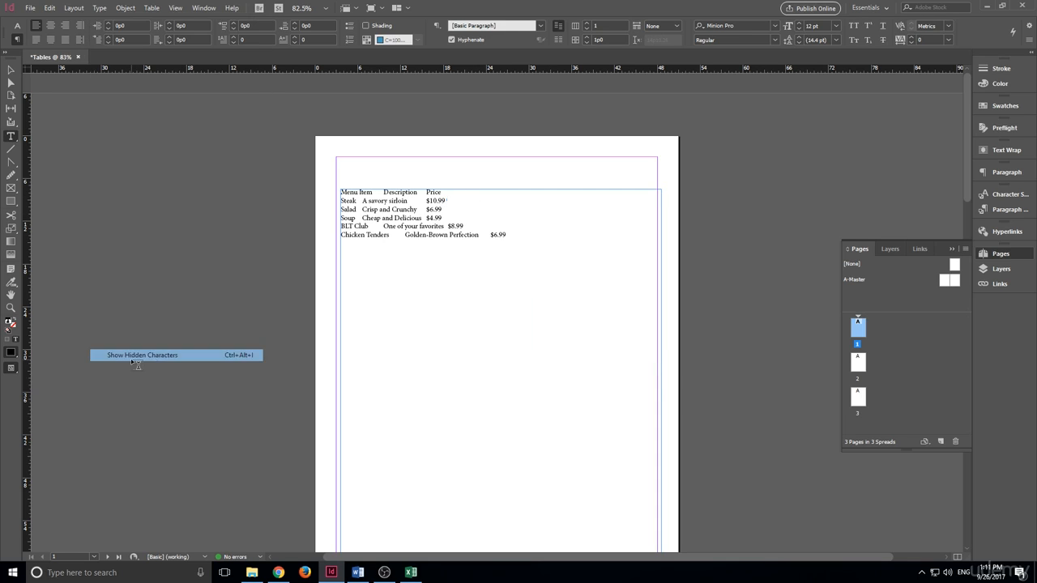
Step: Examine the tab marks between the columns and the paragraph marks ending the rows in the placed menu text
scroll(386, 158, up, 4)
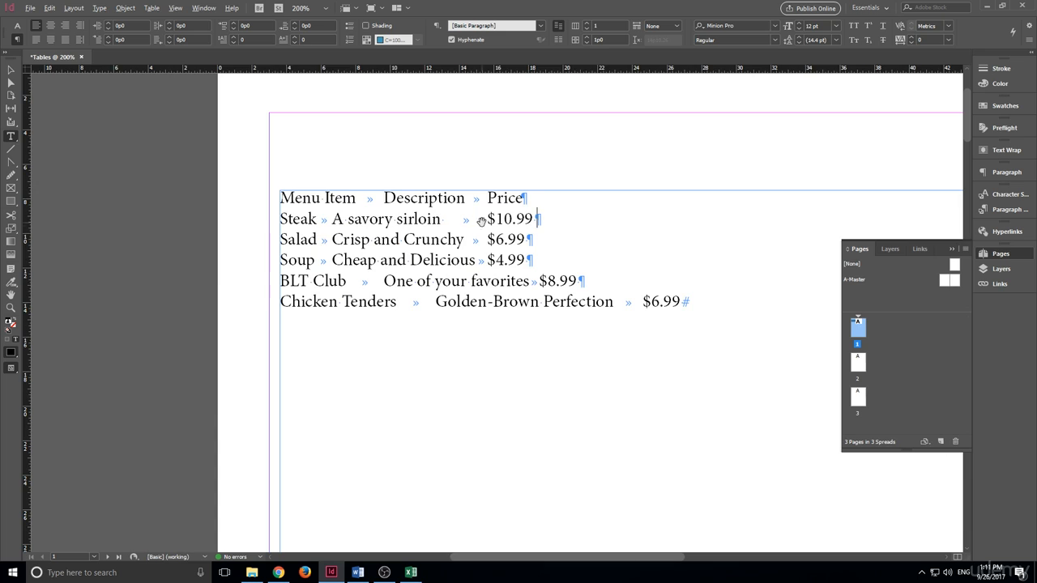
scroll(481, 221, up, 1)
drag(295, 186, 333, 186)
drag(470, 188, 485, 188)
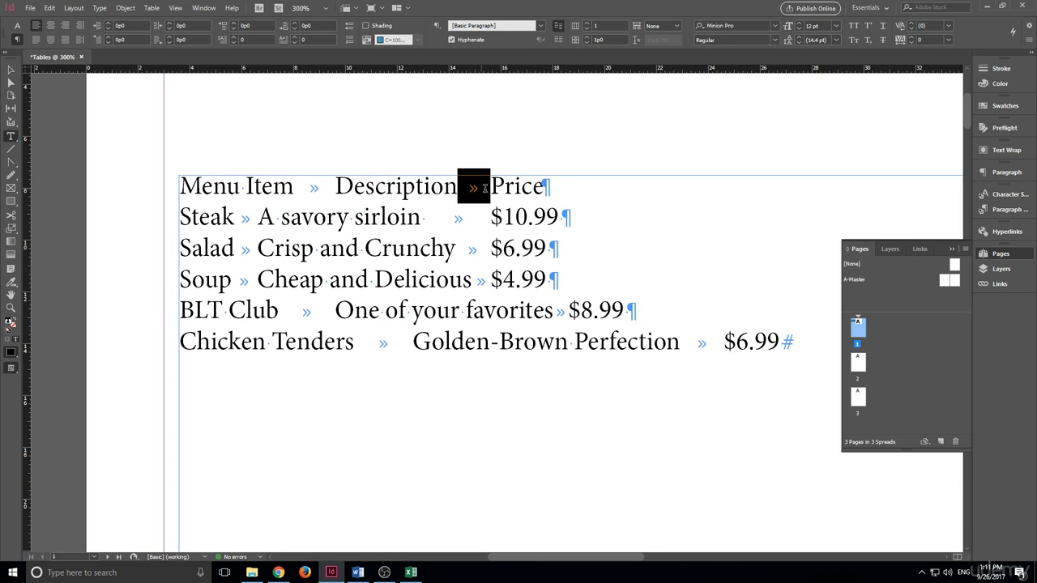
drag(309, 180, 317, 182)
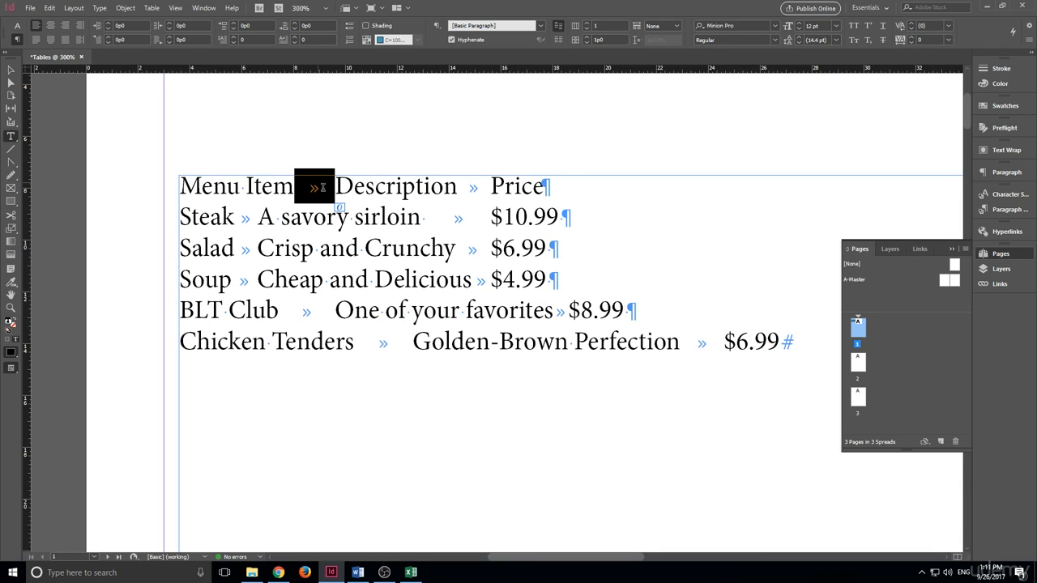
click(349, 217)
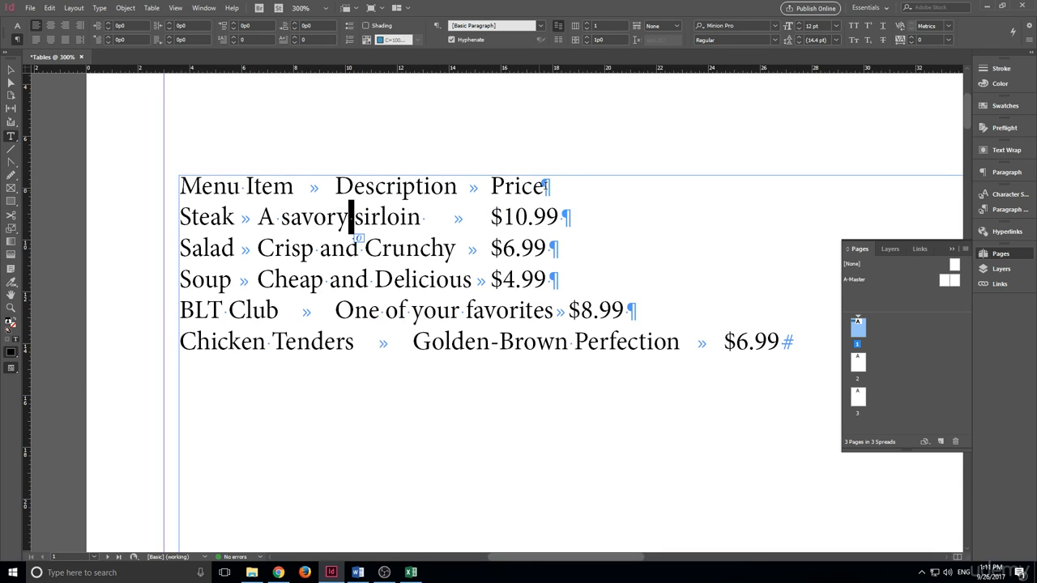
click(547, 187)
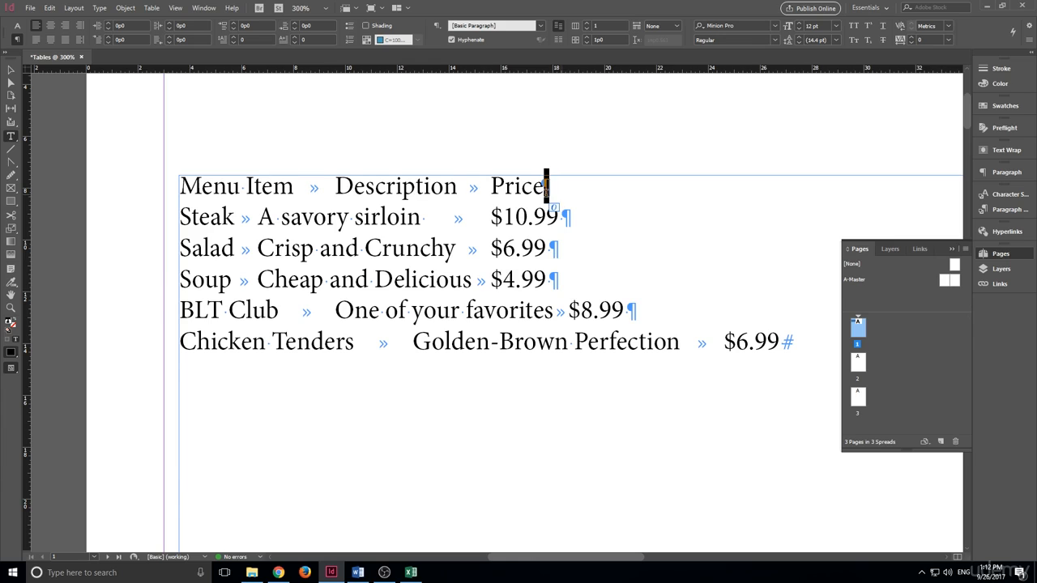
click(471, 218)
Step: Convert all the menu text to a table with Tab as column separator, Paragraph as row separator and the [Basic Table] style
key(ctrl+a)
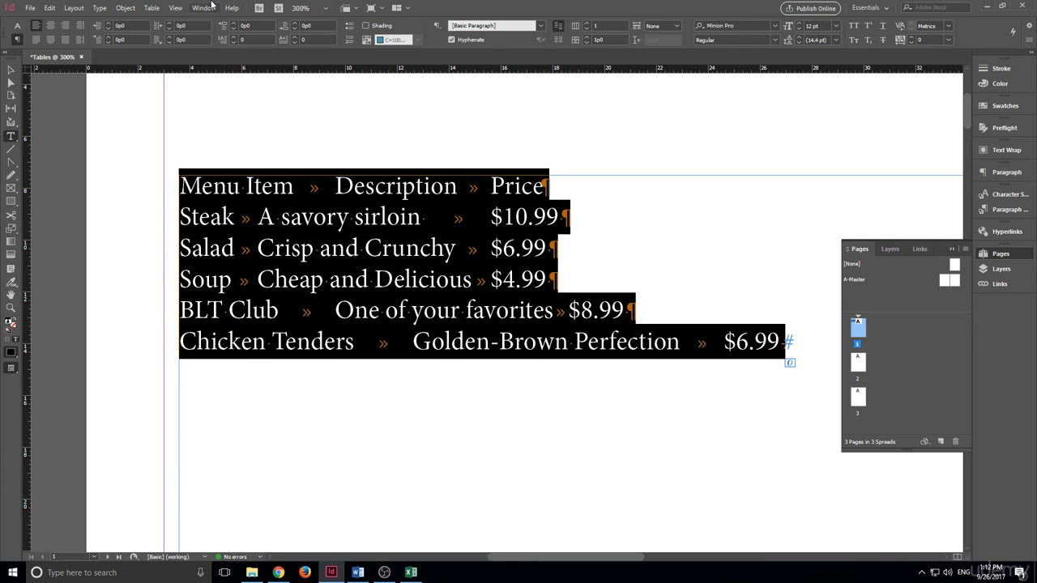
click(153, 8)
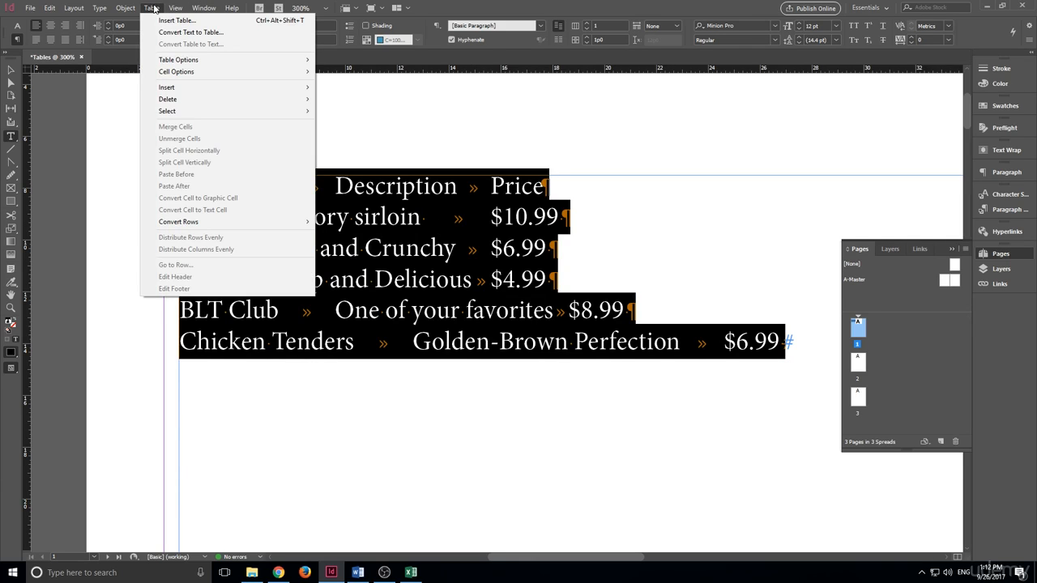
click(191, 33)
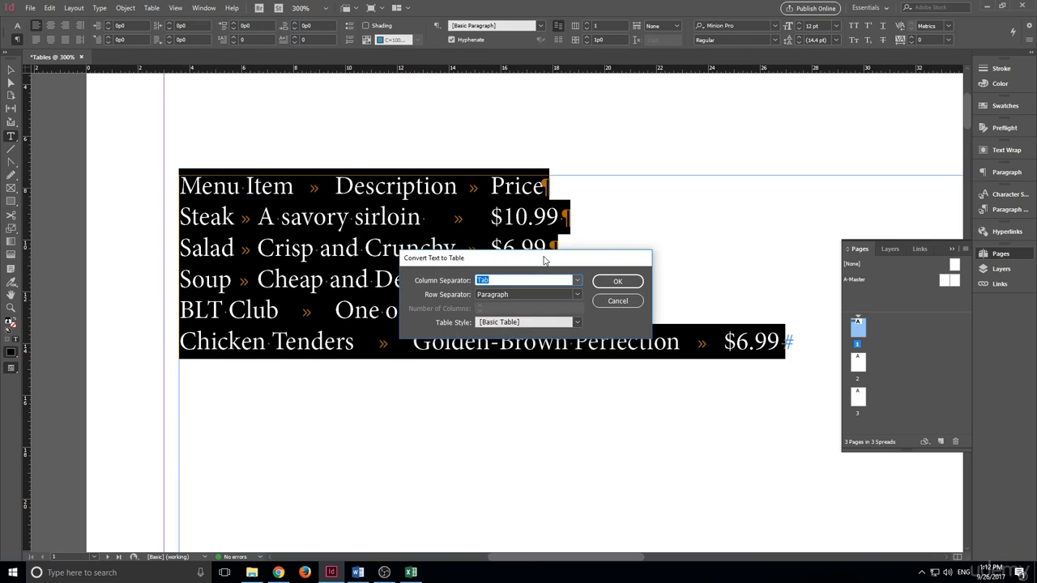
drag(544, 260, 762, 109)
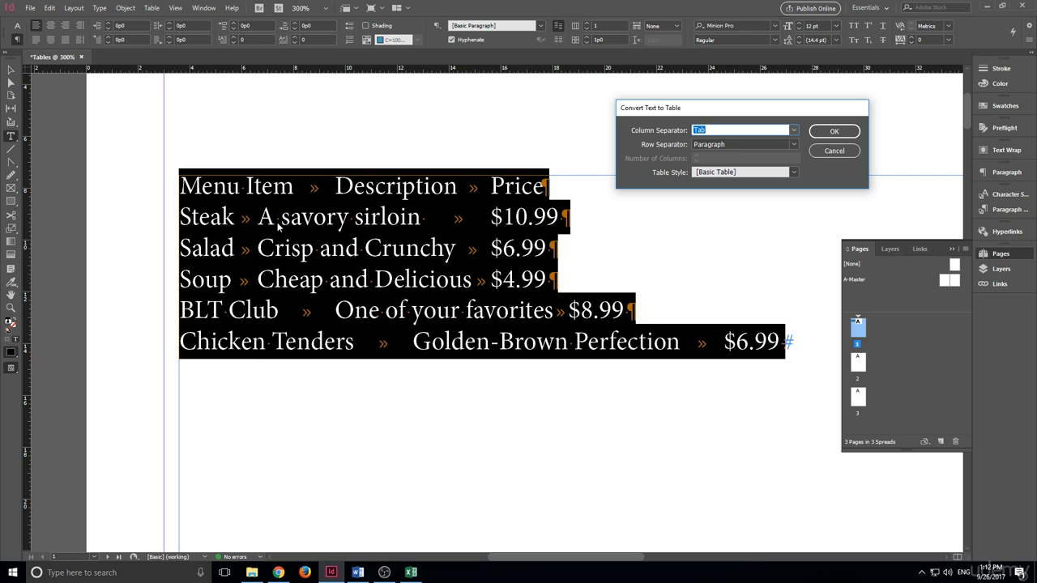
click(793, 131)
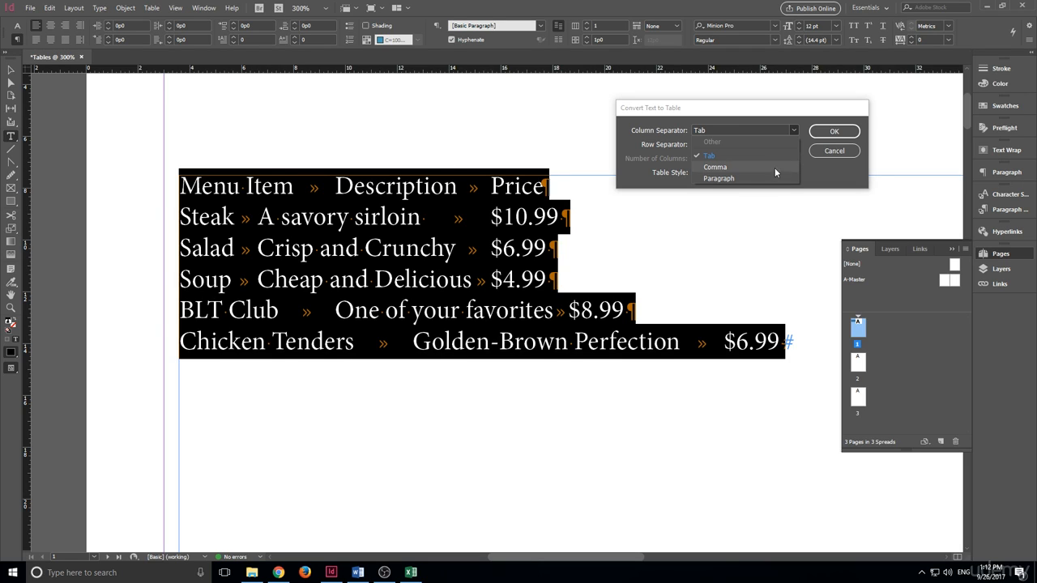
click(770, 128)
key(Tab)
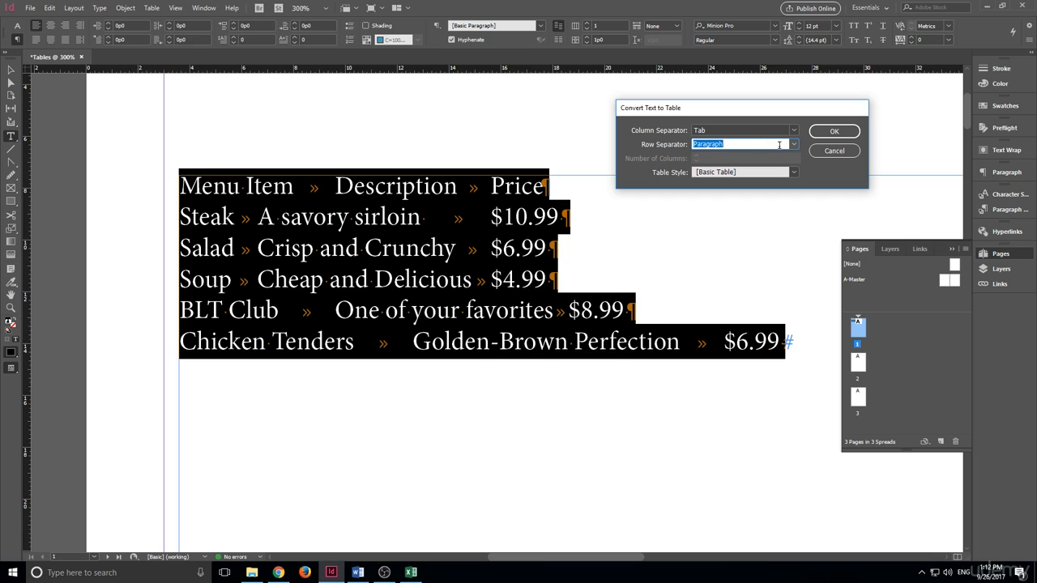
click(794, 144)
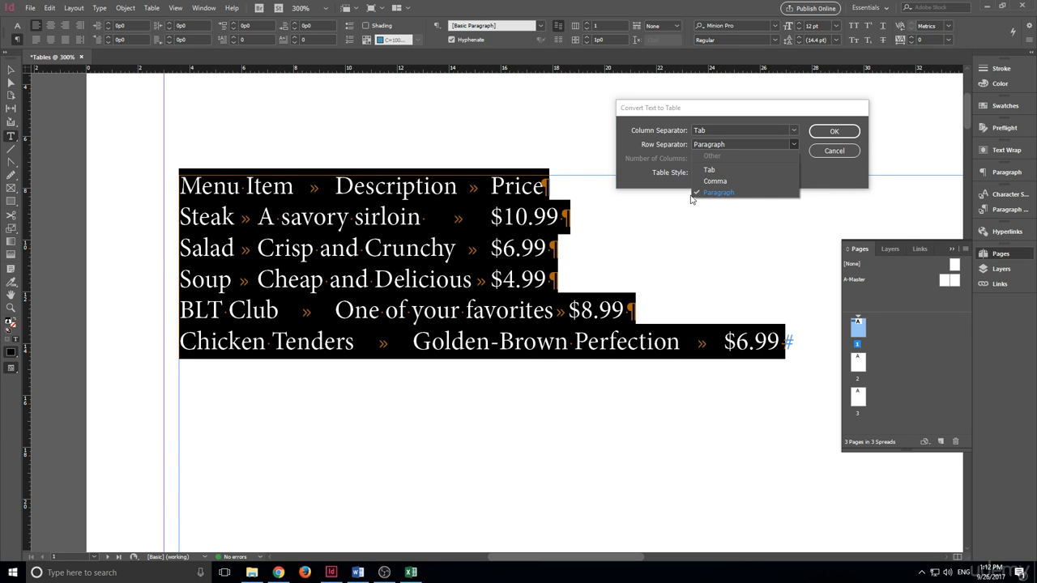
click(825, 176)
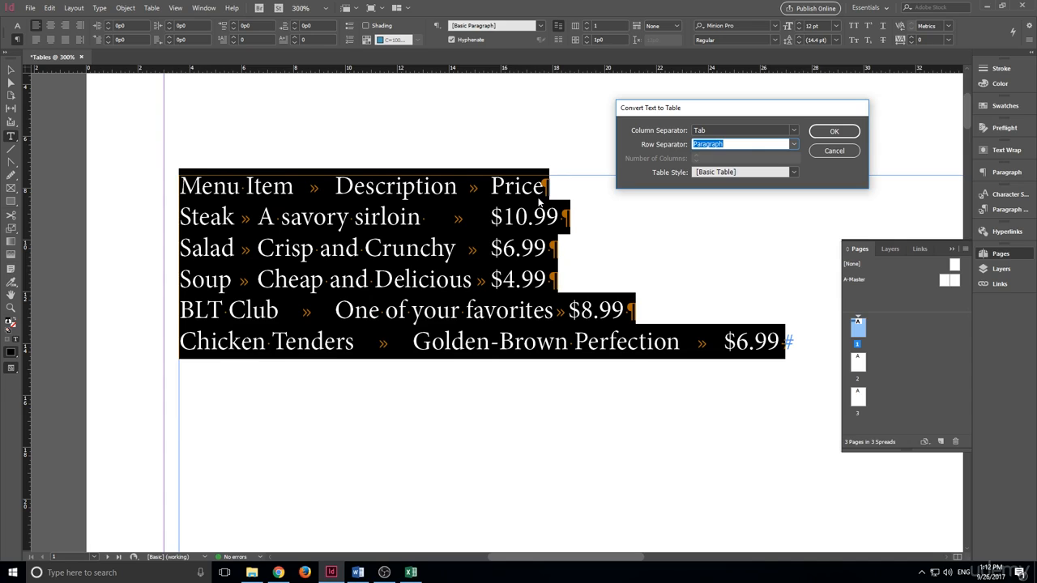
click(835, 132)
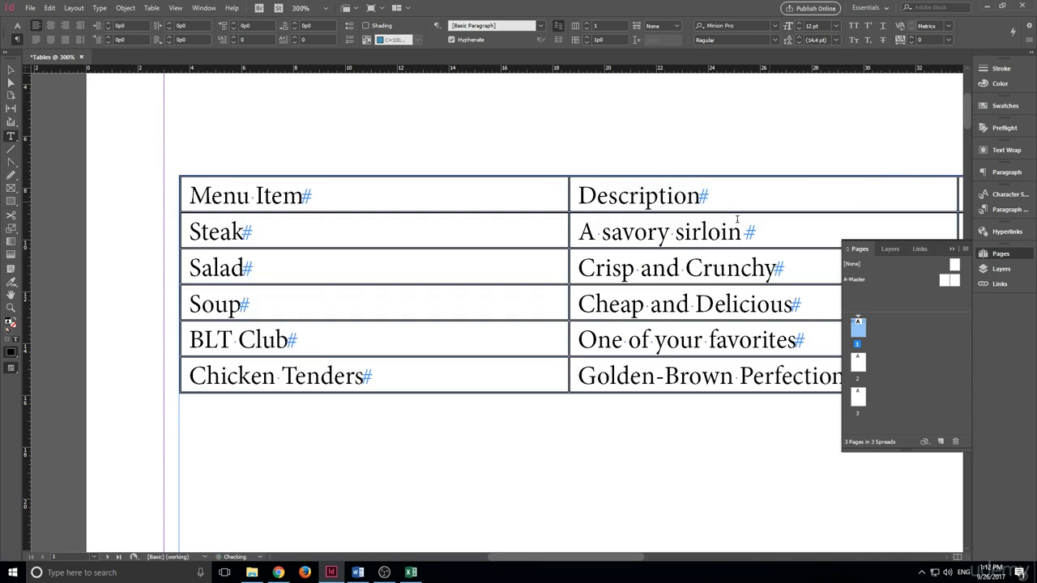
Step: Compare the converted table with the cells of Table Data.xlsx in Excel, and return to InDesign
scroll(670, 251, down, 5)
key(ctrl+equal)
key(ctrl+equal)
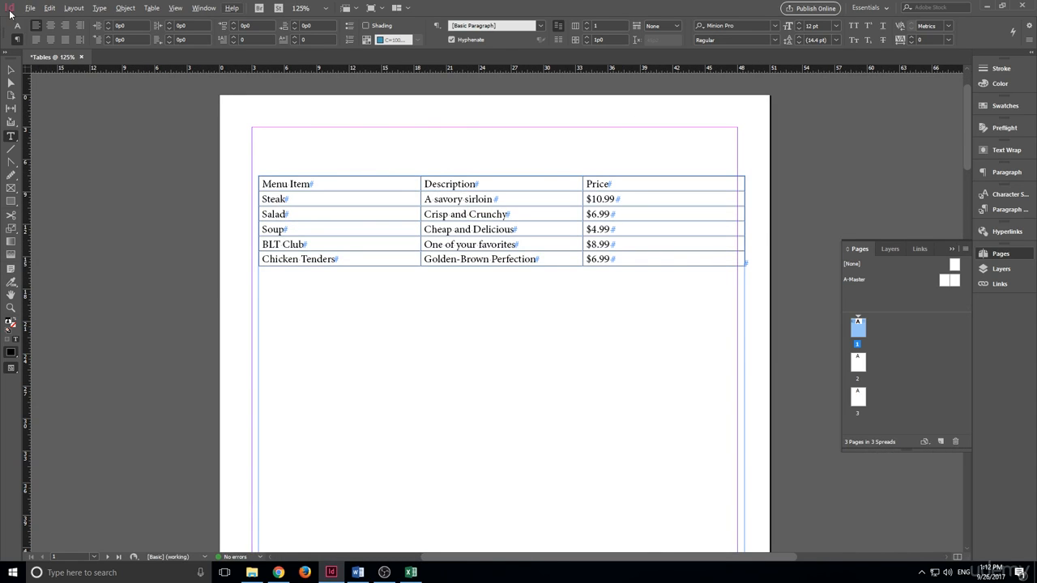
key(Escape)
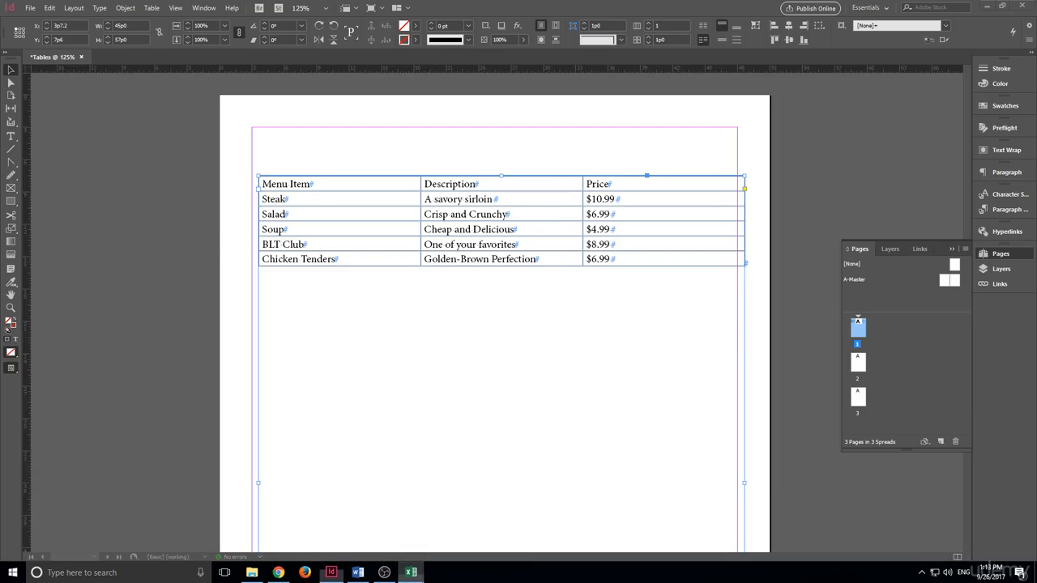
click(412, 572)
click(418, 575)
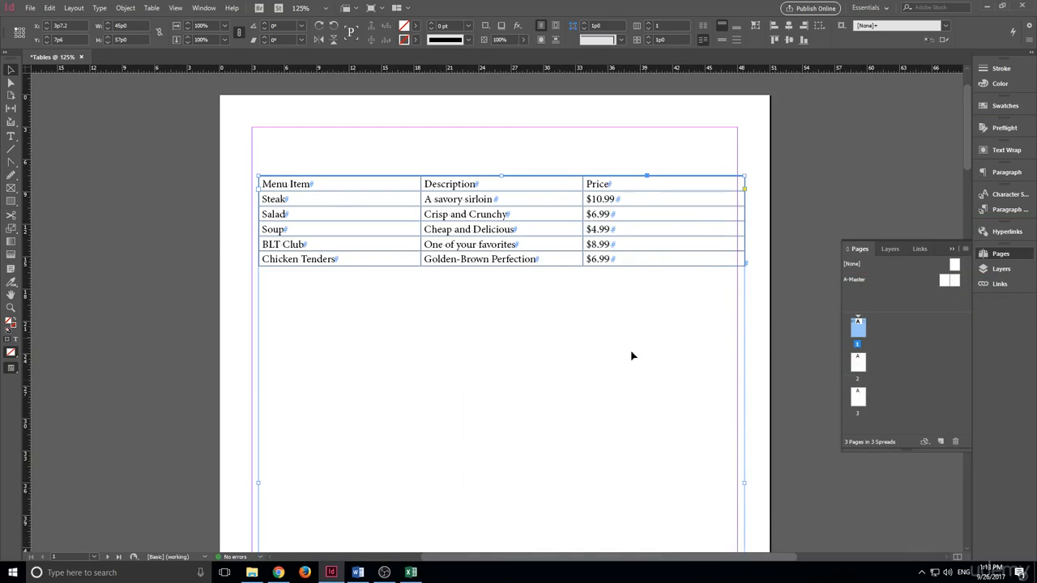
click(412, 572)
click(653, 266)
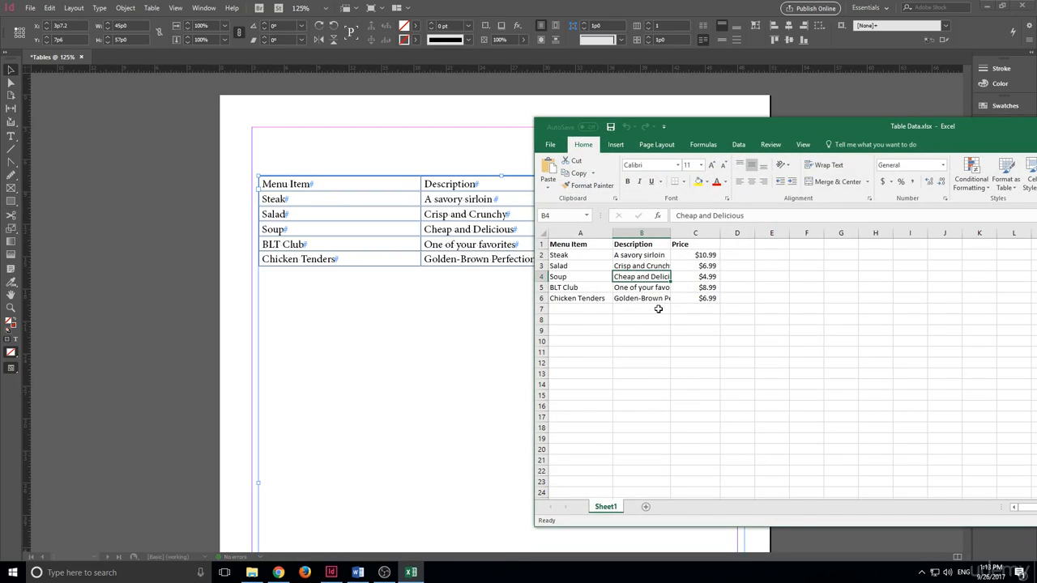
click(644, 252)
click(624, 263)
click(571, 276)
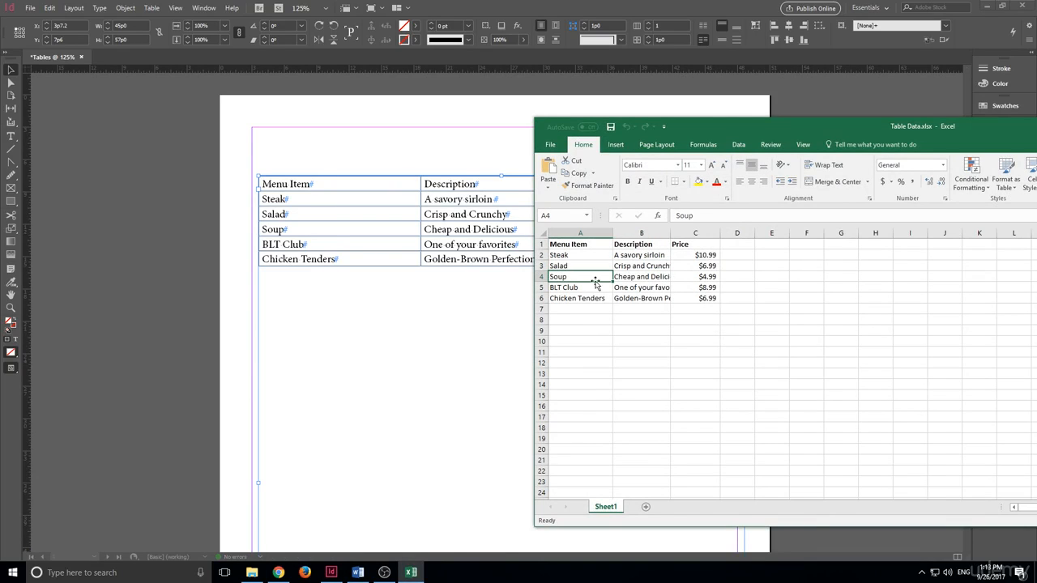
click(684, 267)
click(688, 256)
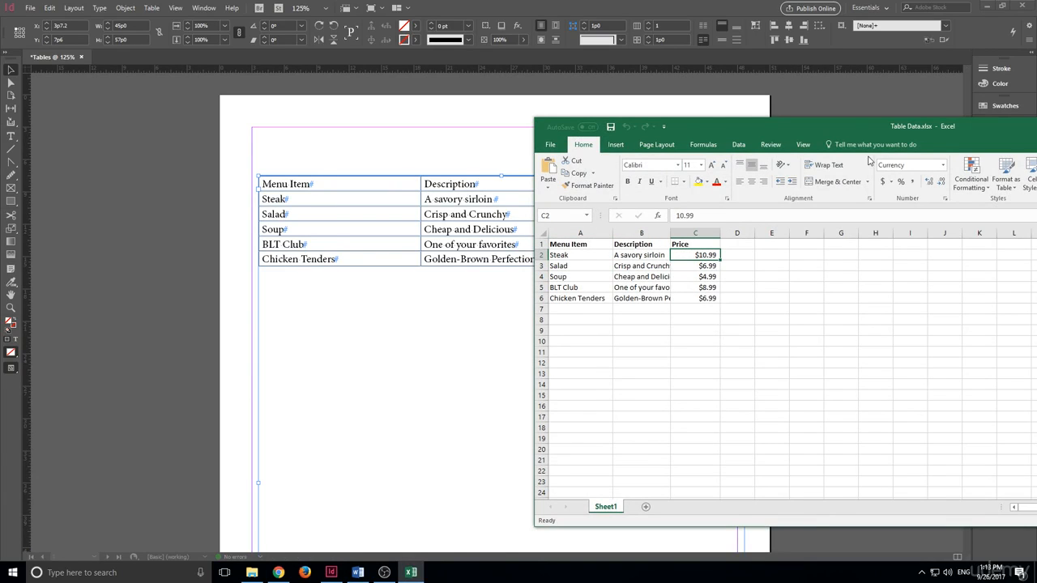
drag(877, 136, 833, 150)
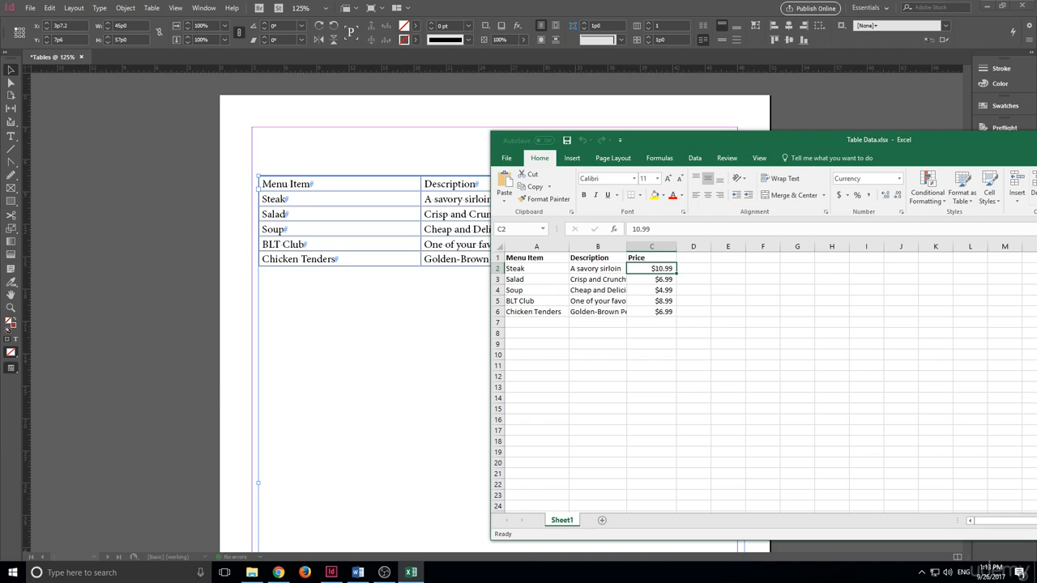
key(super+Down)
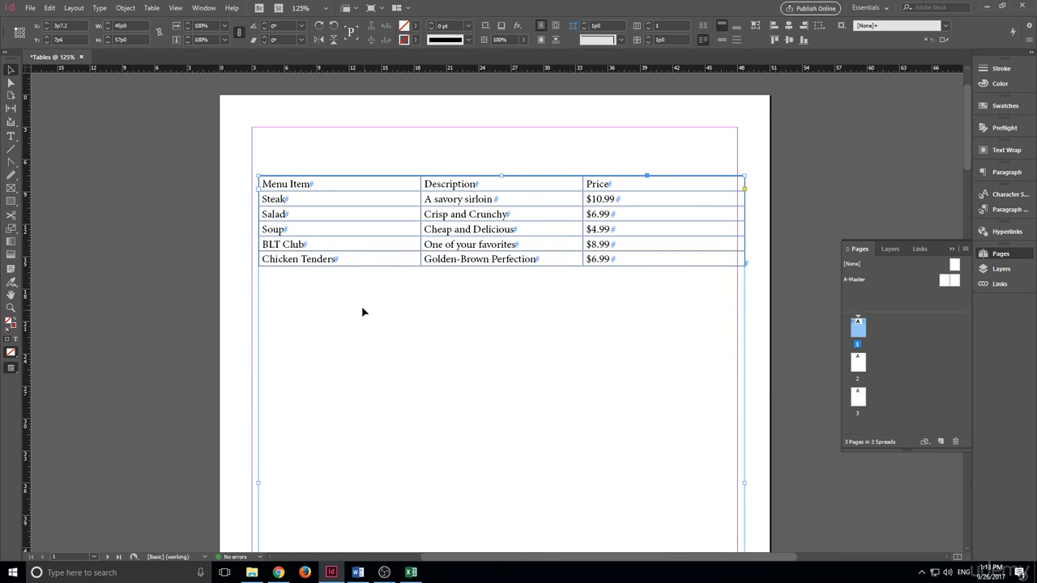
click(410, 572)
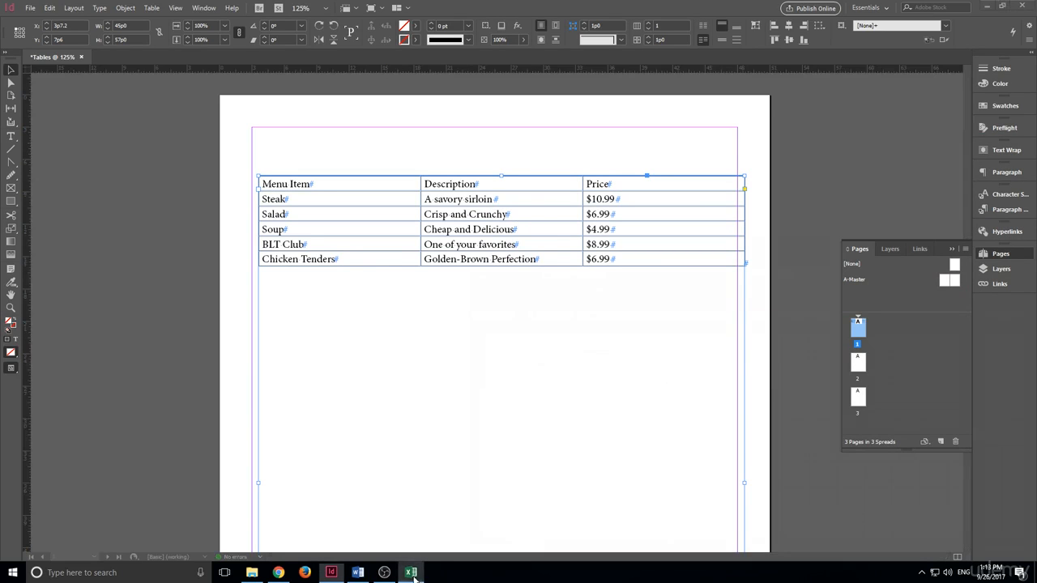
click(476, 228)
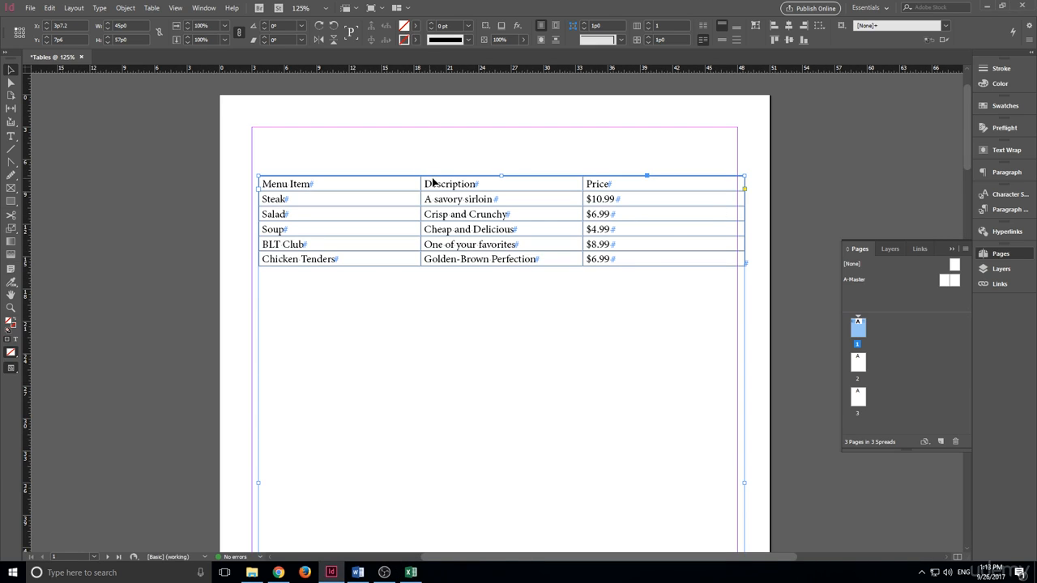
Step: Delete the text frame holding the converted menu table from page 1
key(Delete)
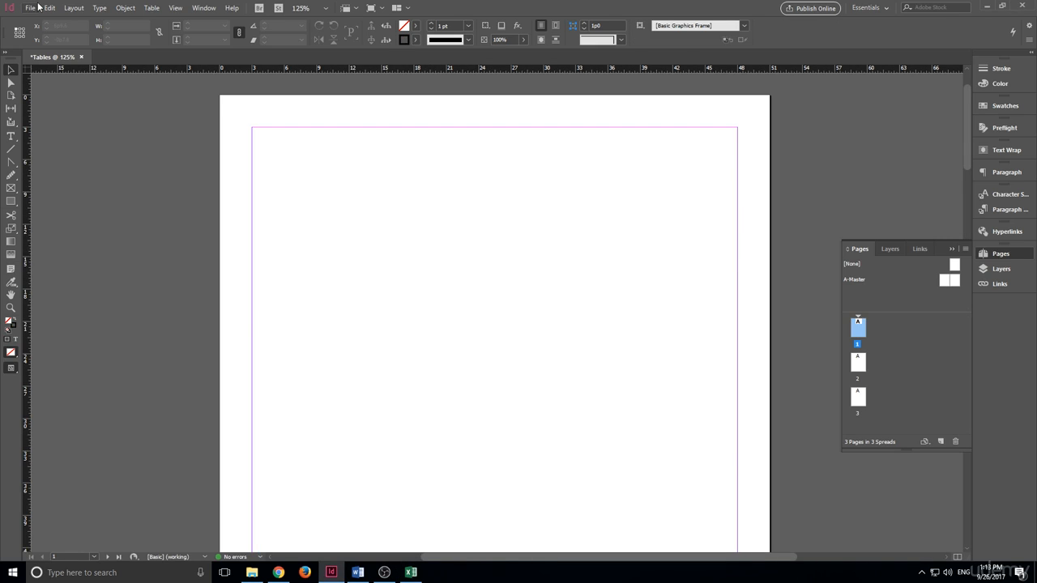
click(31, 7)
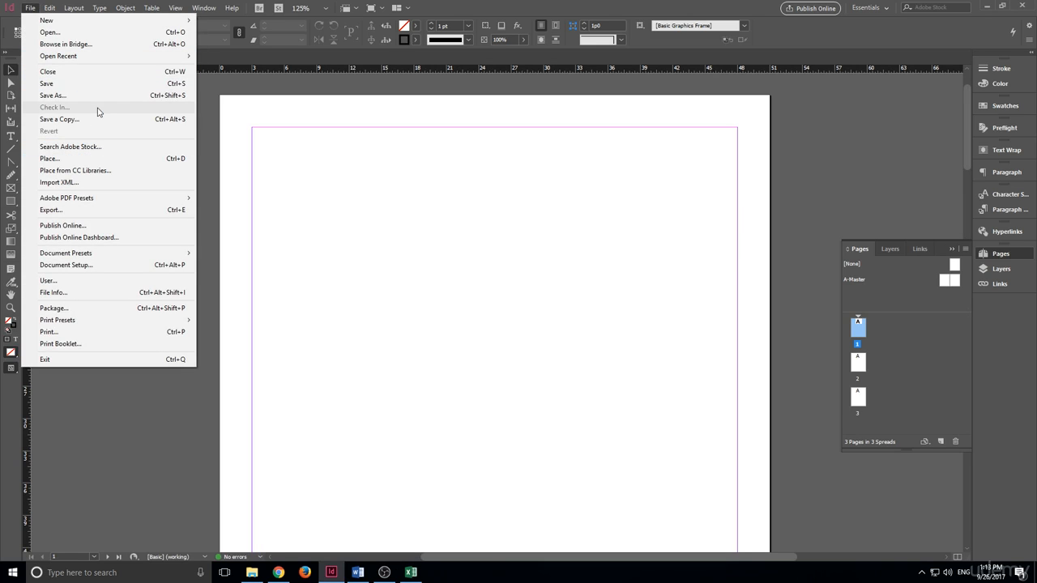
Step: Open Table Information.docx from the Unit 5 folder in Word and close the File Explorer window
click(252, 573)
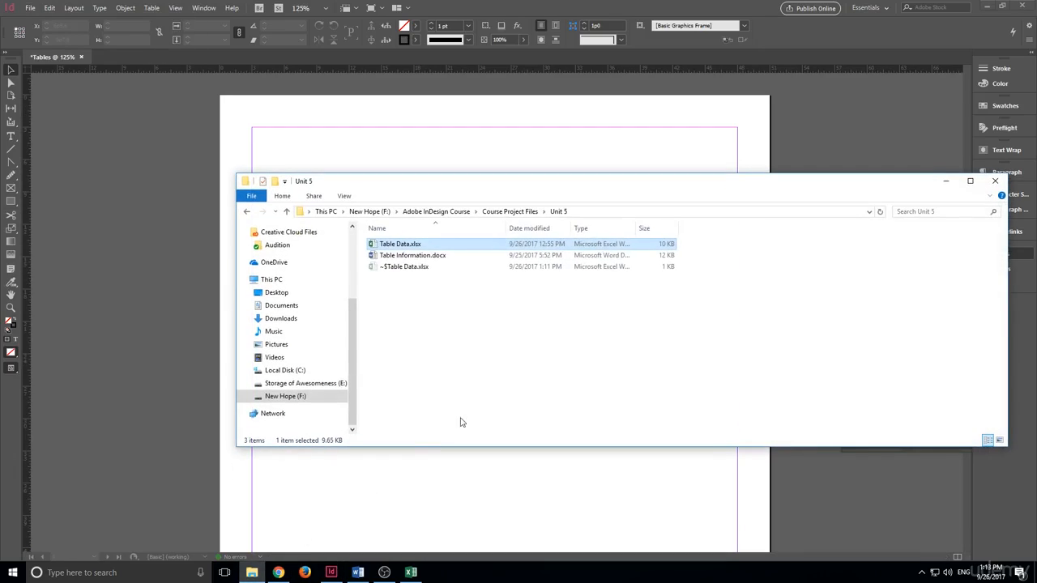
double_click(445, 256)
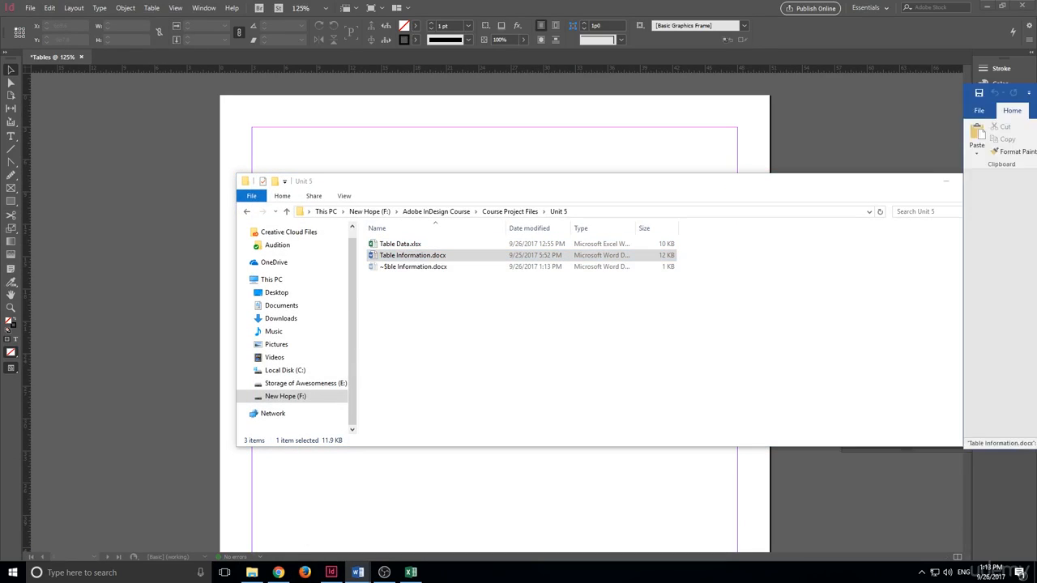
drag(628, 162, 630, 152)
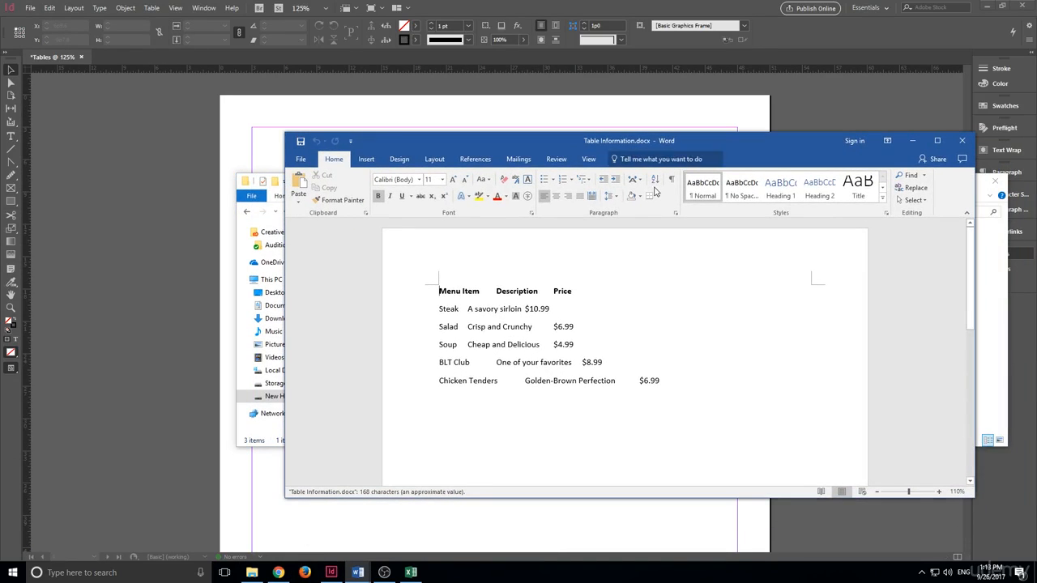
click(259, 171)
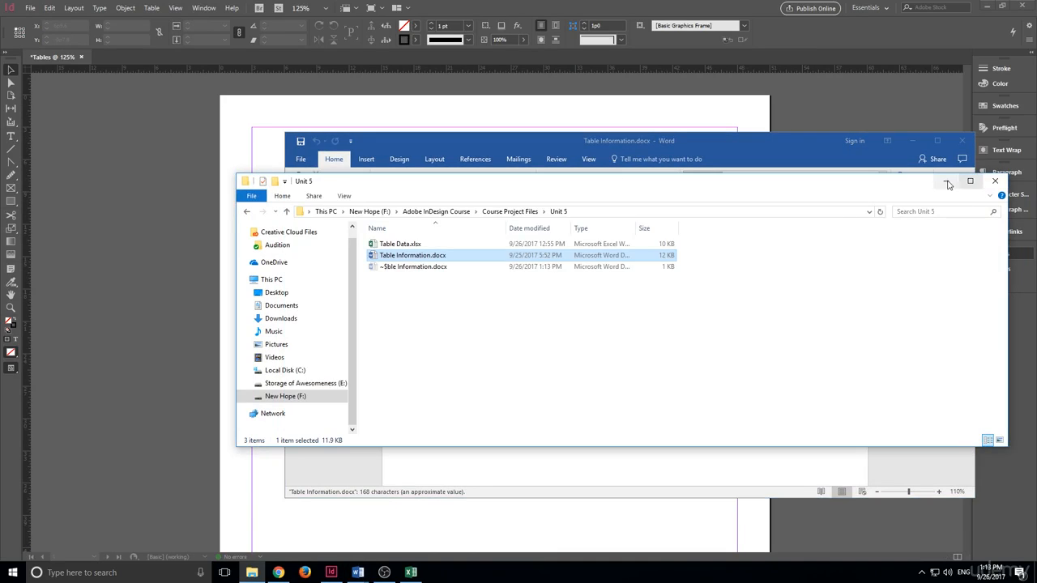
click(998, 176)
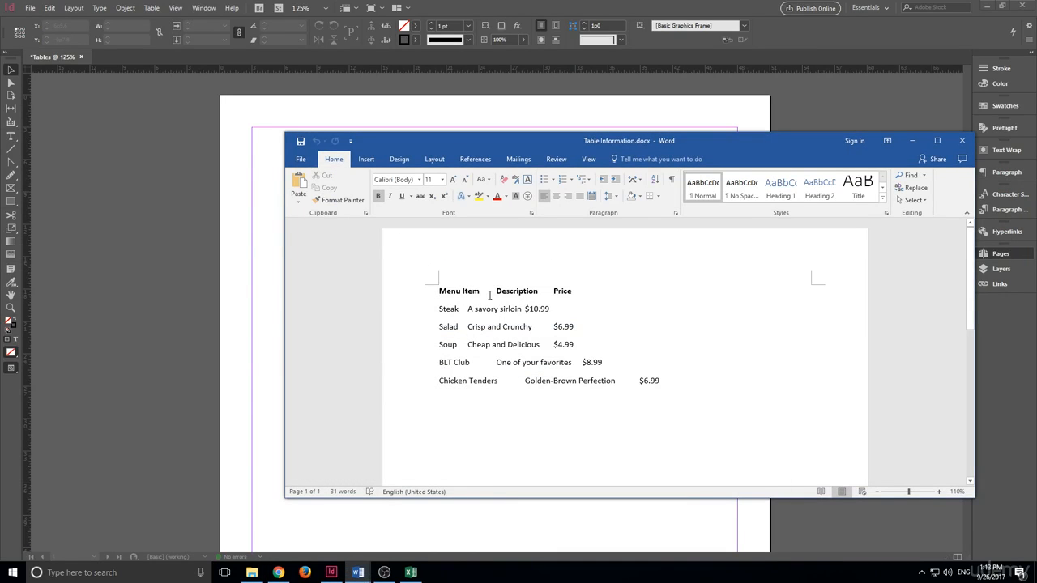
Step: Add a tab-separated line below Chicken Tenders reading "SwordFish", "A savory Fish" and "$18.99"
click(680, 390)
key(Return)
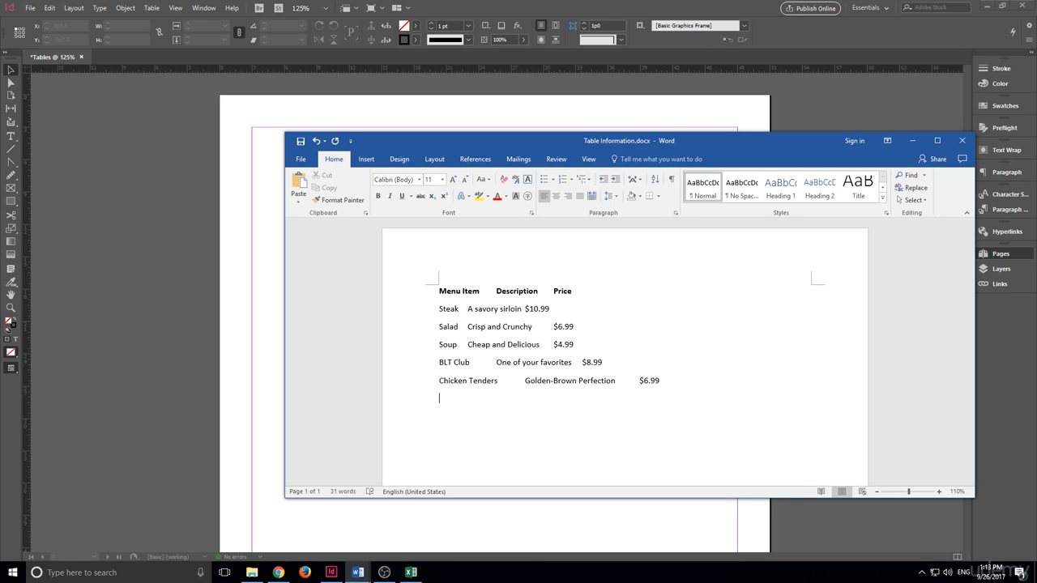
text(SwordFish)
key(Tab)
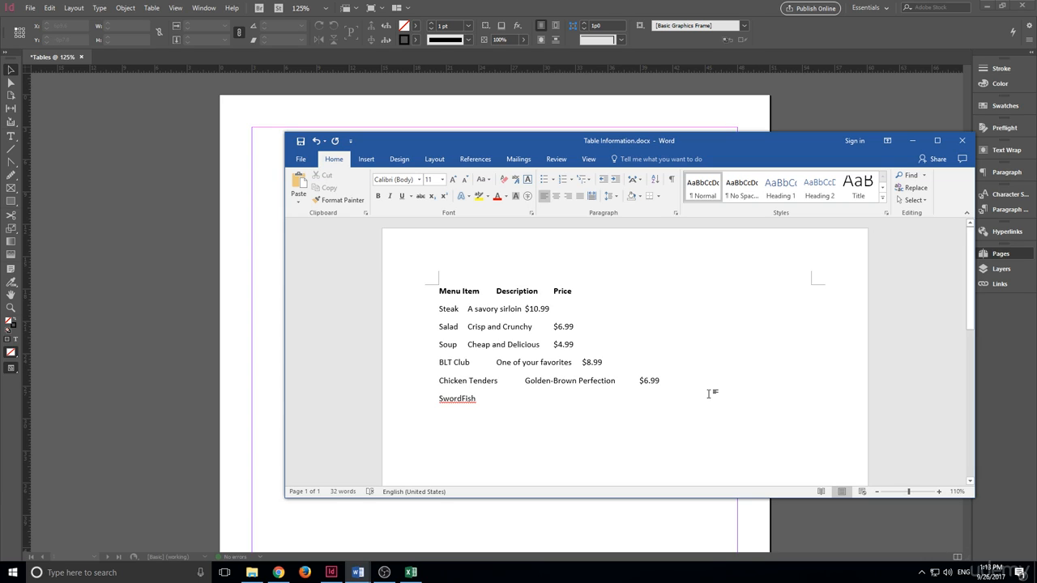
text(A savory Fish $)
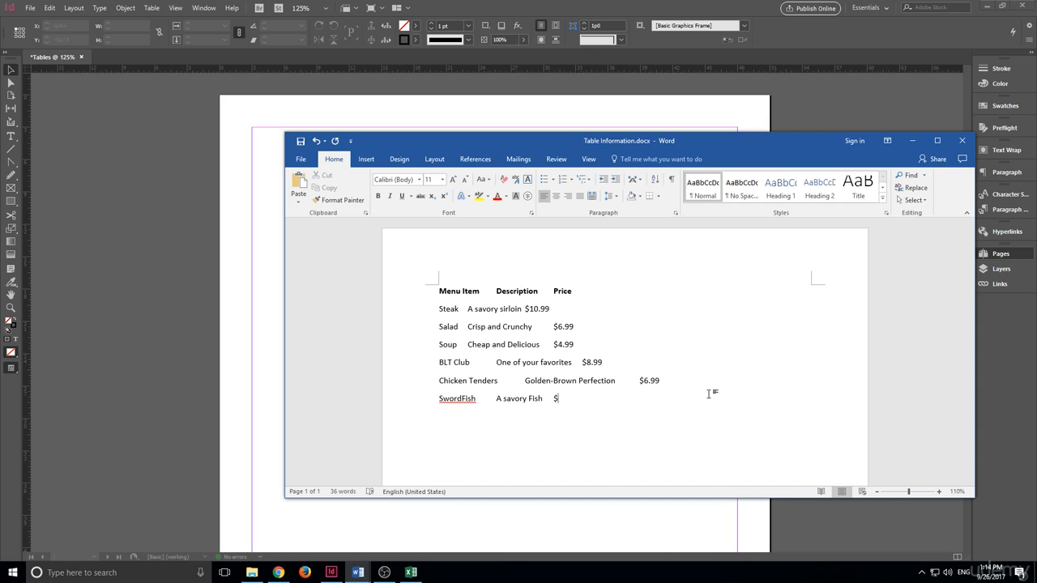
text(18.99)
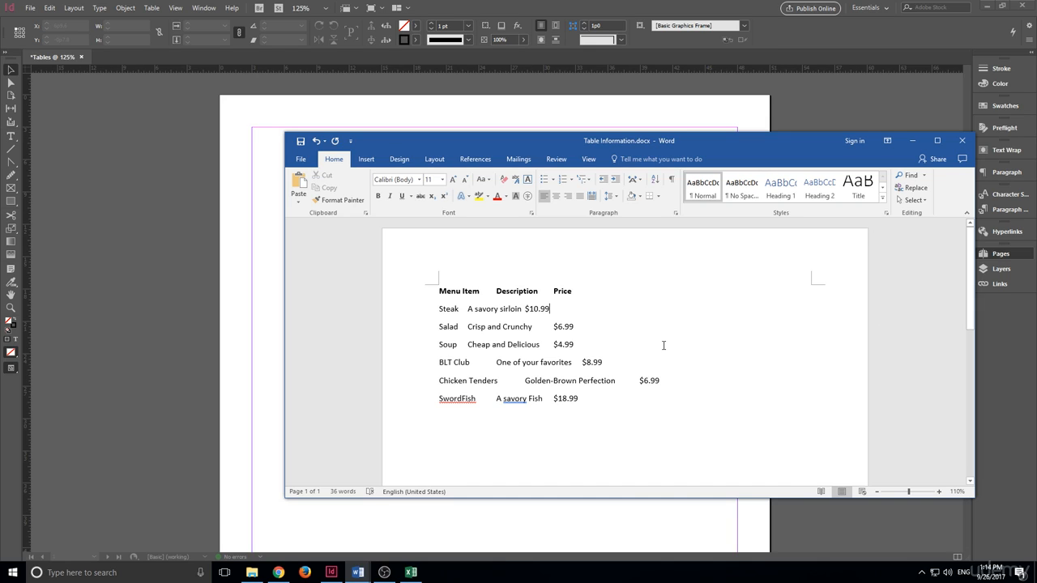
Step: Check the tab gaps between the SwordFish and Chicken Tenders entries in Table Information.docx, and return to InDesign
double_click(485, 398)
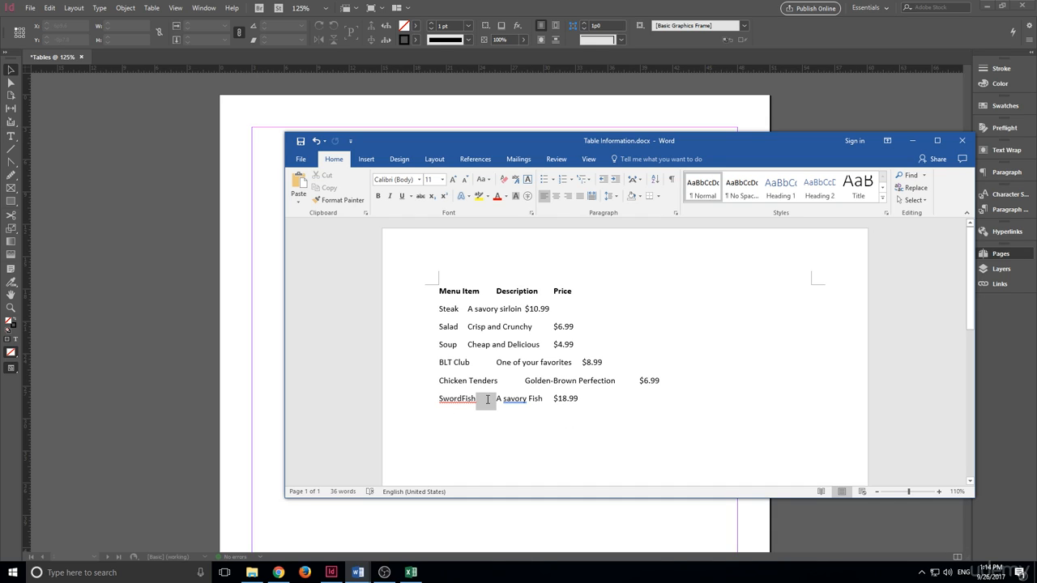
click(545, 398)
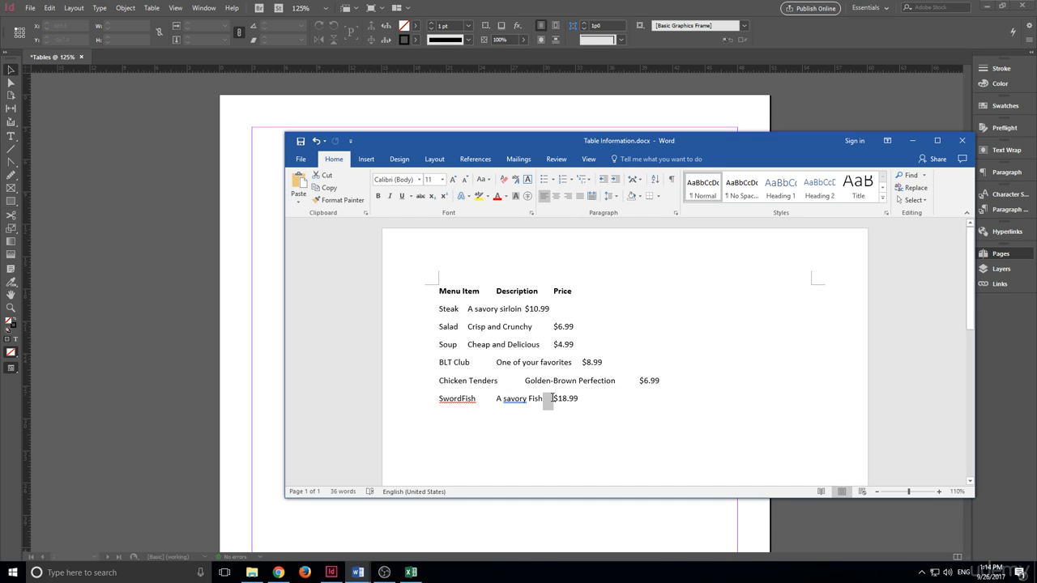
click(662, 380)
drag(662, 379, 672, 382)
click(953, 141)
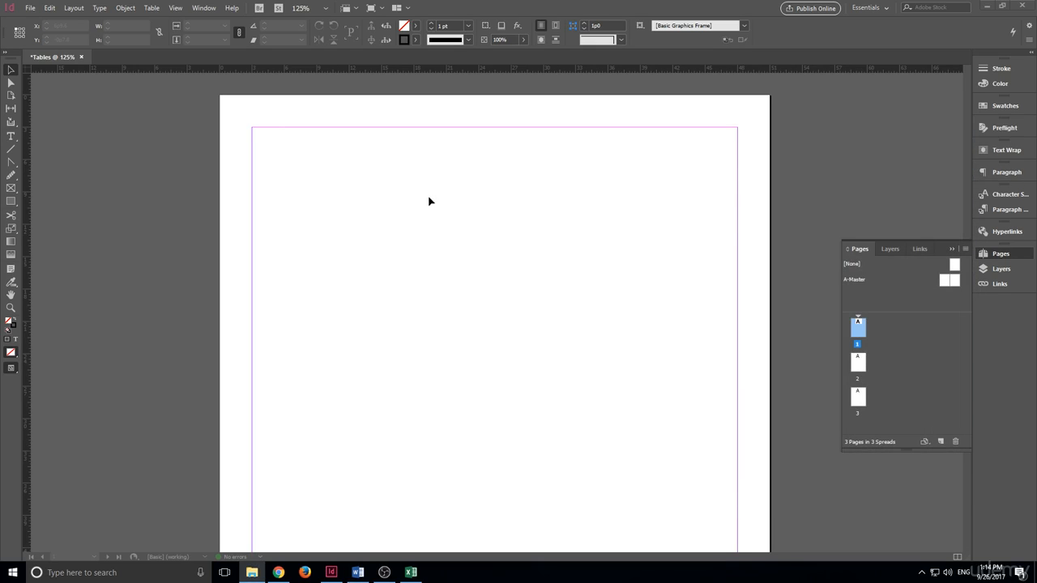
Step: Place Table Information.docx from the Unit 5 folder as a text frame near the upper margin of page 1
click(30, 8)
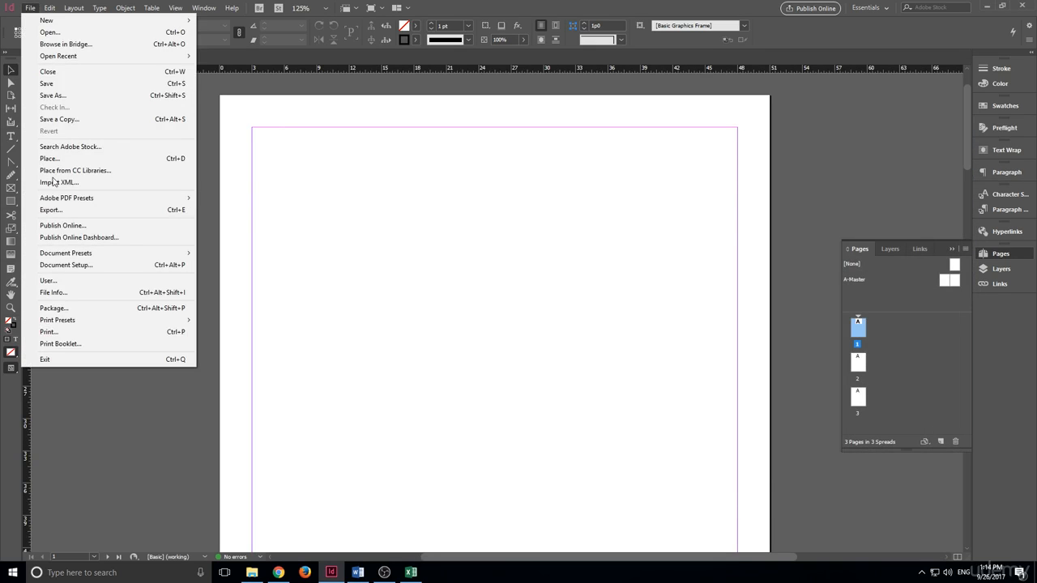
click(80, 162)
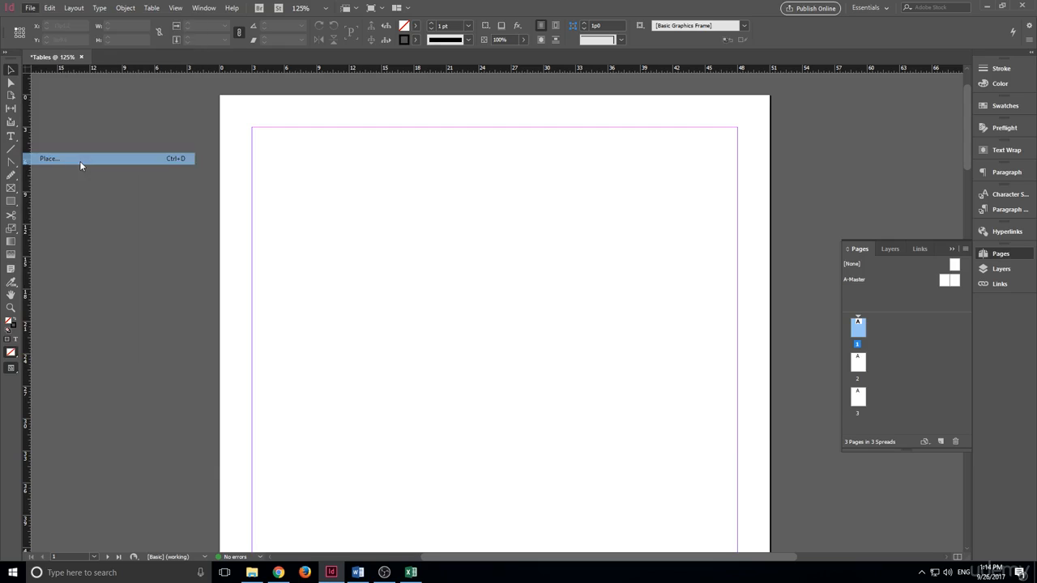
click(516, 230)
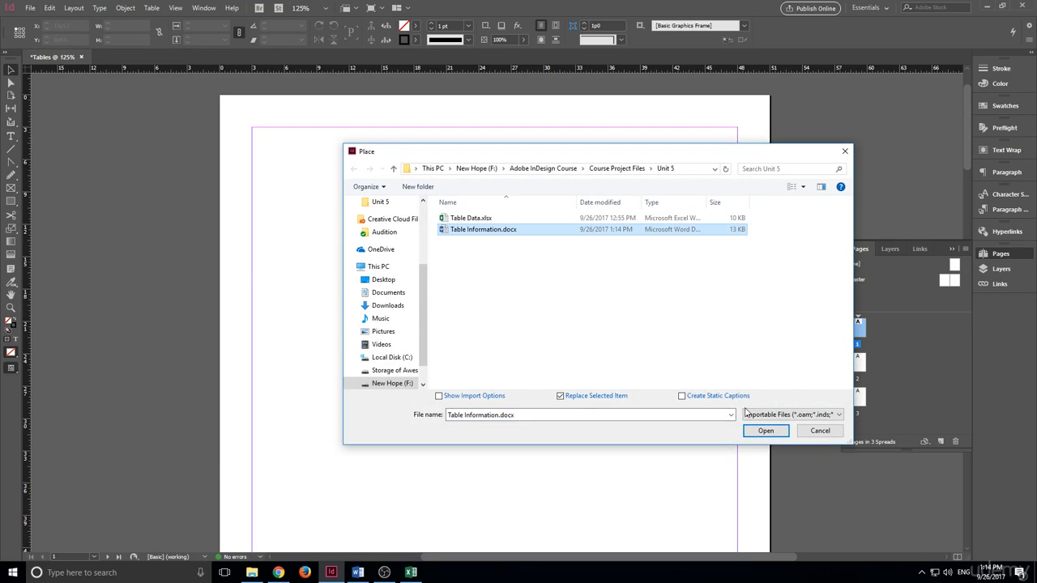
click(765, 430)
click(279, 163)
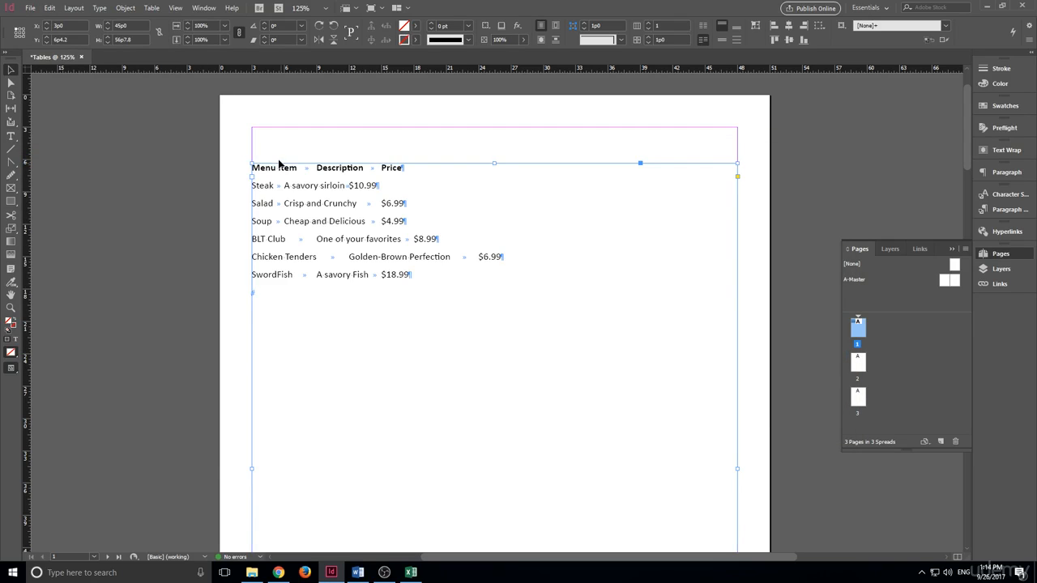
Step: Convert all of the placed menu text to a table with Tab column and Paragraph row separators, using the [Basic Table] style
double_click(437, 274)
key(ctrl+a)
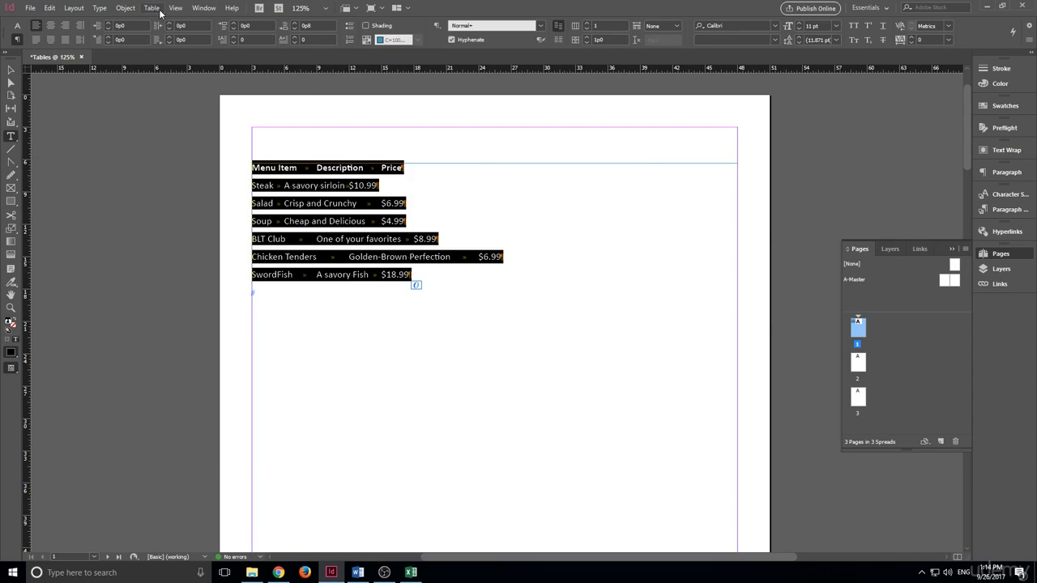
click(152, 8)
click(188, 30)
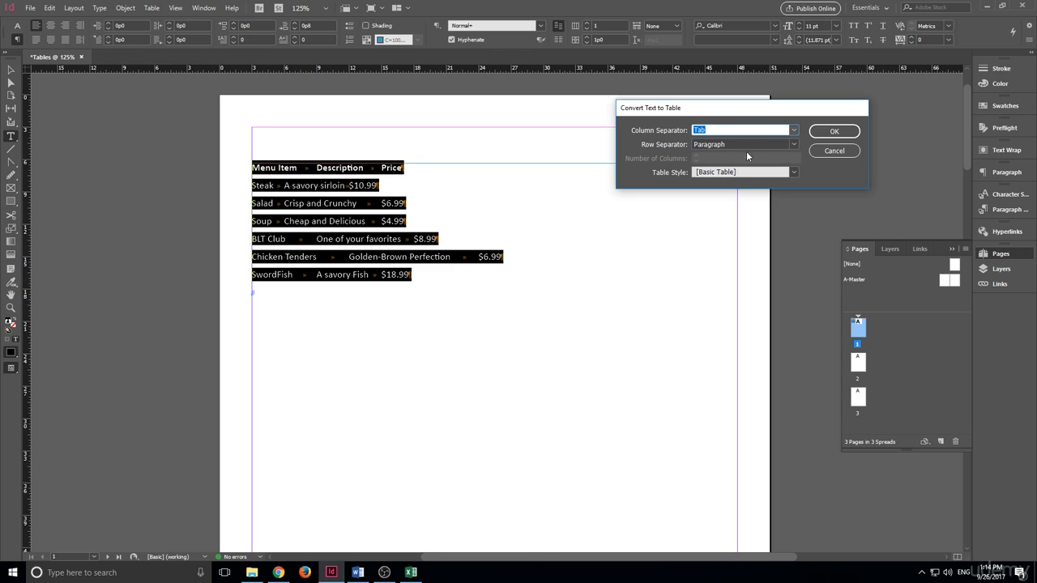
click(822, 129)
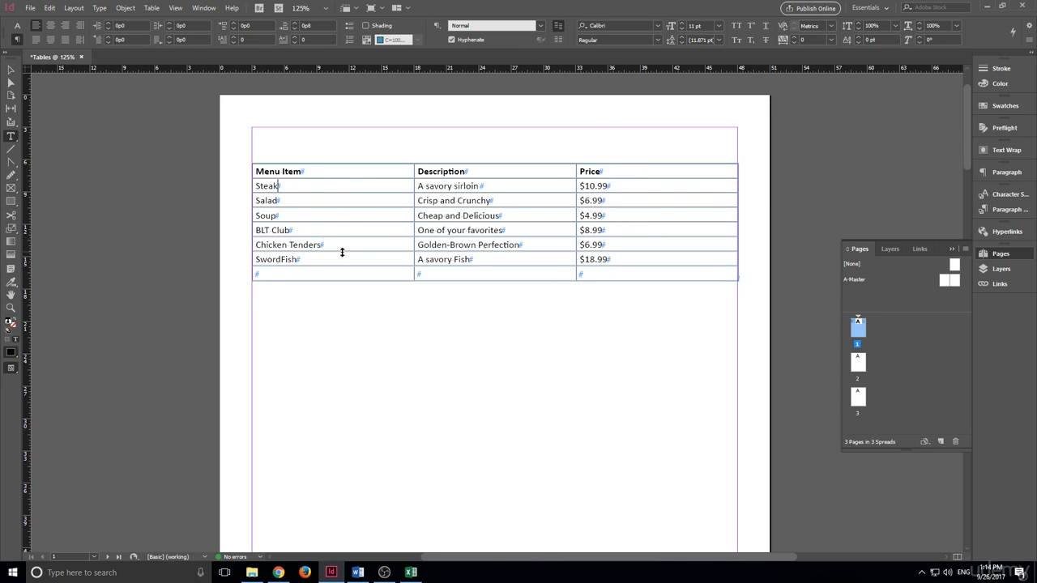
Step: Compare the converted table with the tab-separated lines of Table Information.docx in Word
click(327, 333)
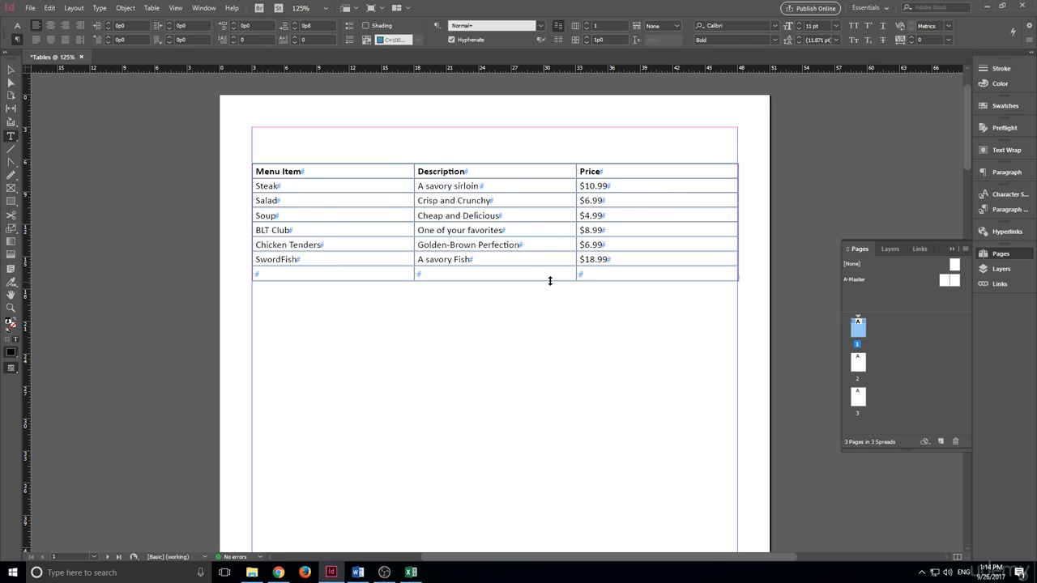
click(357, 572)
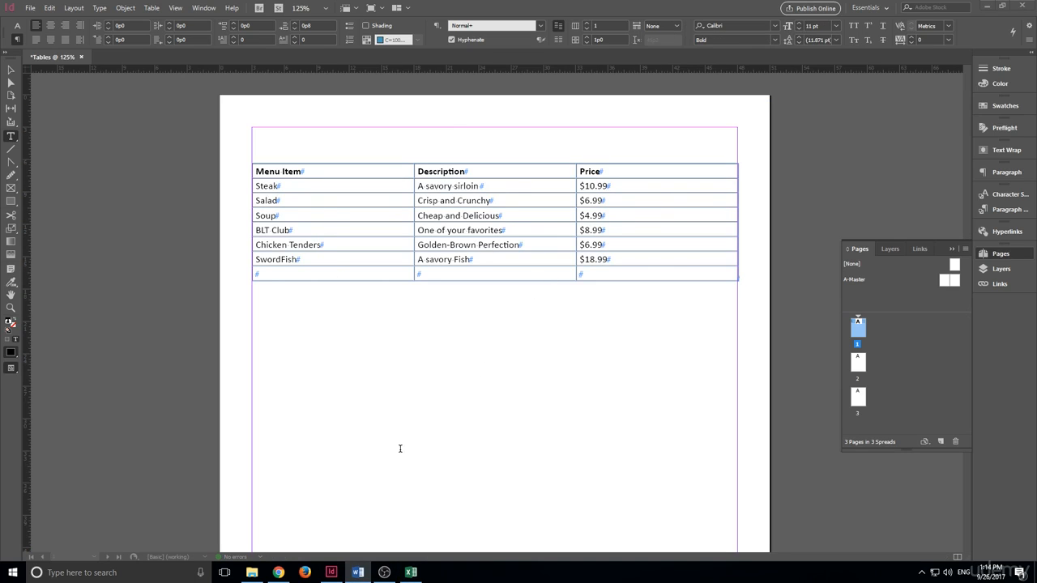
click(642, 258)
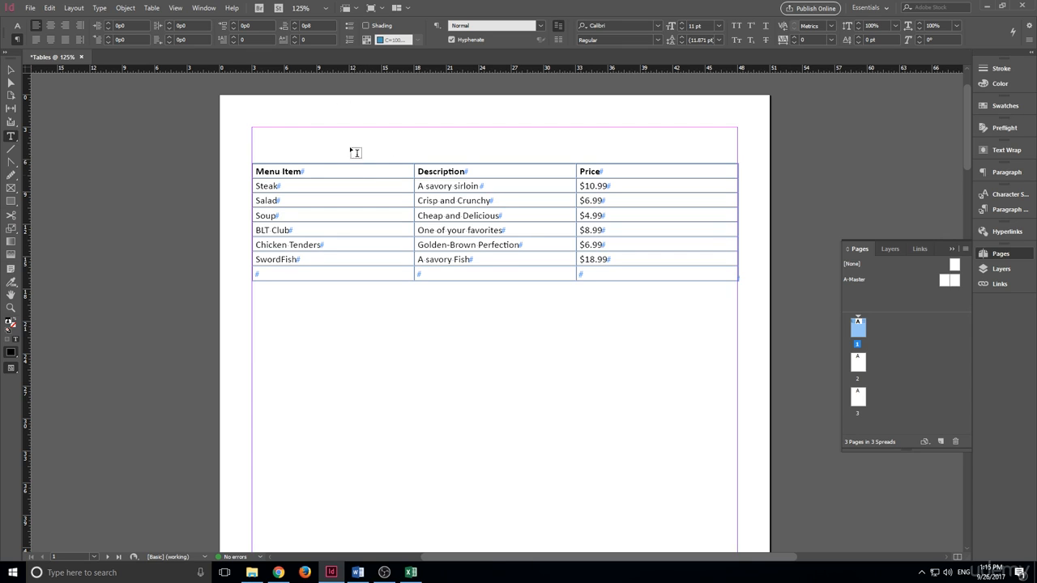
Step: Convert the menu table back to text with Tab column and Paragraph row separators, and check the resulting lines
click(152, 7)
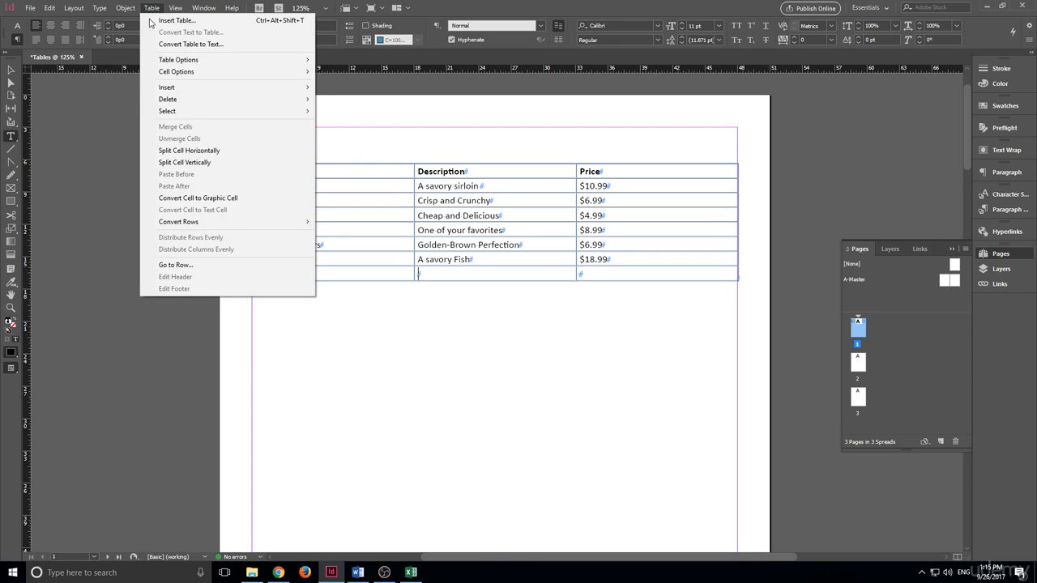
click(260, 45)
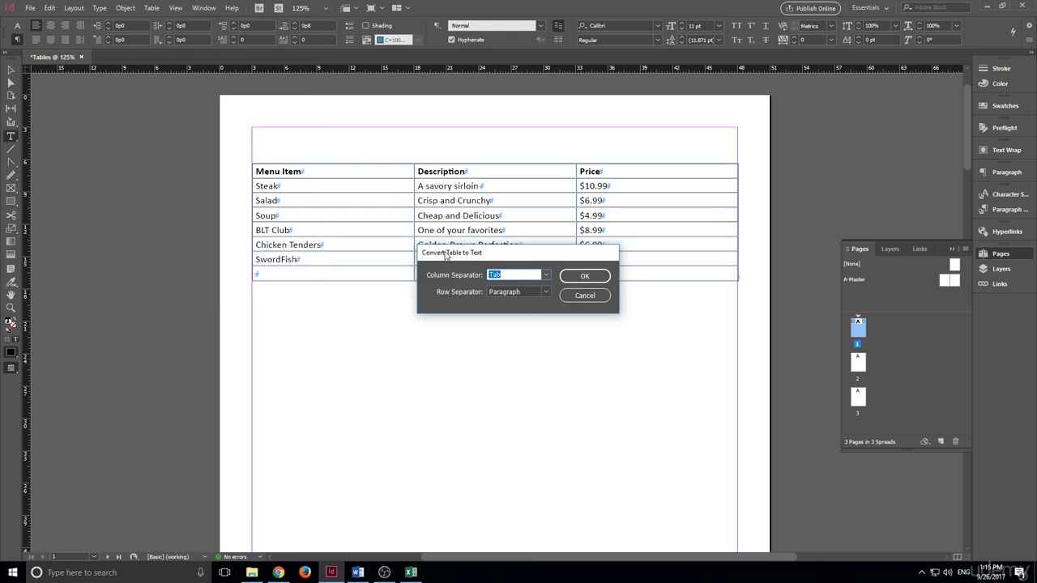
click(579, 274)
click(456, 314)
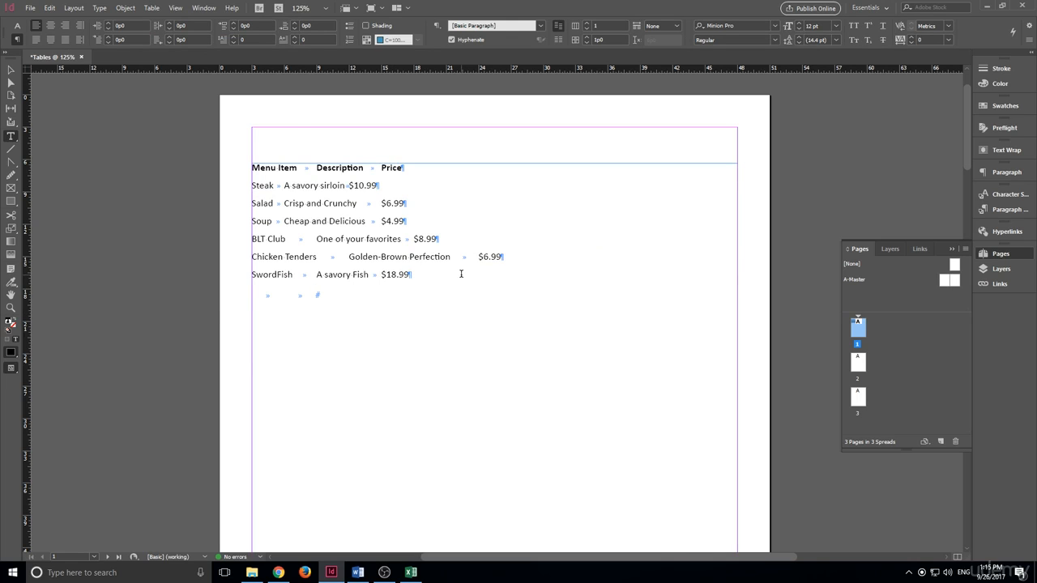
drag(457, 271, 243, 166)
click(455, 395)
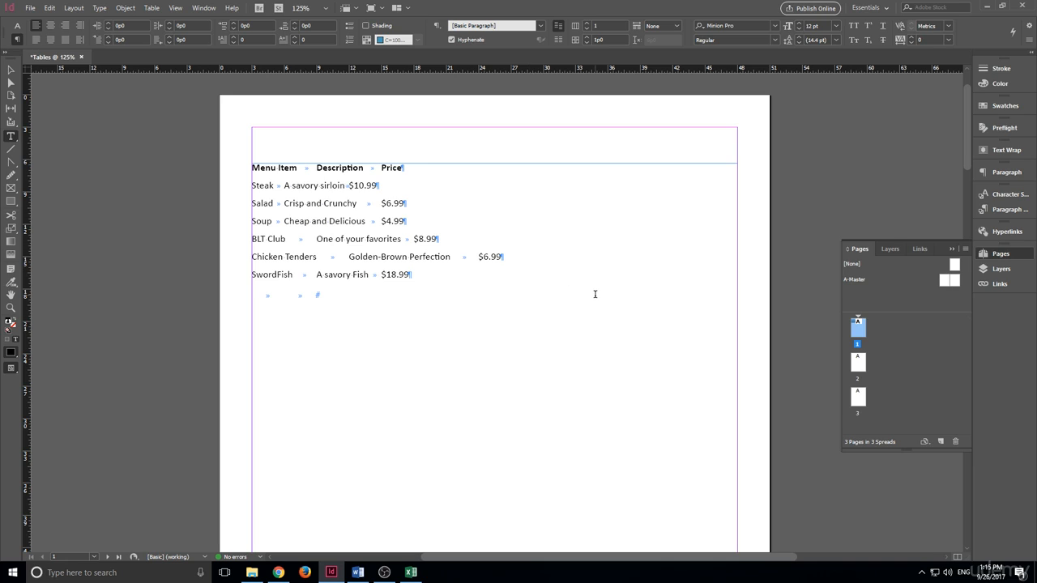